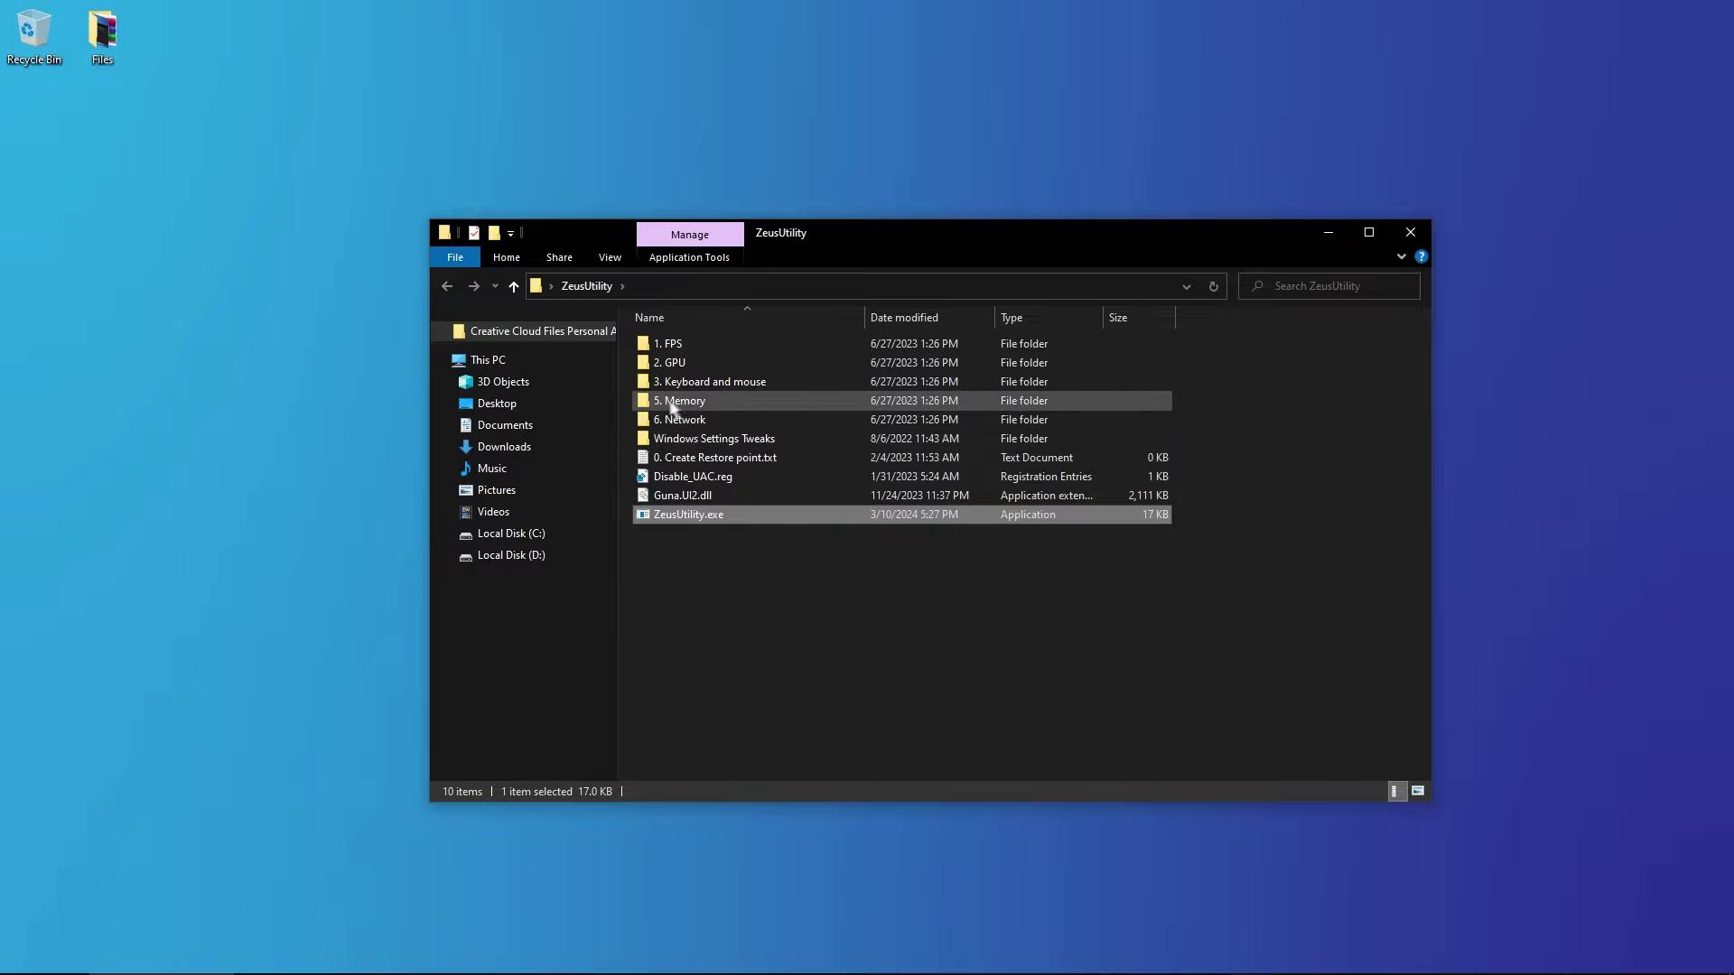
Step: Merge IRQ Priority.reg from the 1. FPS folder into the registry
double_click(689, 344)
double_click(691, 343)
left_click(1007, 517)
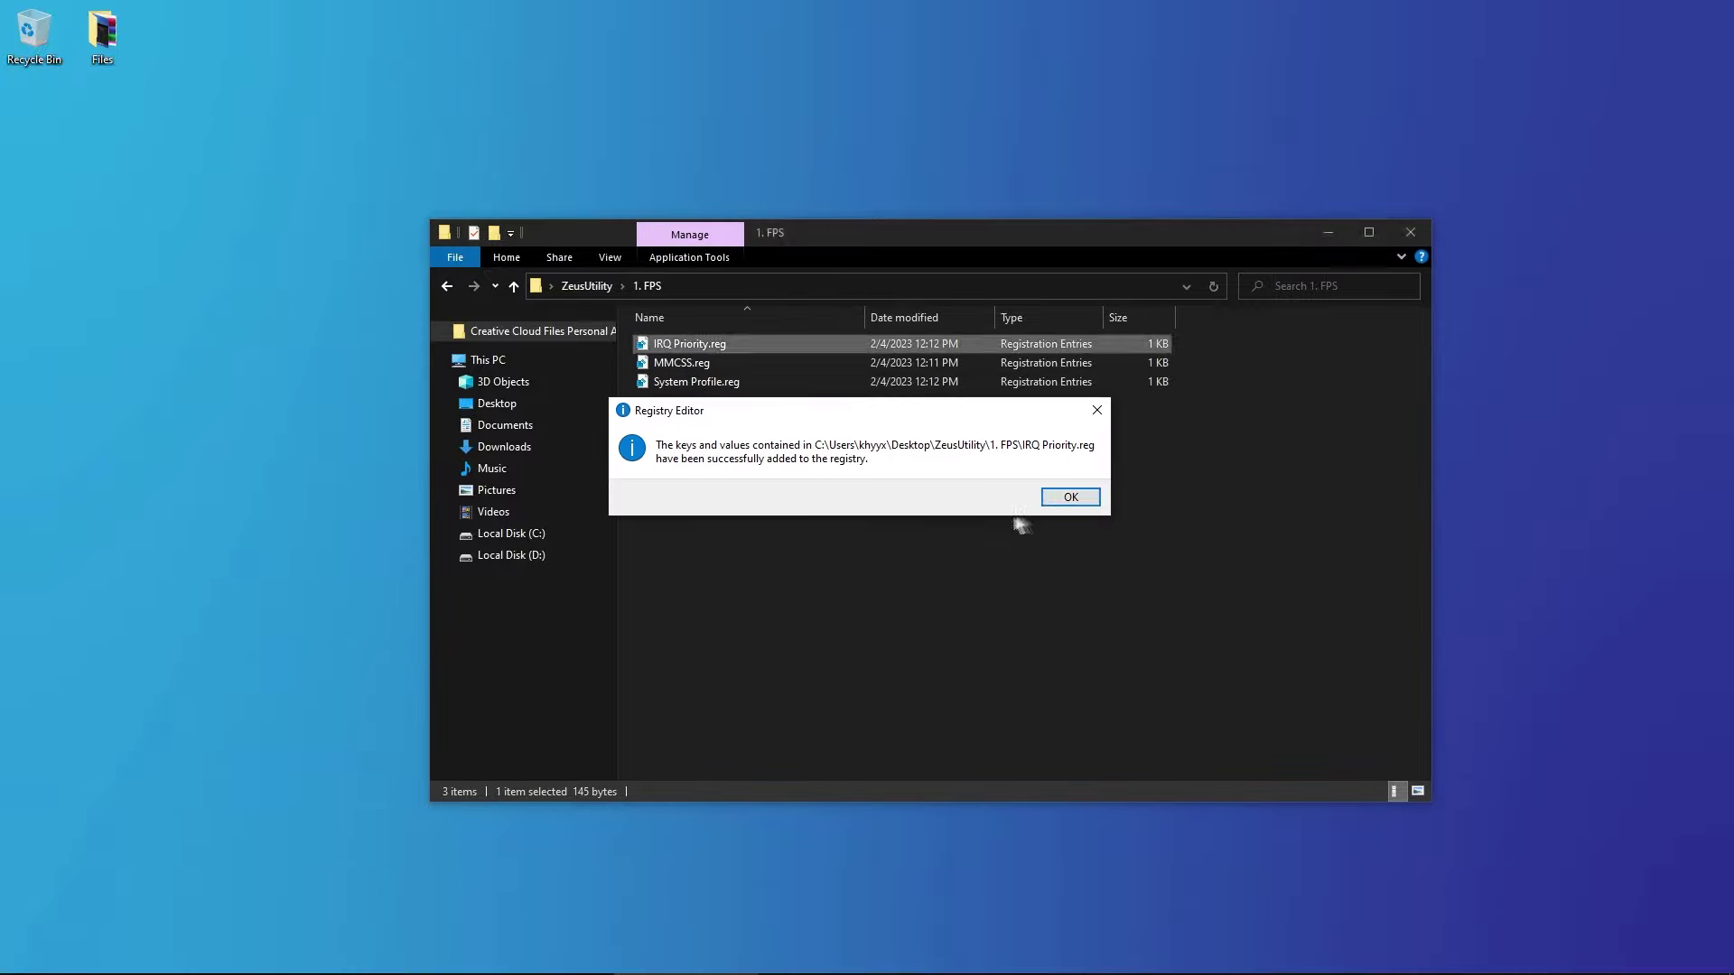
left_click(1058, 499)
Step: Merge MMCSS.reg and System Profile.reg from the 1. FPS folder into the registry
double_click(682, 363)
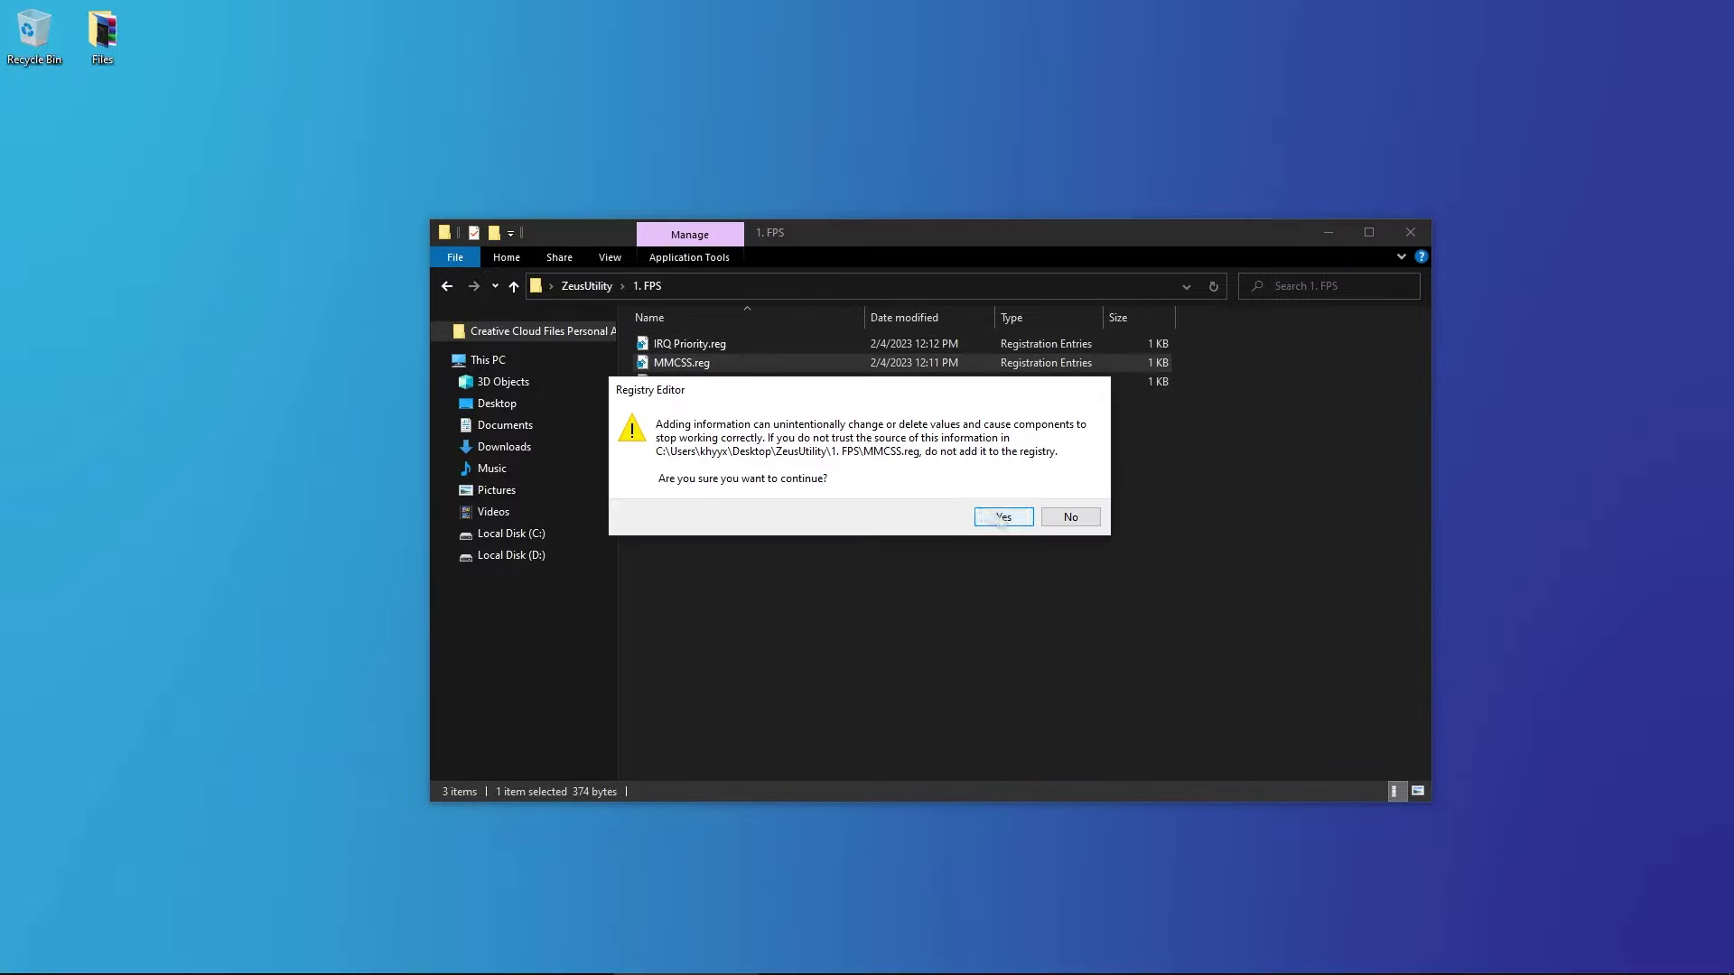
left_click(1002, 519)
left_click(1061, 498)
double_click(697, 383)
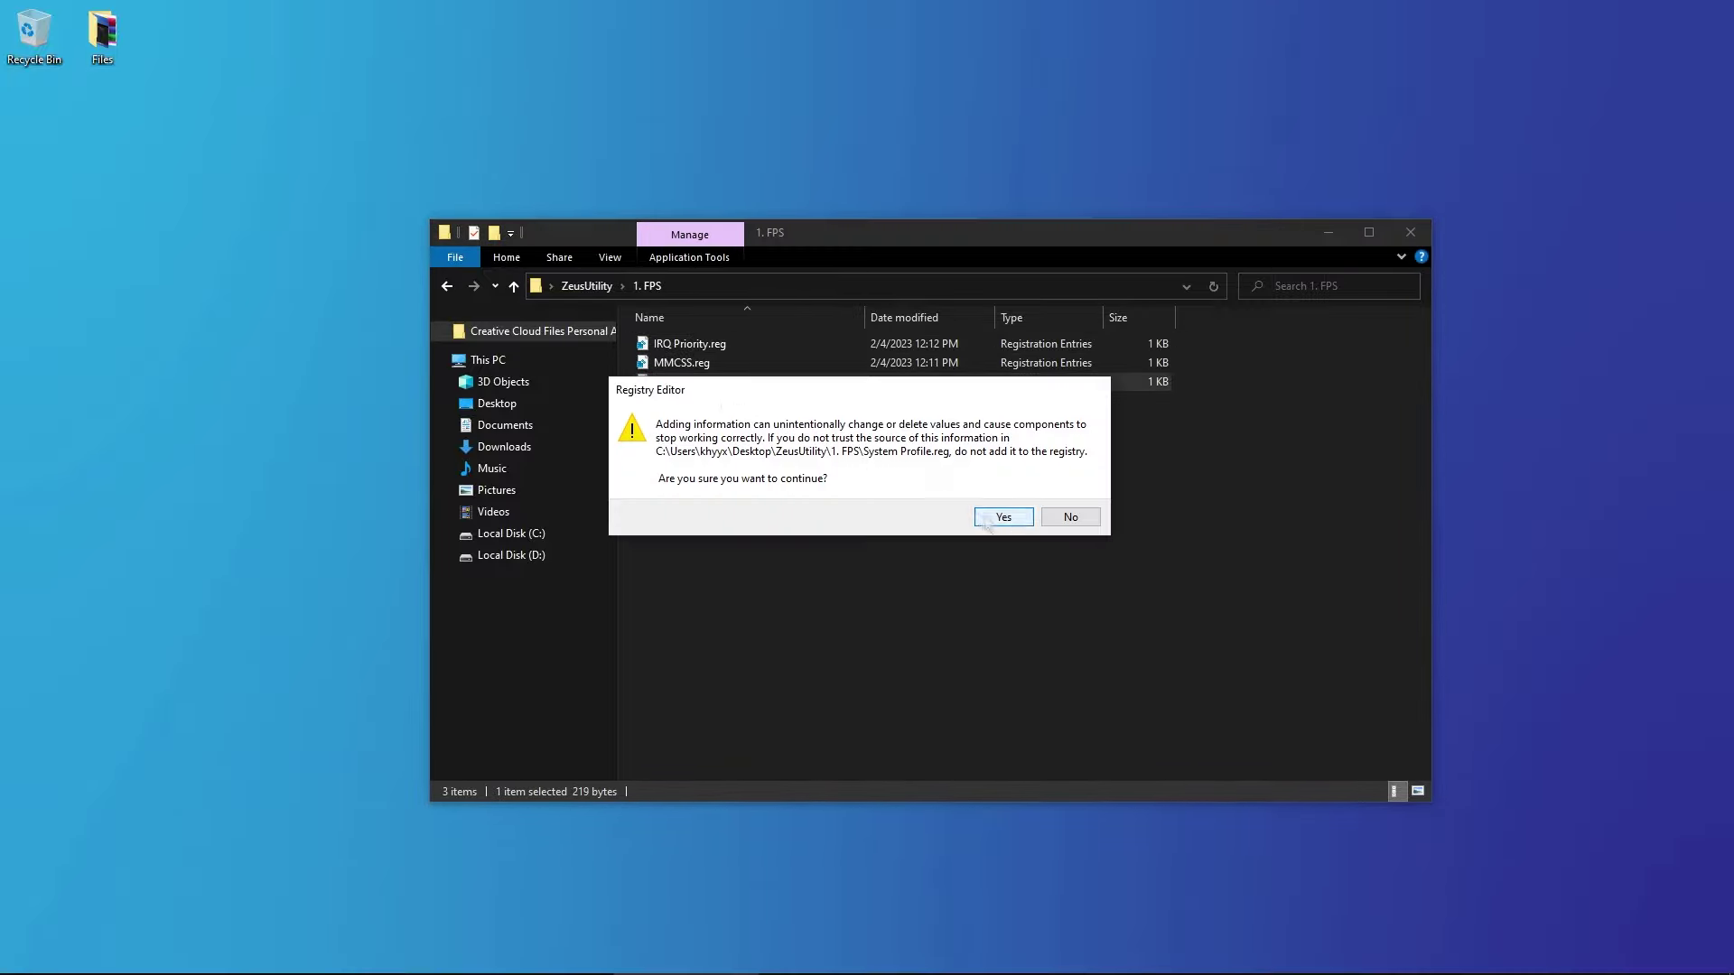
left_click(989, 519)
left_click(1061, 497)
Step: Return to the ZeusUtility folder and merge Disable_UAC.reg into the registry
left_click(446, 285)
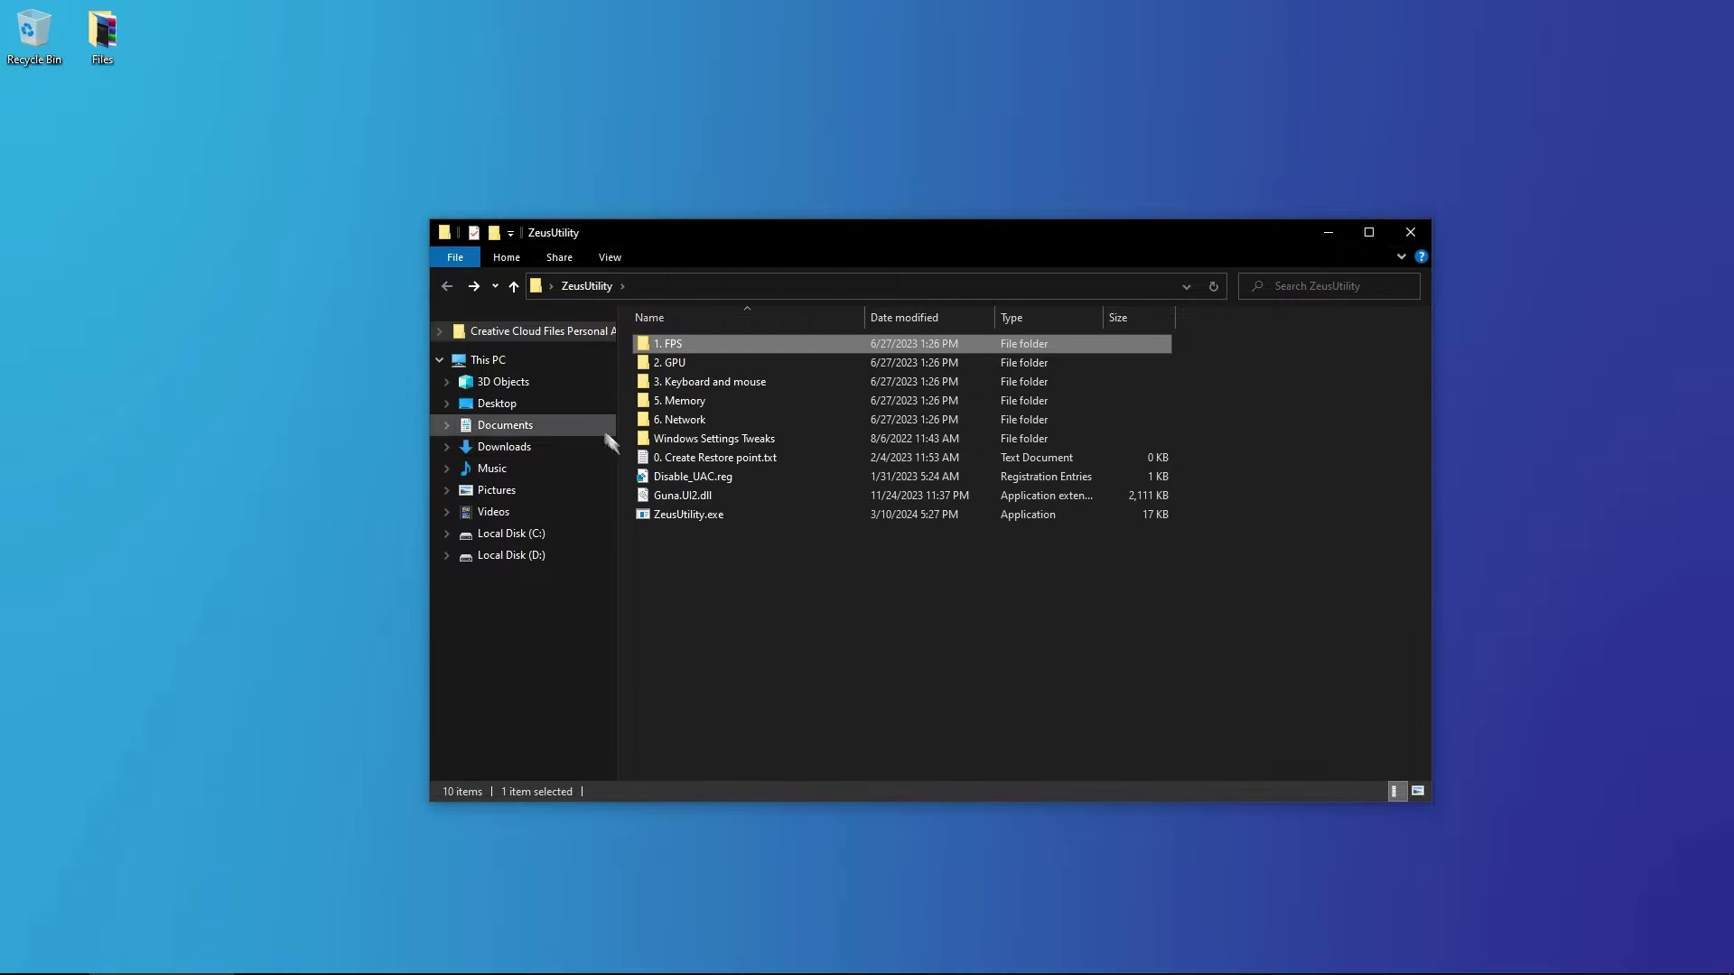
double_click(692, 476)
left_click(1002, 517)
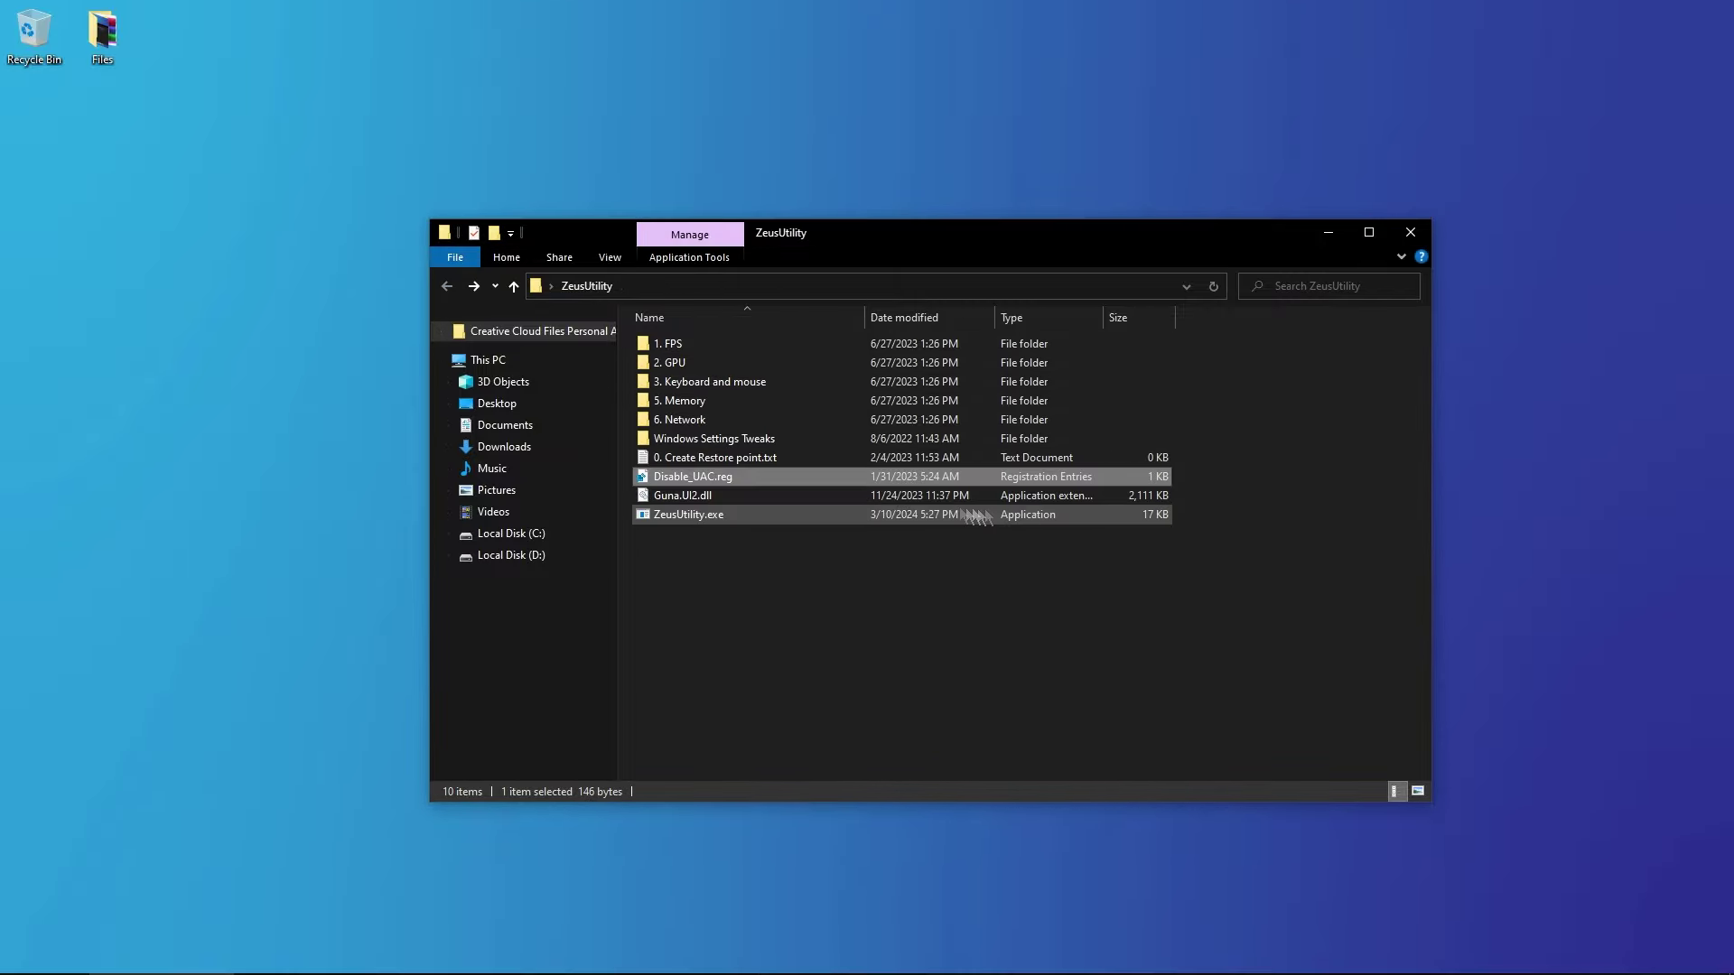
left_click(661, 345)
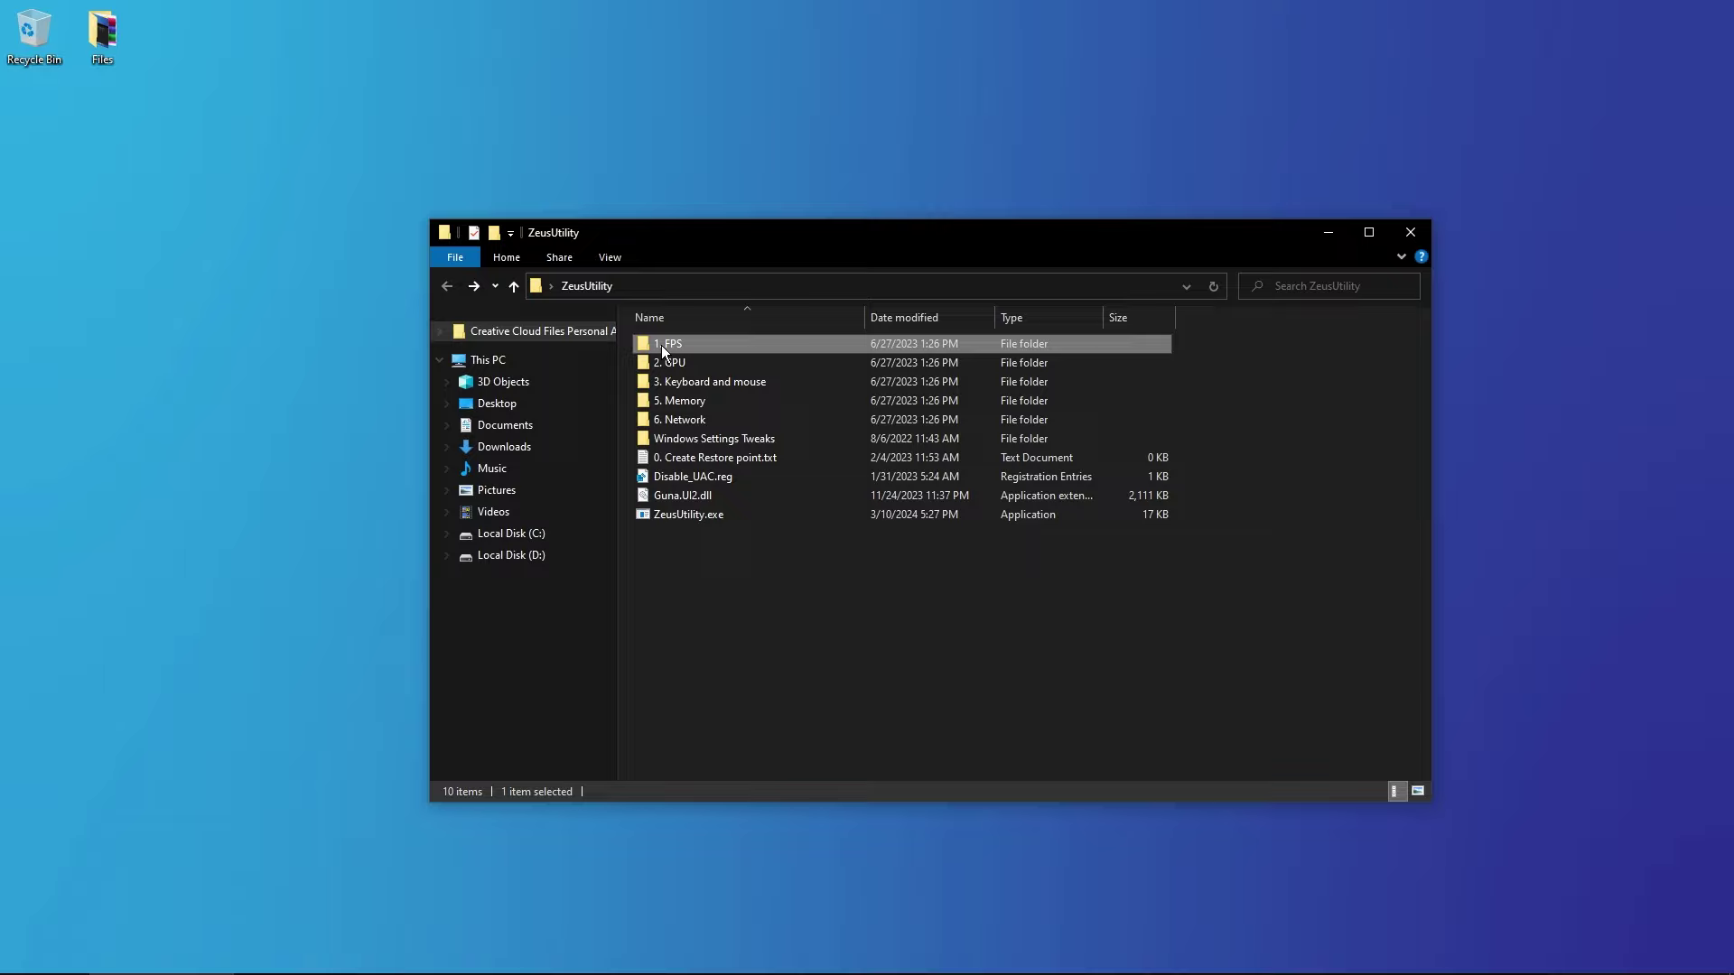
double_click(661, 345)
left_click(446, 286)
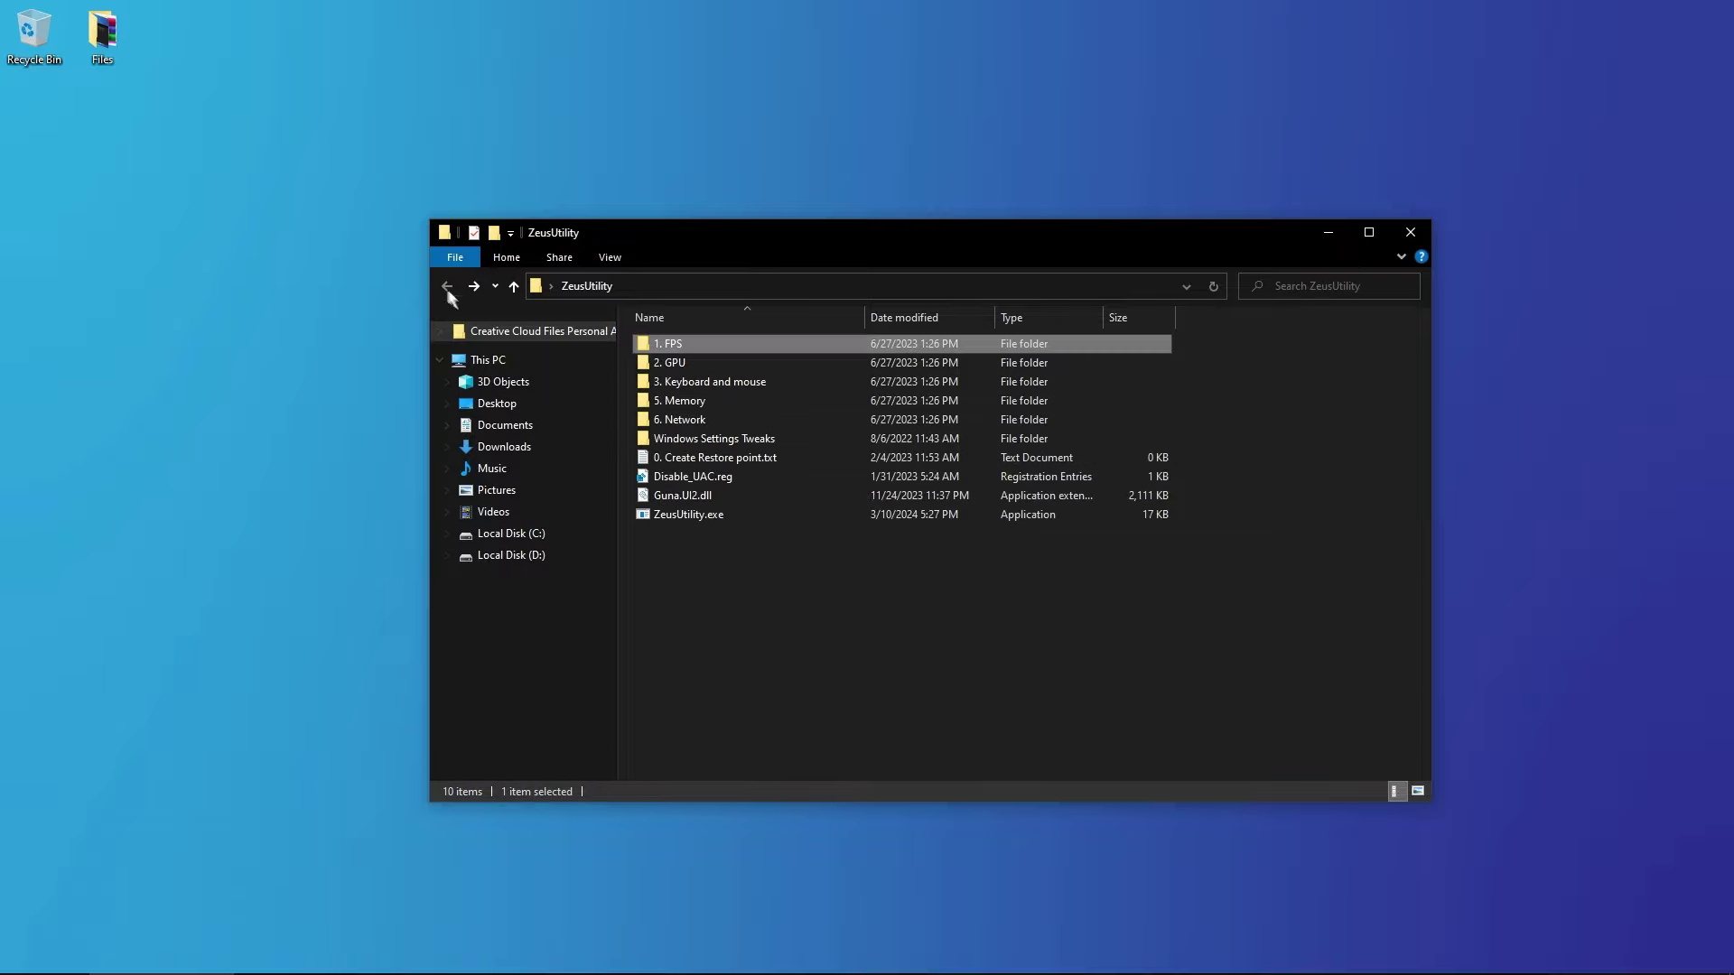
Step: Merge AMD.reg from the AMD subfolder of 2. GPU into the registry and open that file for editing
double_click(702, 364)
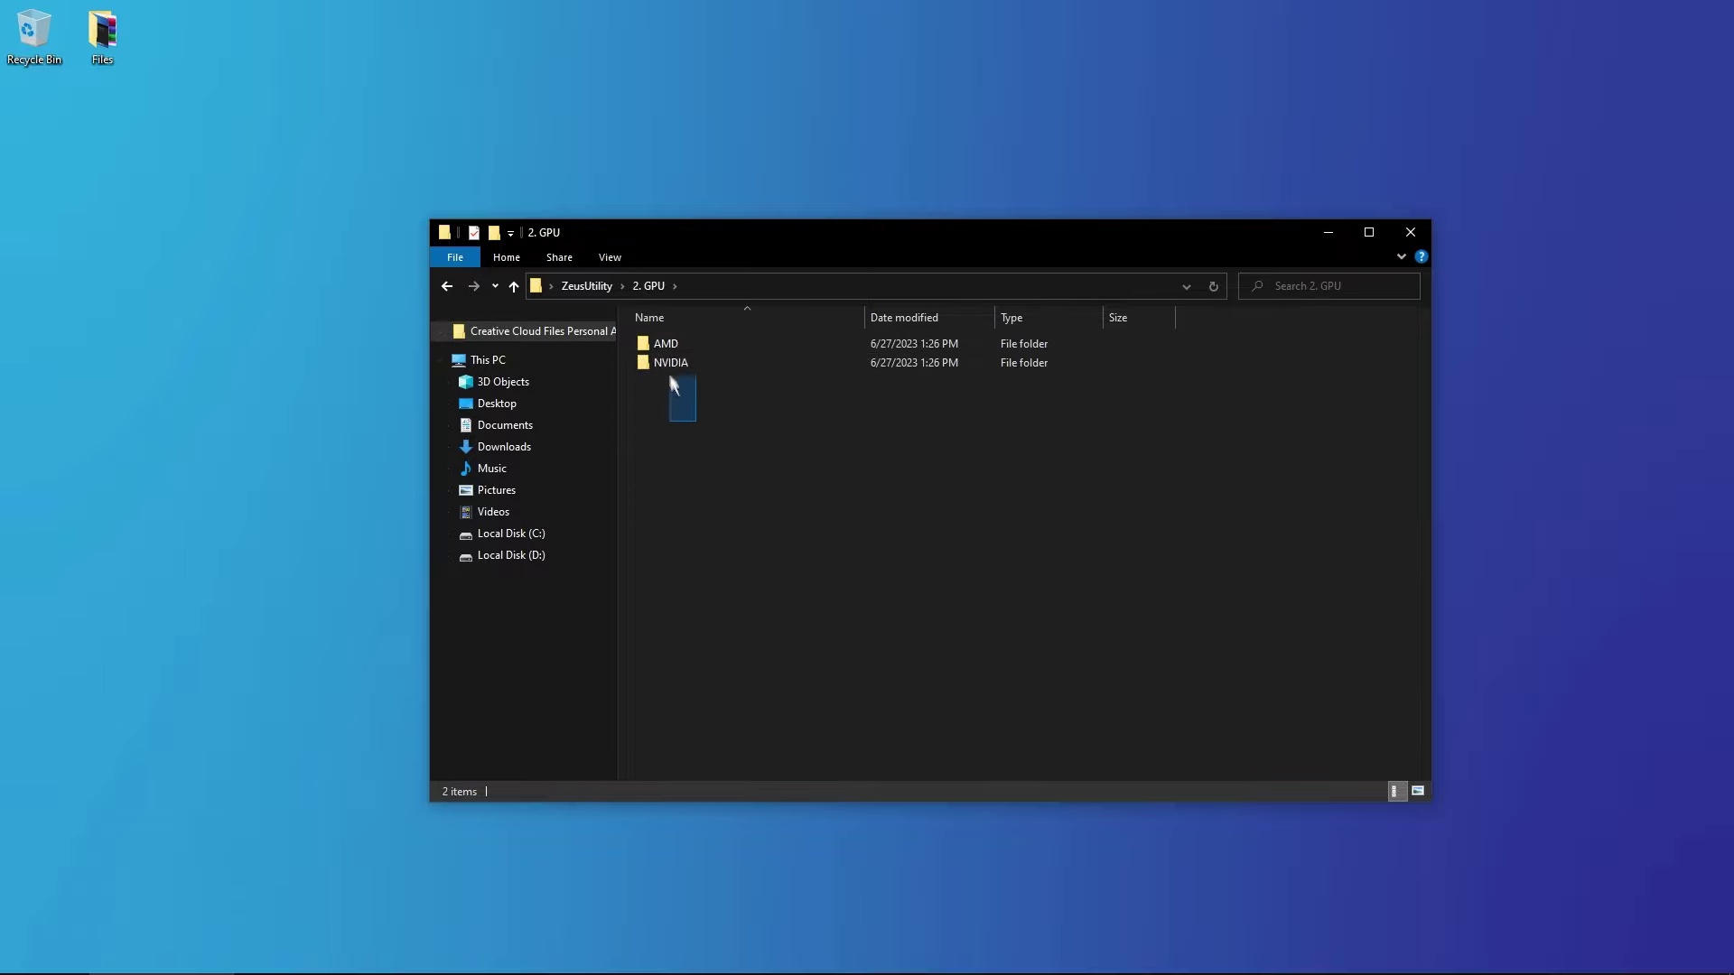
double_click(665, 344)
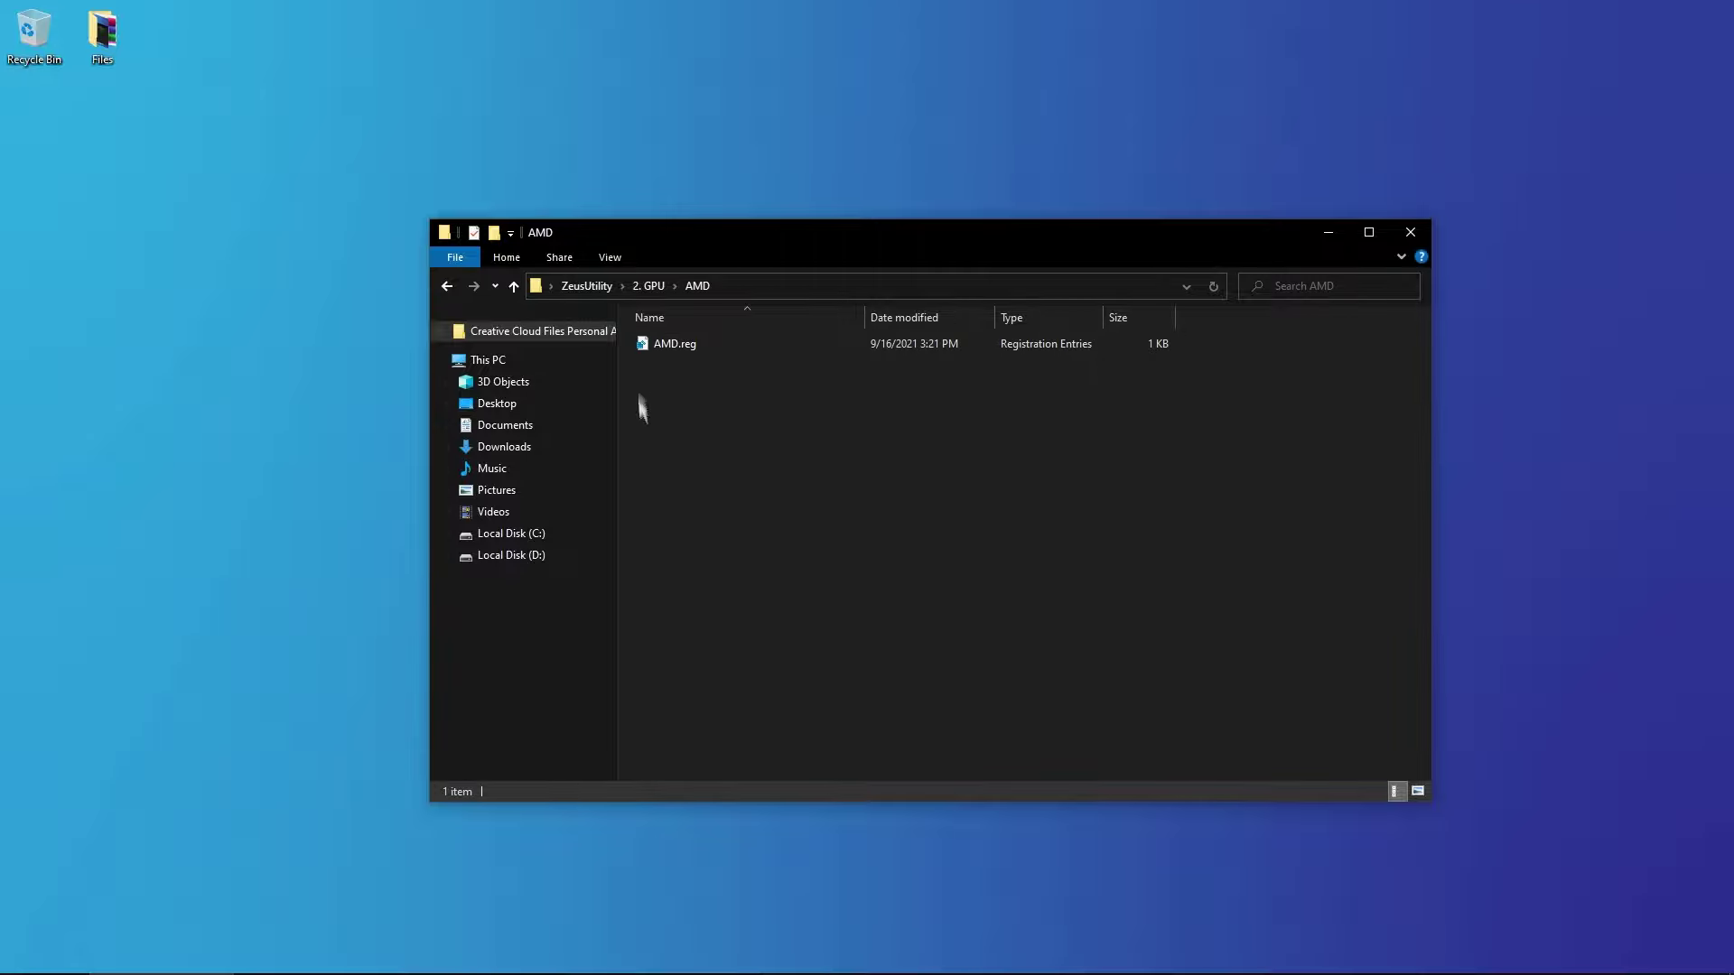
right_click(665, 341)
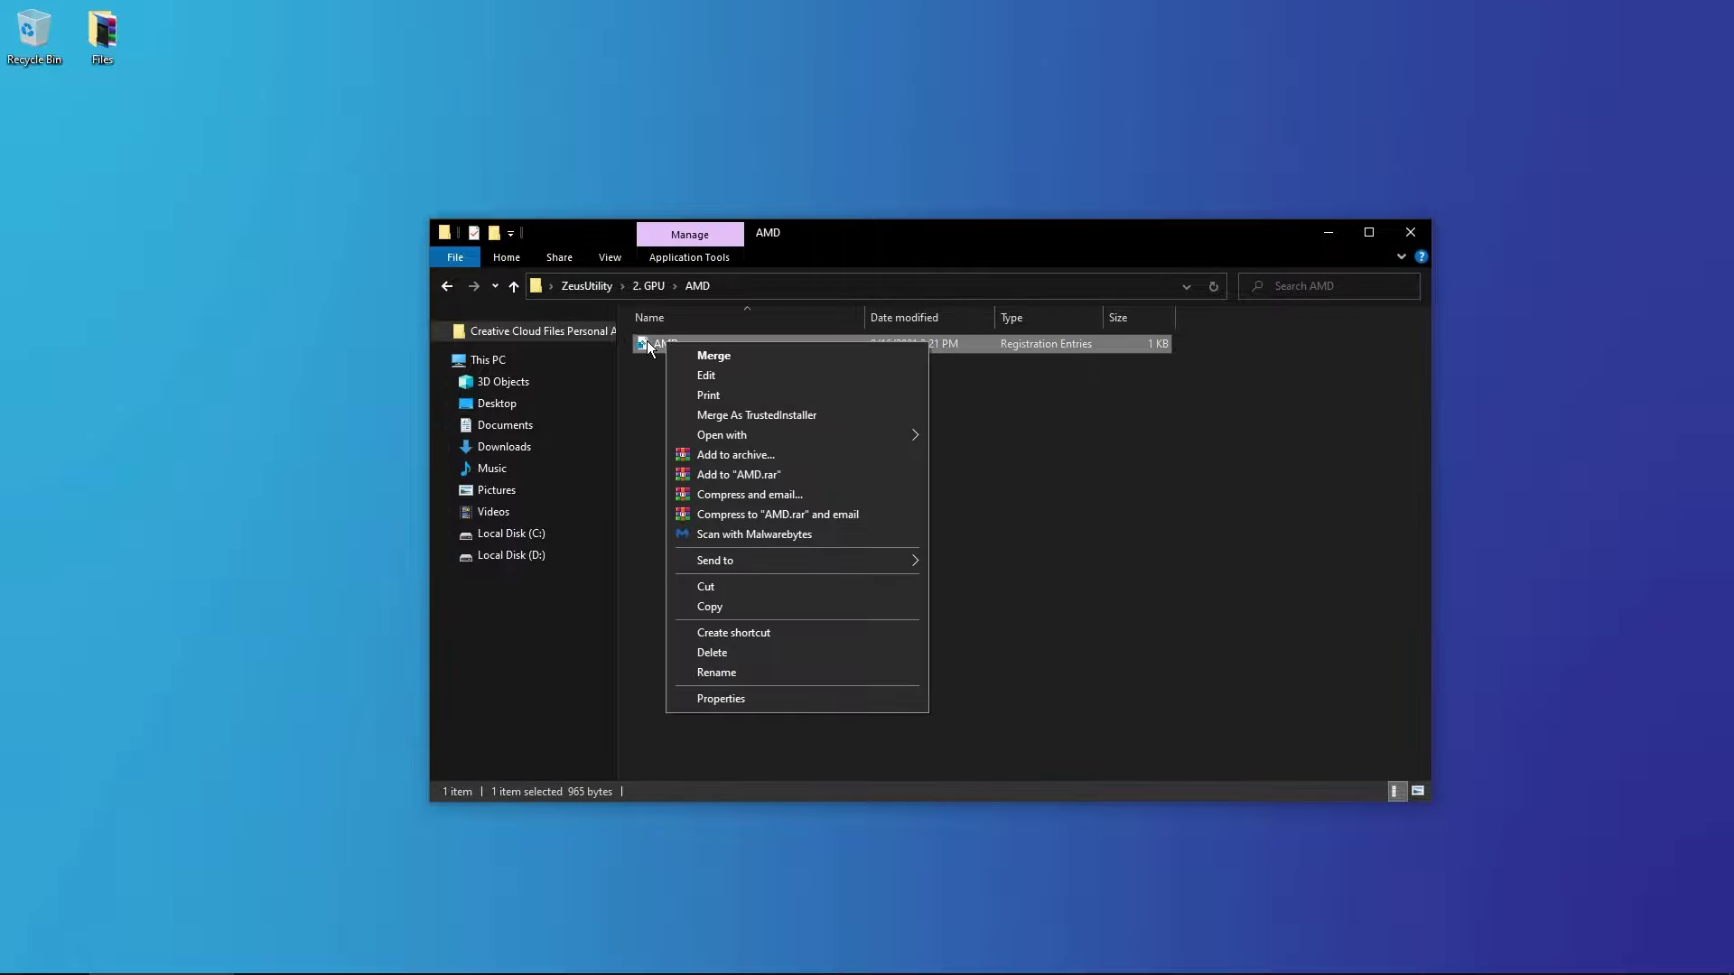
left_click(690, 353)
left_click(1016, 519)
left_click(1063, 498)
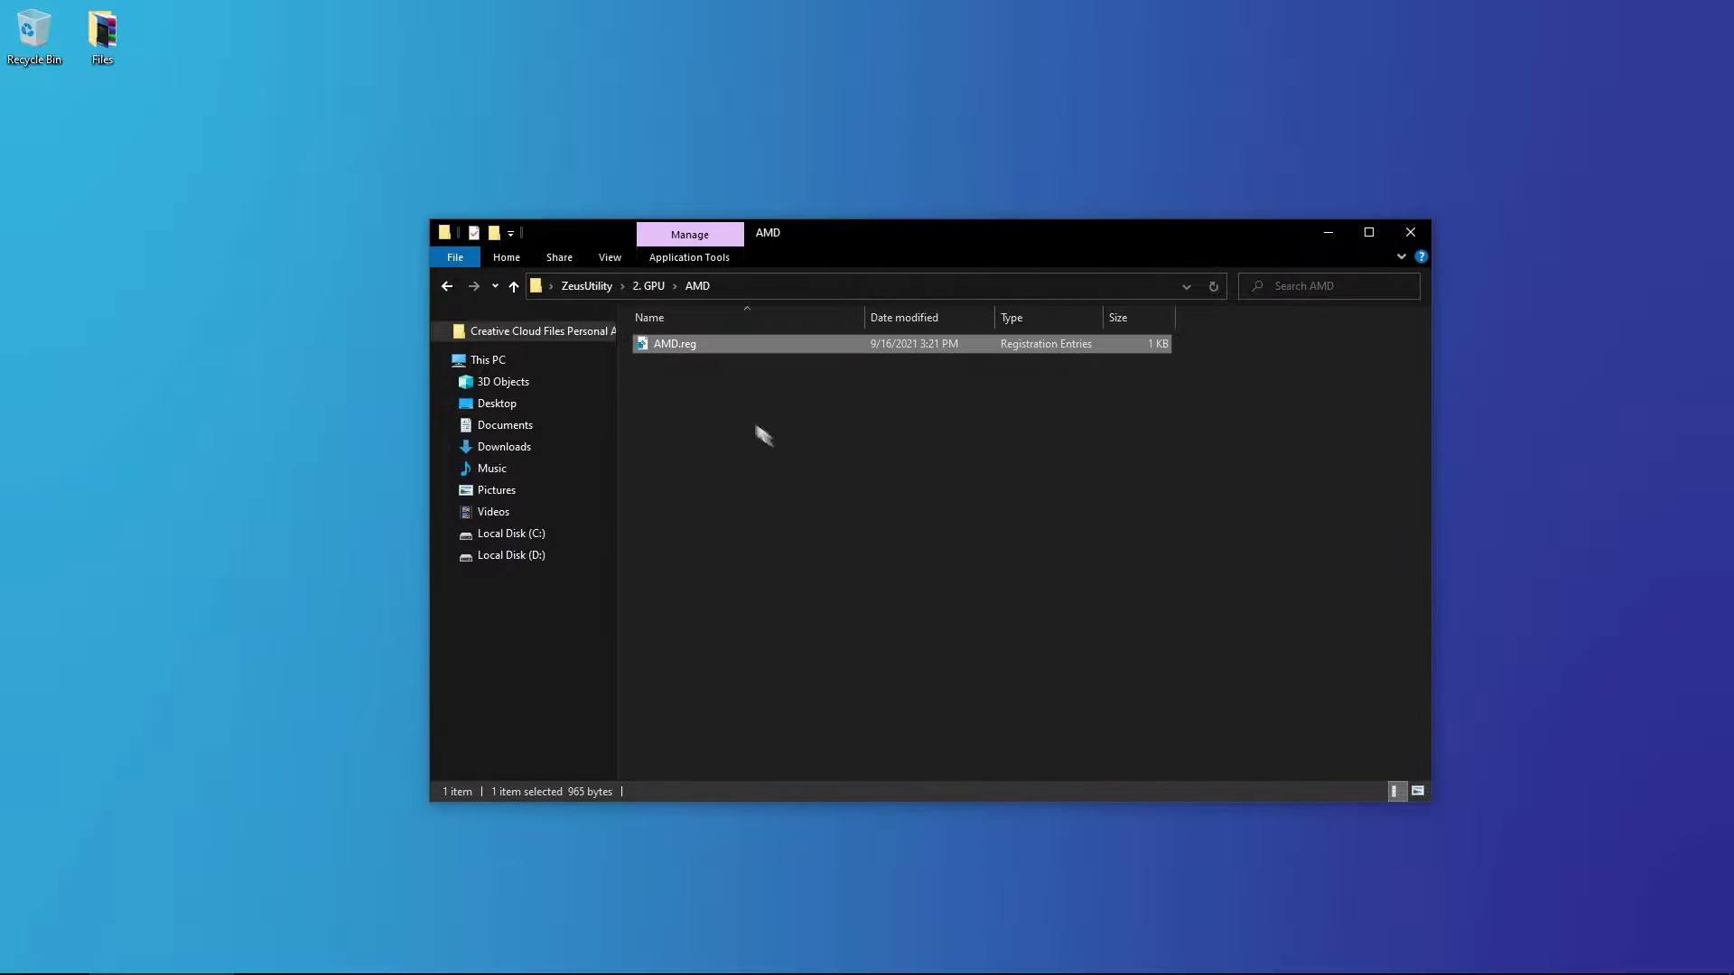
right_click(668, 345)
left_click(689, 381)
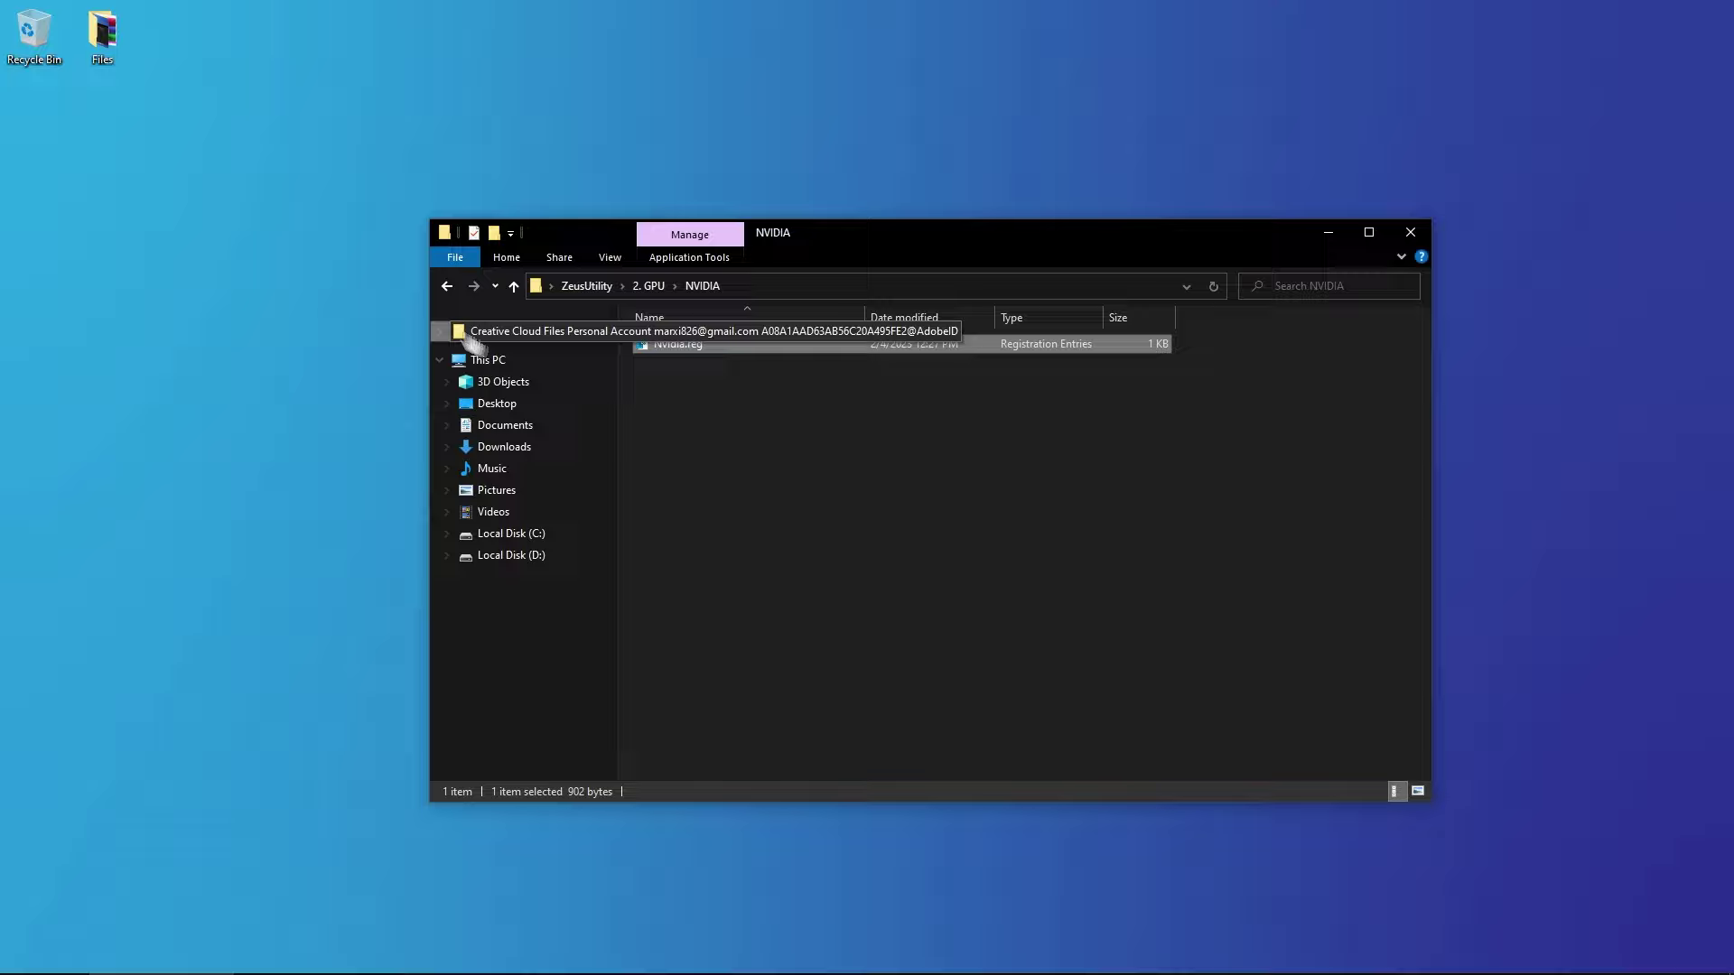
Step: Return to the ZeusUtility folder and merge Flags tweaks.reg from the 3. Keyboard and mouse folder into the registry
left_click(446, 286)
left_click(446, 286)
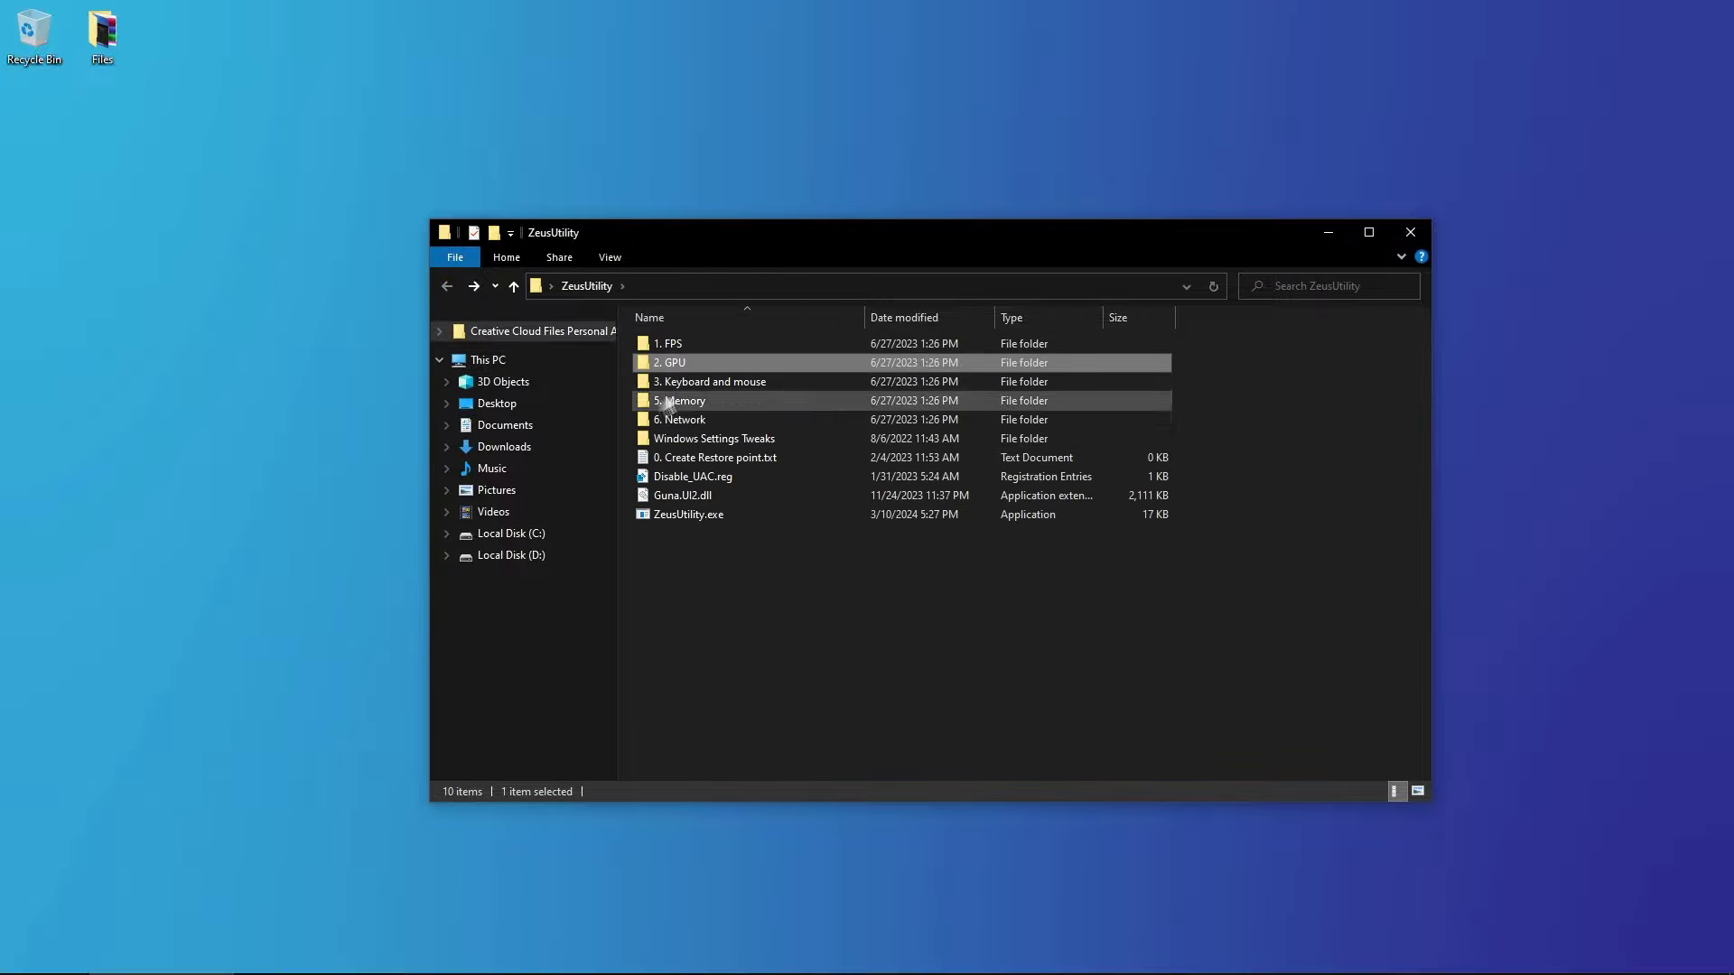
double_click(693, 382)
double_click(782, 347)
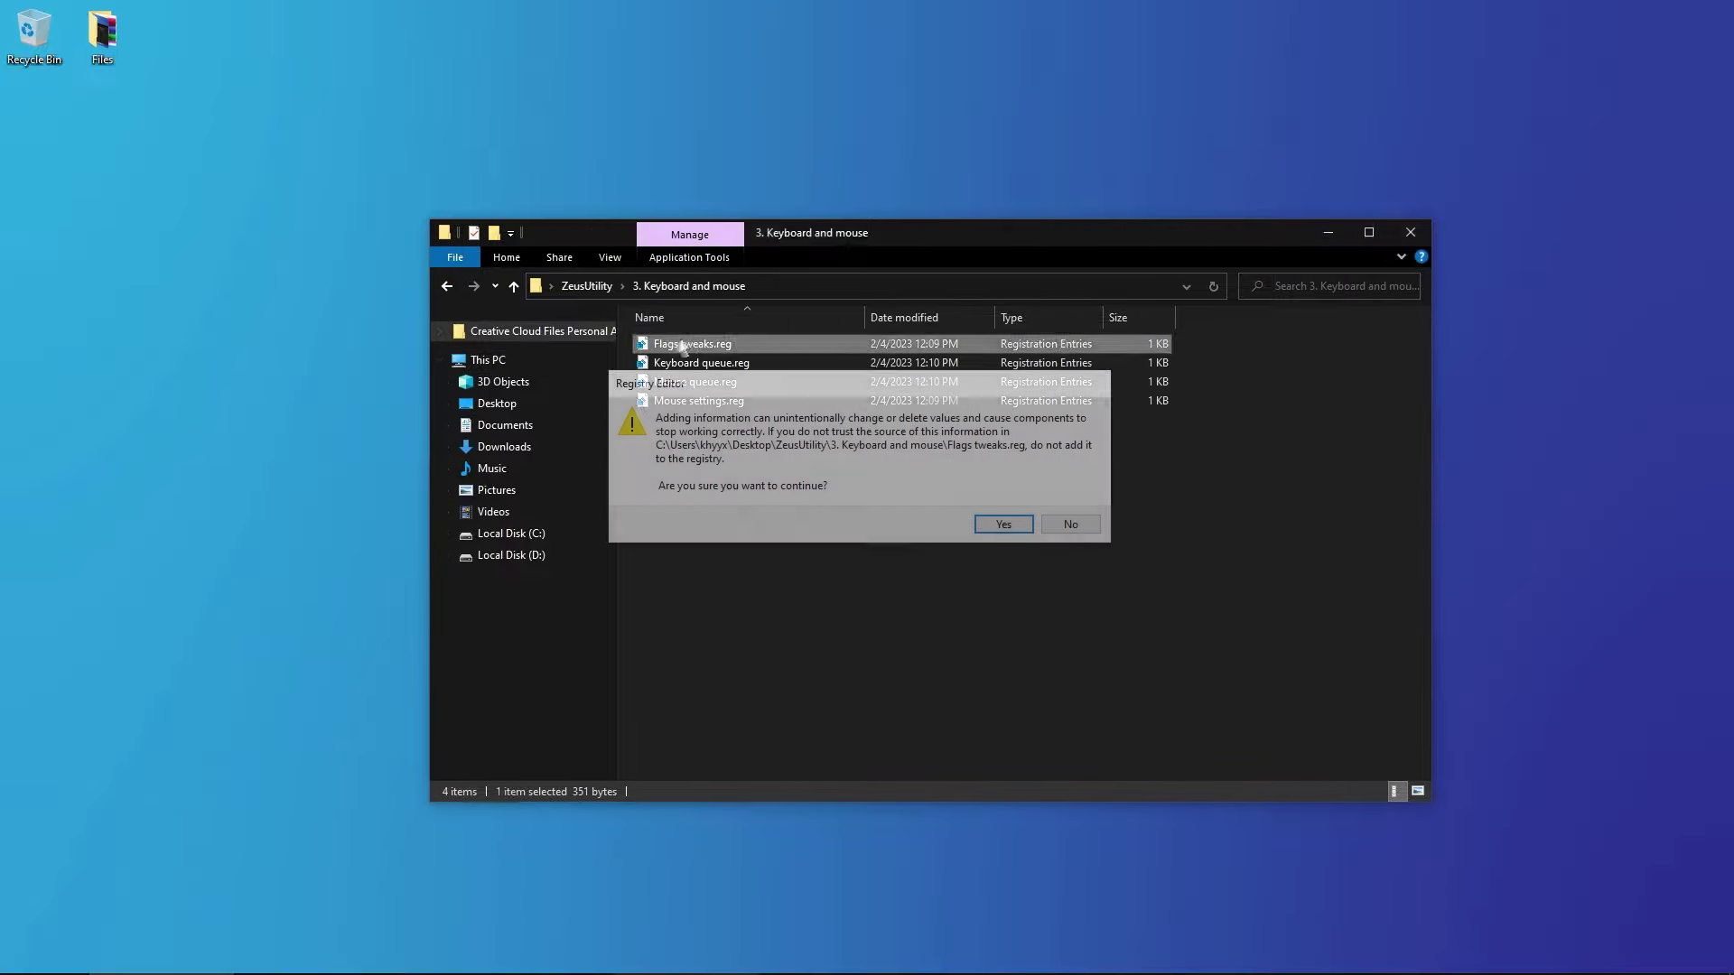
left_click(1003, 524)
key("Return")
Step: Merge Keyboard queue.reg and Mouse queue.reg into the registry
double_click(700, 363)
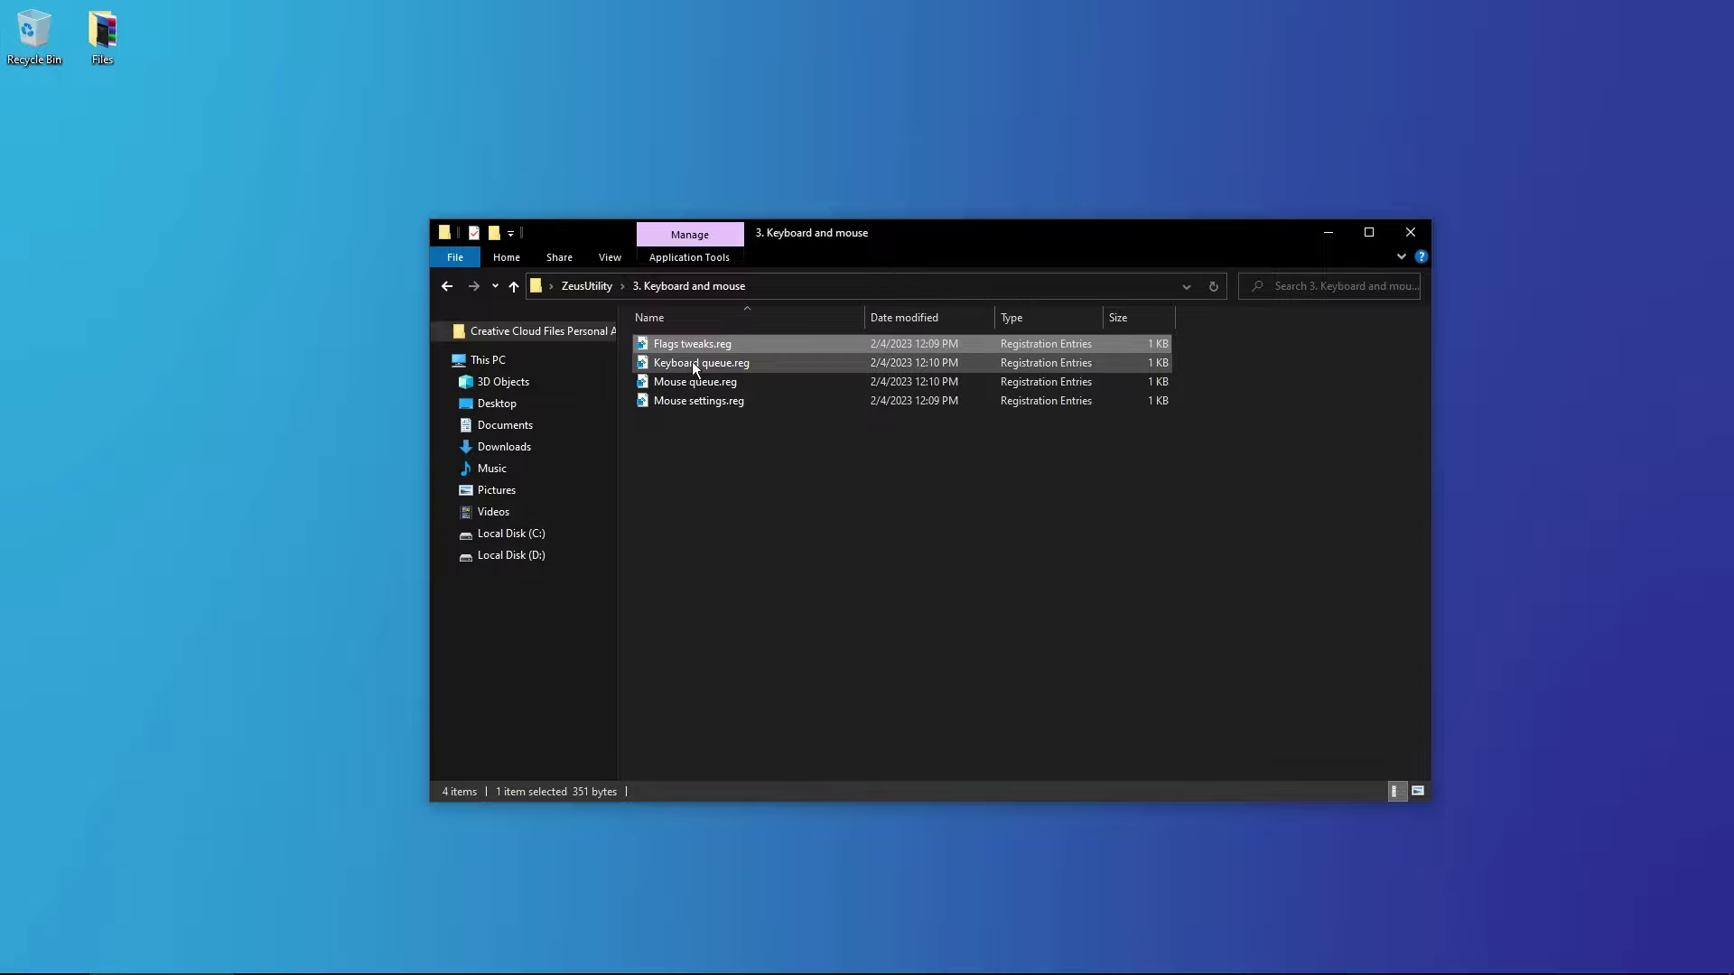
left_click(1001, 520)
key("Return")
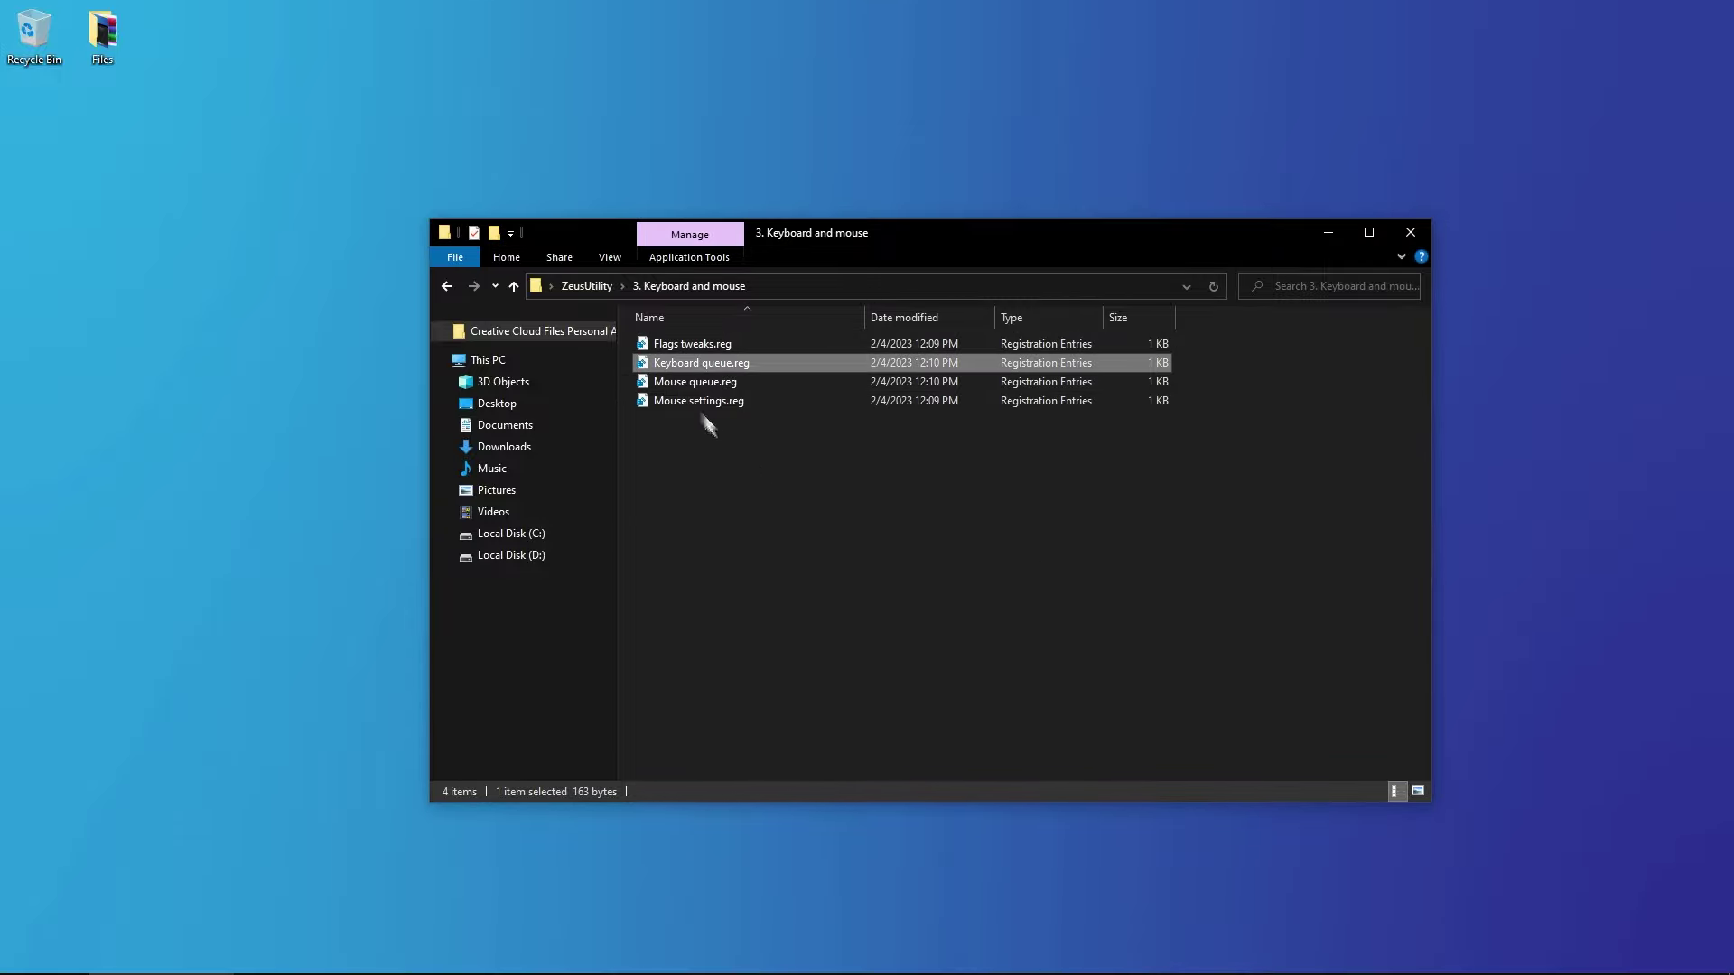
double_click(692, 384)
left_click(1002, 524)
key("Return")
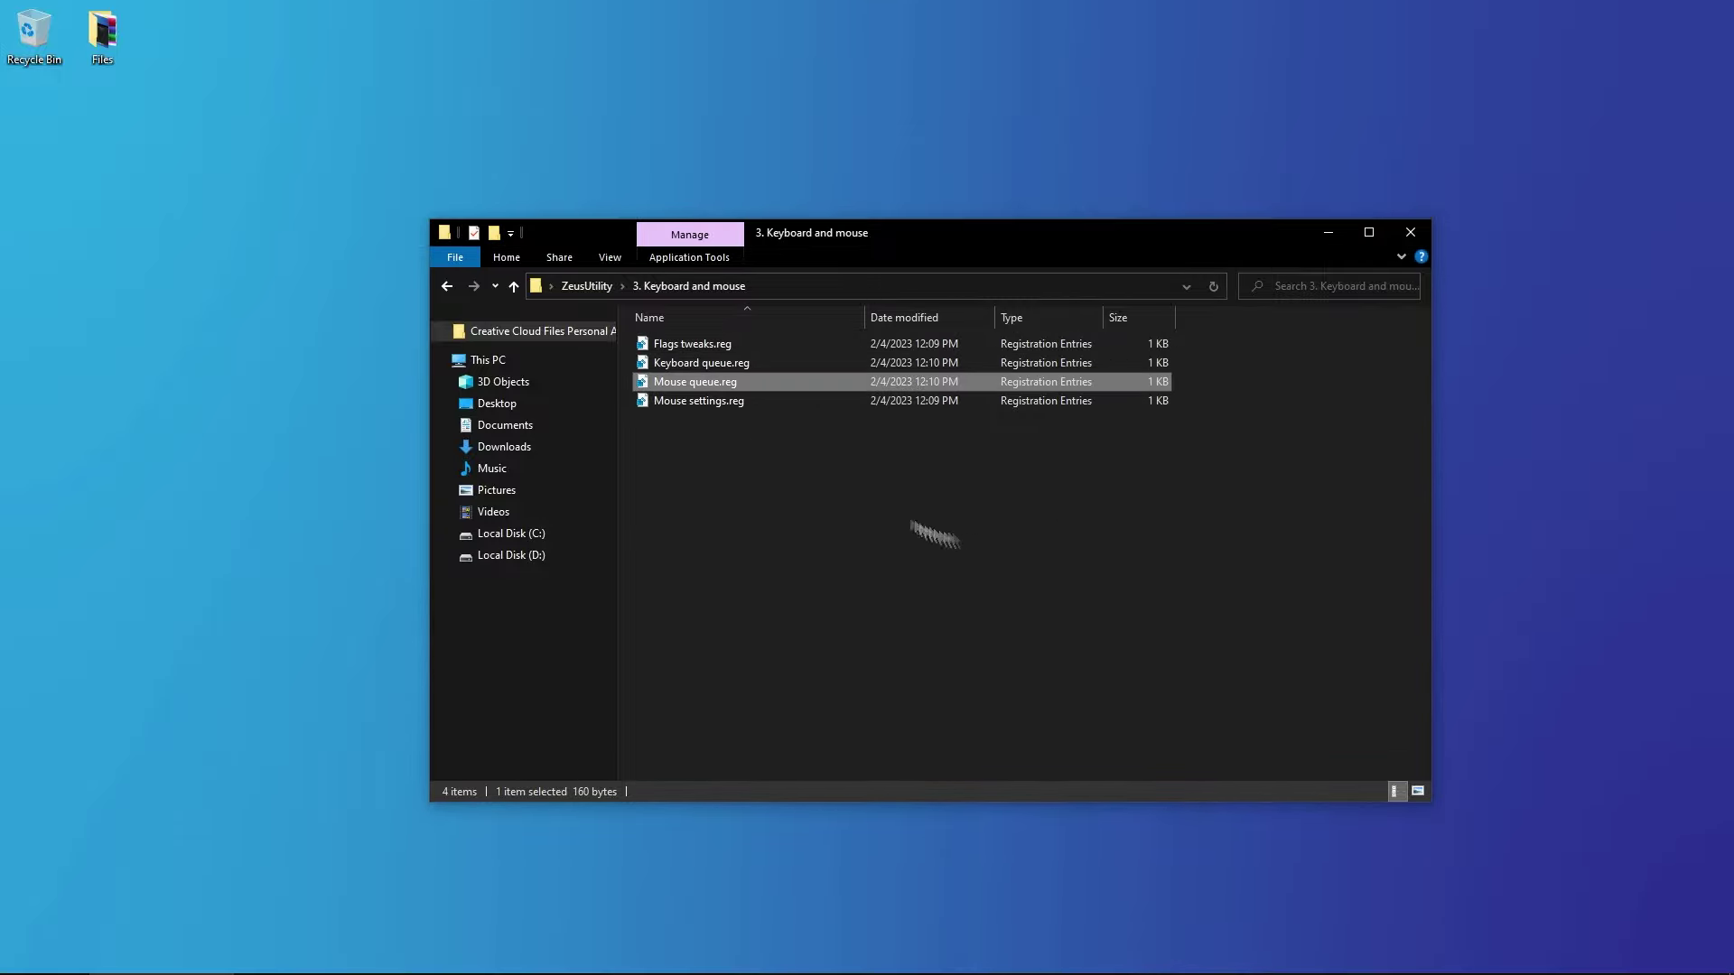
Step: Merge Mouse settings.reg from the 3. Keyboard and mouse folder into the registry
double_click(728, 401)
left_click(1002, 524)
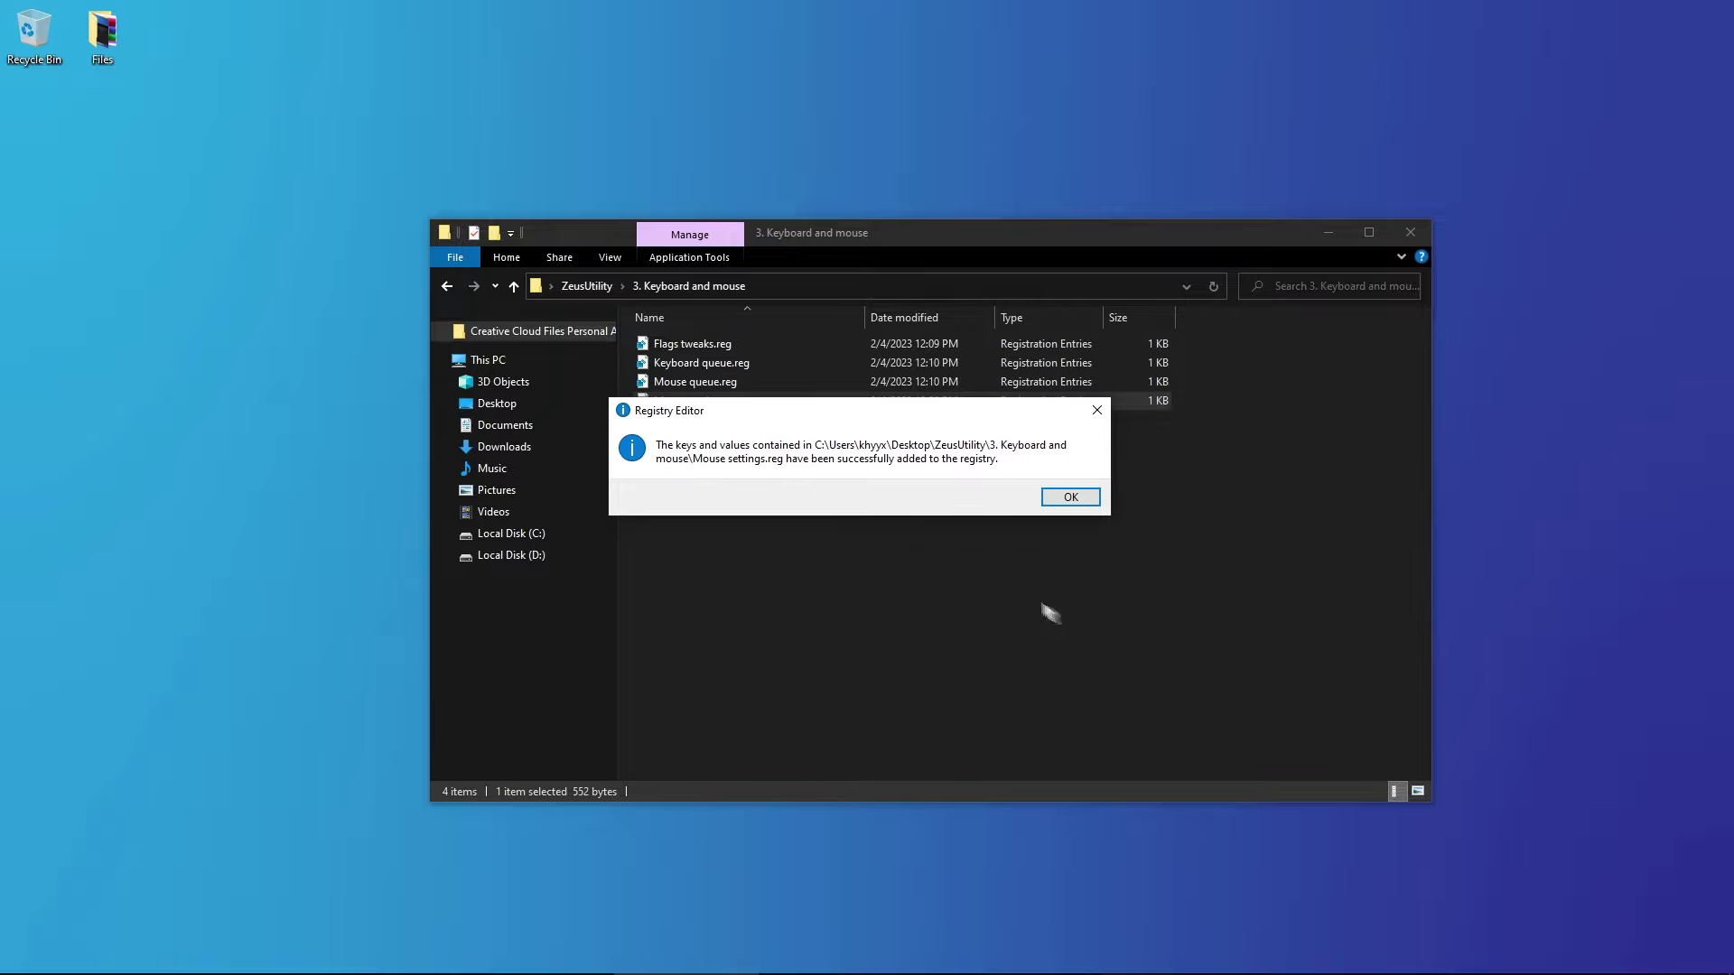
left_click(1073, 498)
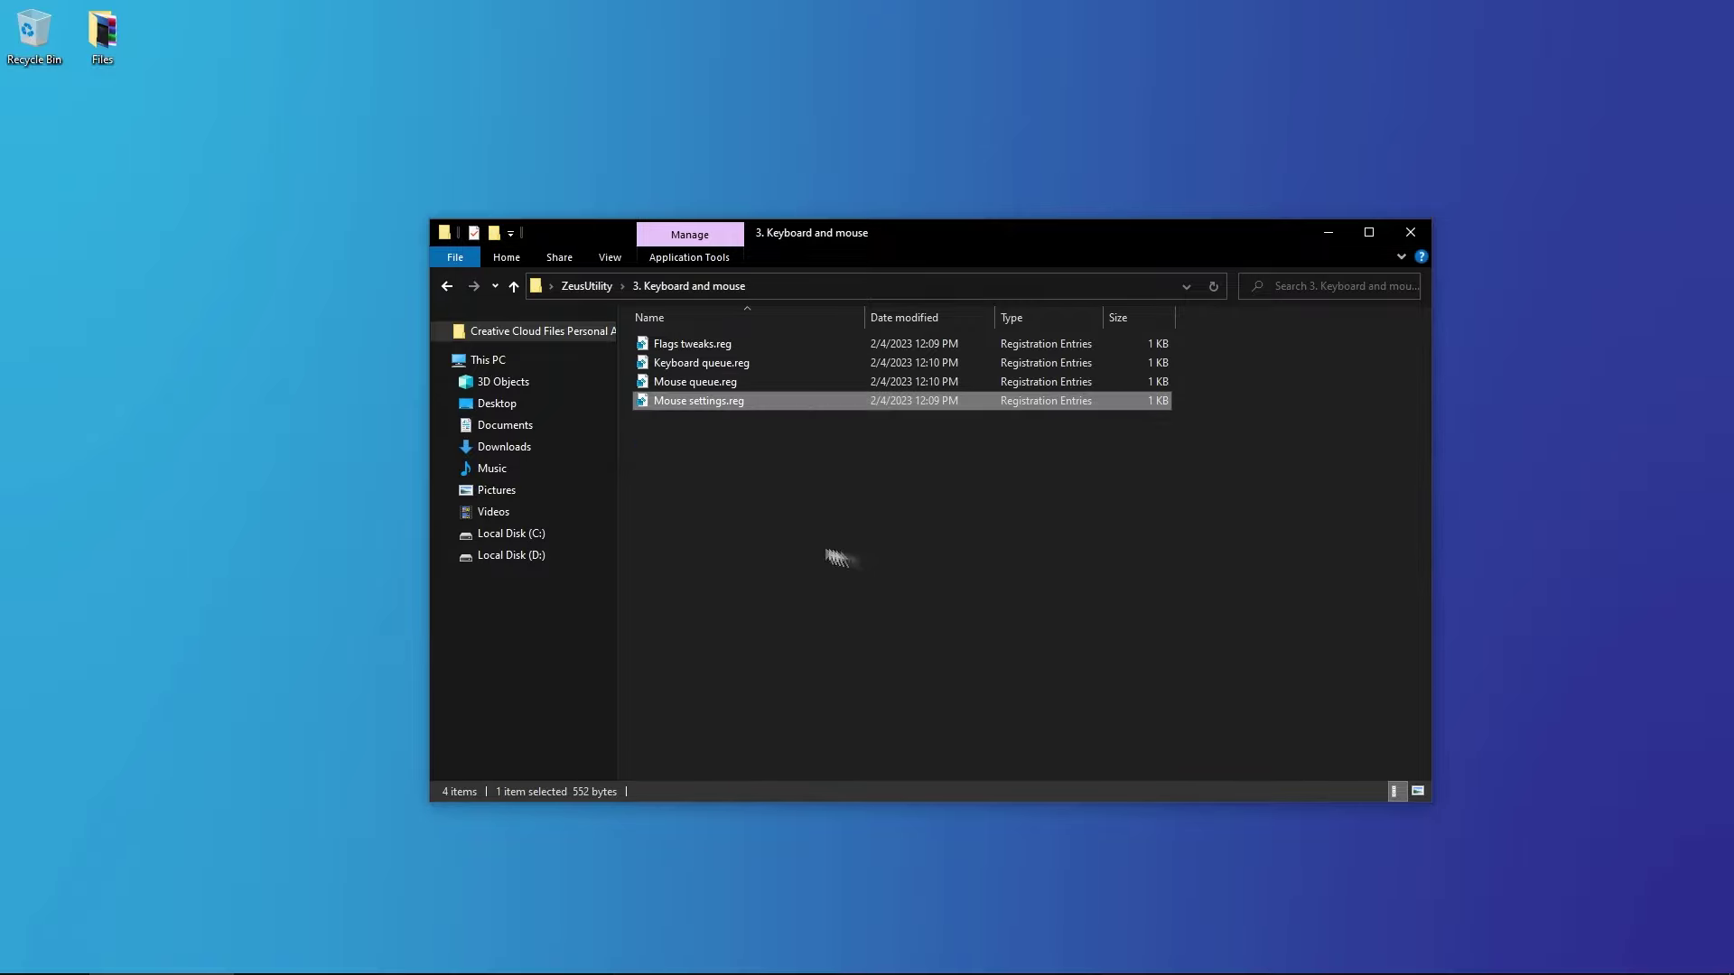
Step: Try setting the last two digits of MouseDataQueueSize to 20 in Mouse queue.reg, closing the file without saving
right_click(678, 381)
left_click(730, 419)
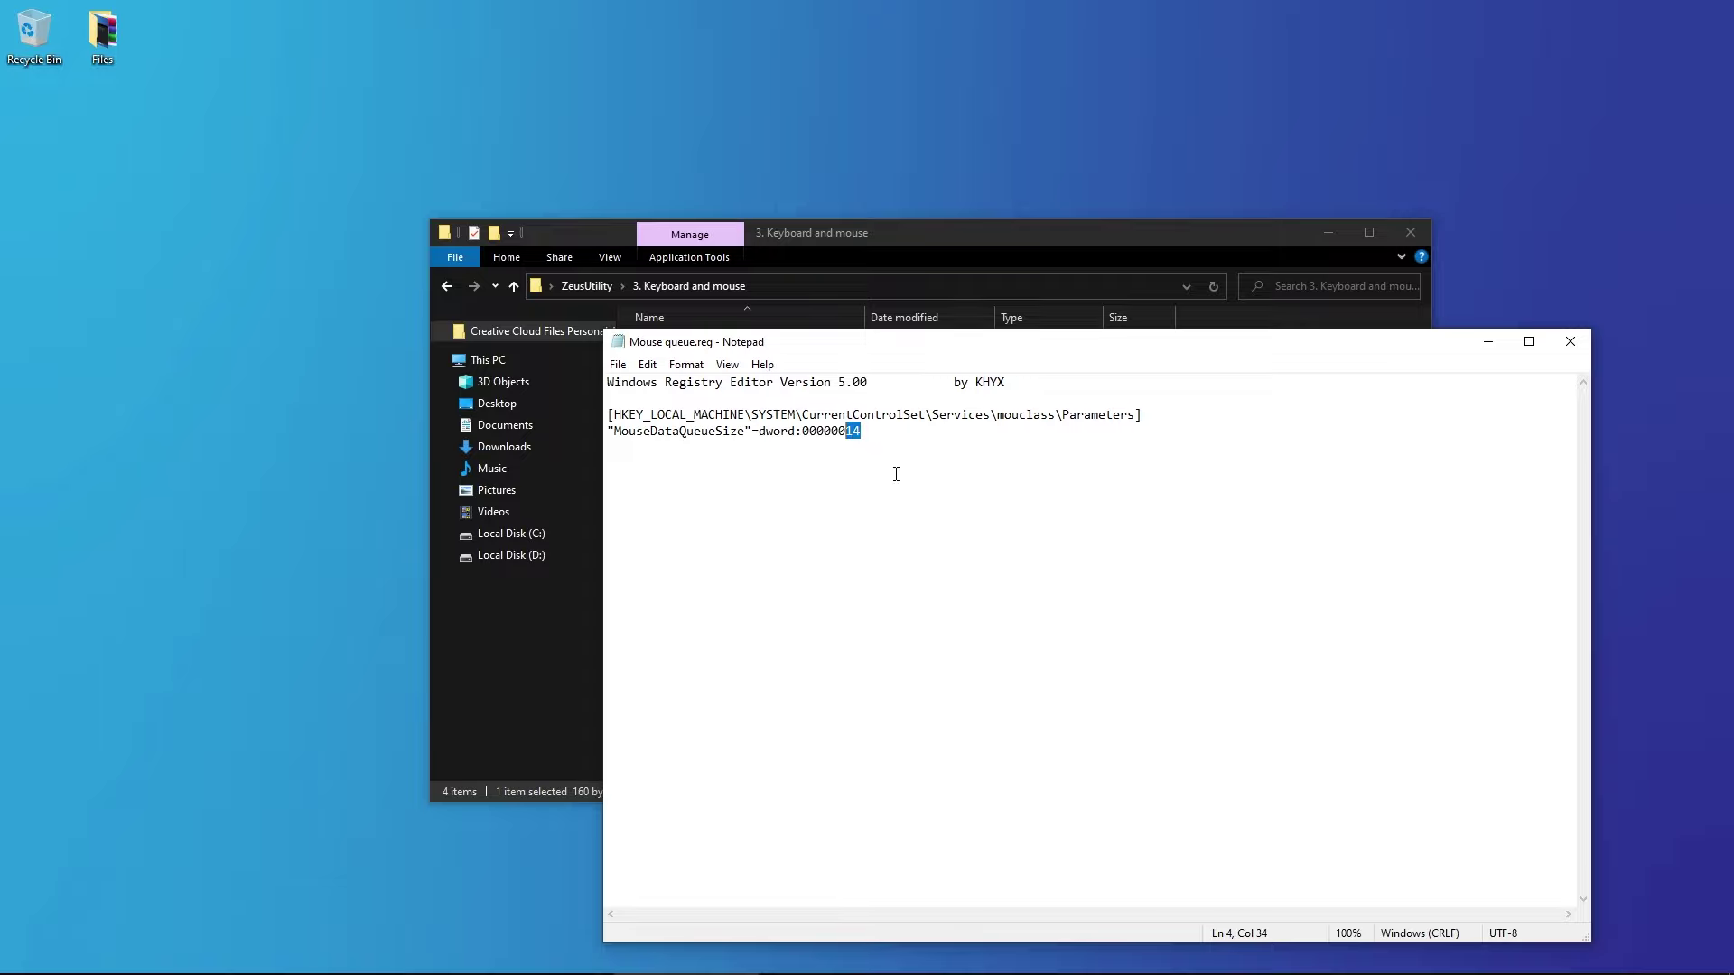
type("20")
left_click(1571, 343)
left_click(897, 514)
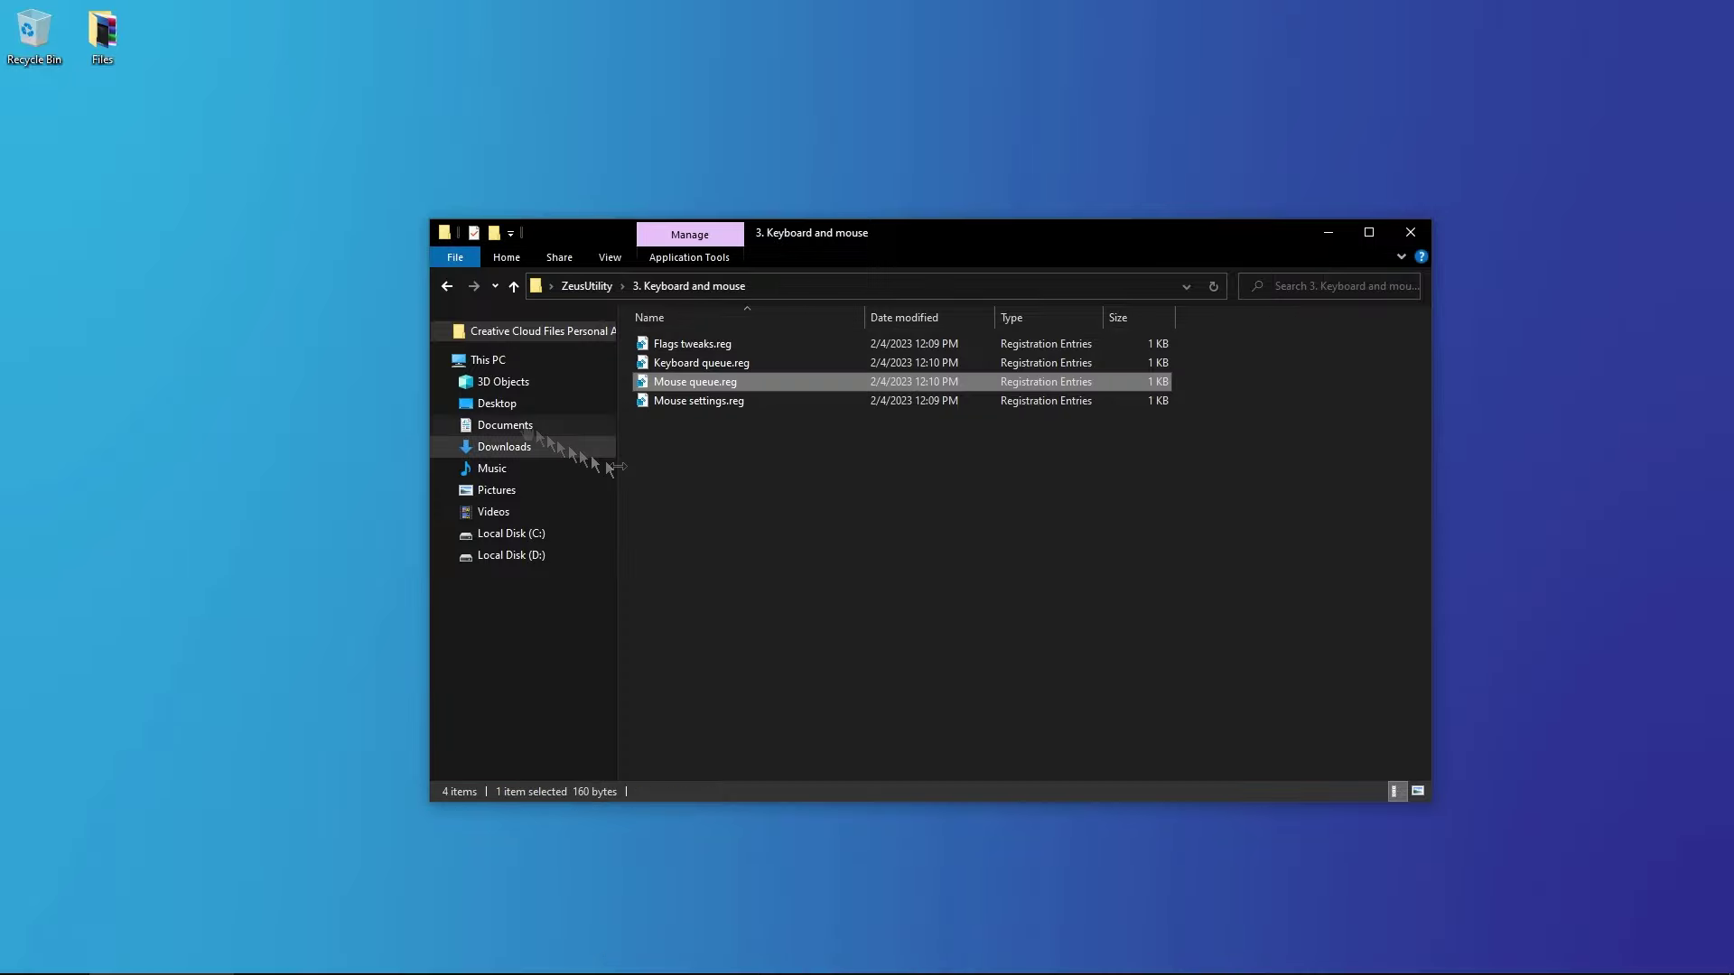
Step: Return to the ZeusUtility folder and open the RAM subfolder of 5. Memory
left_click(443, 288)
double_click(677, 401)
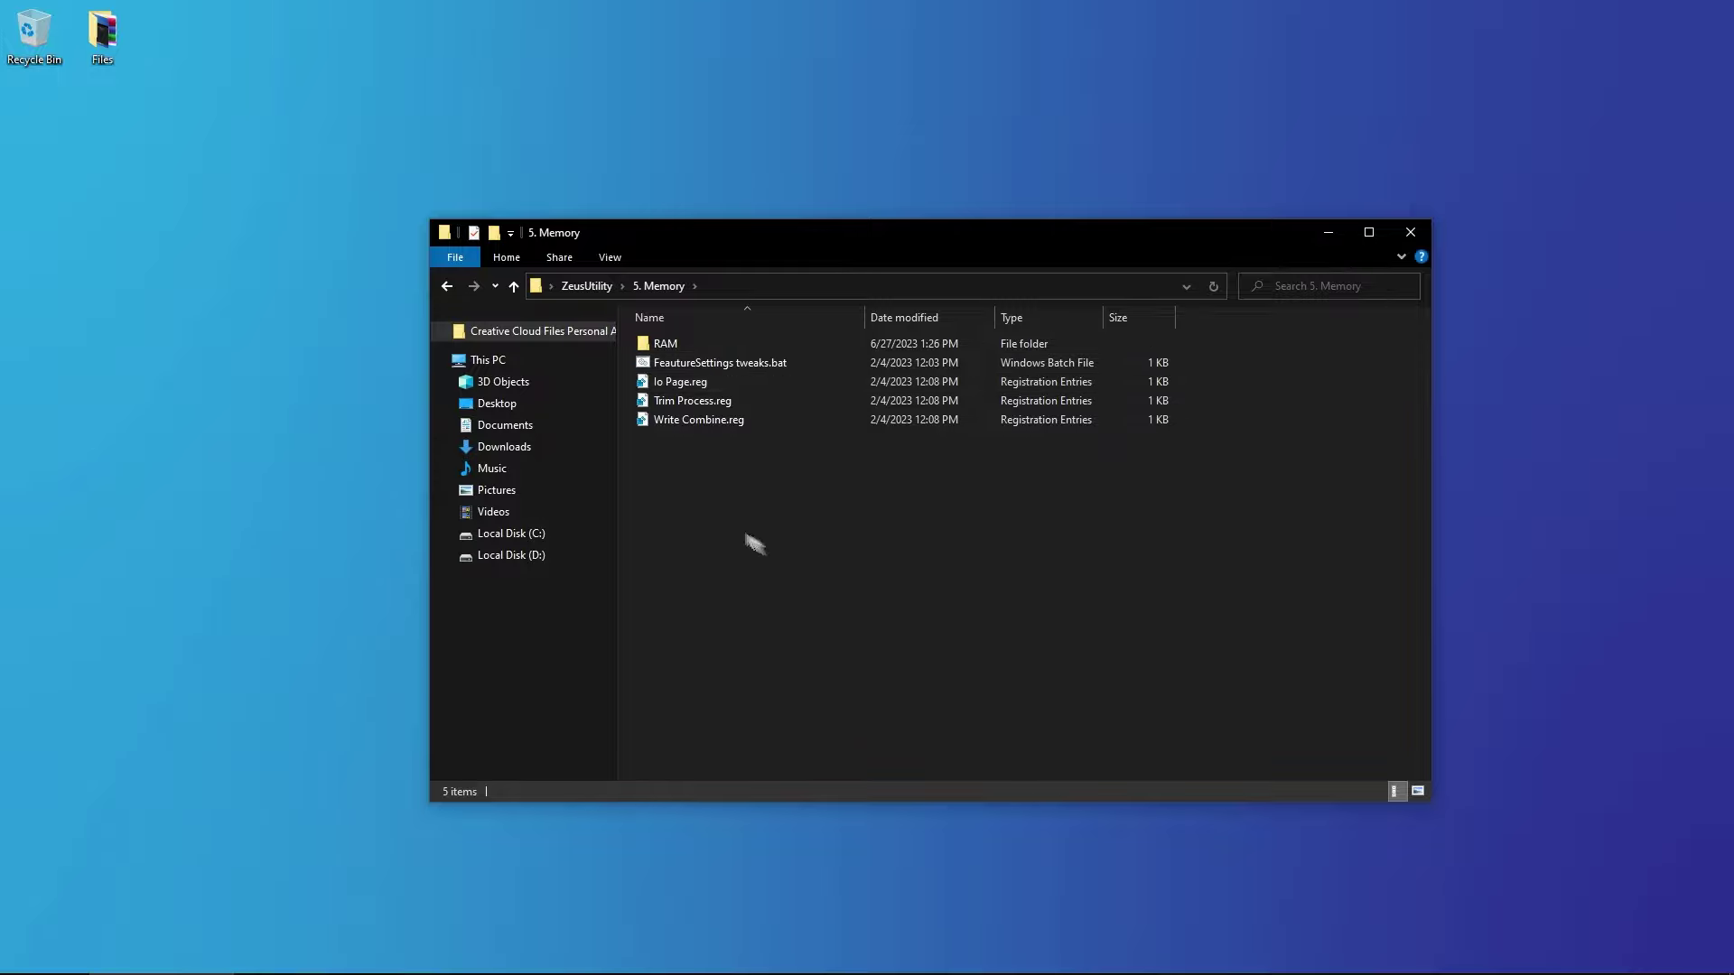
double_click(665, 344)
mouse_move(755, 590)
left_mouse_down()
mouse_move(661, 343)
mouse_move(760, 604)
left_mouse_up()
Step: Open Task Manager beside the folder window and check the computer's installed memory in its performance data
right_click(1197, 956)
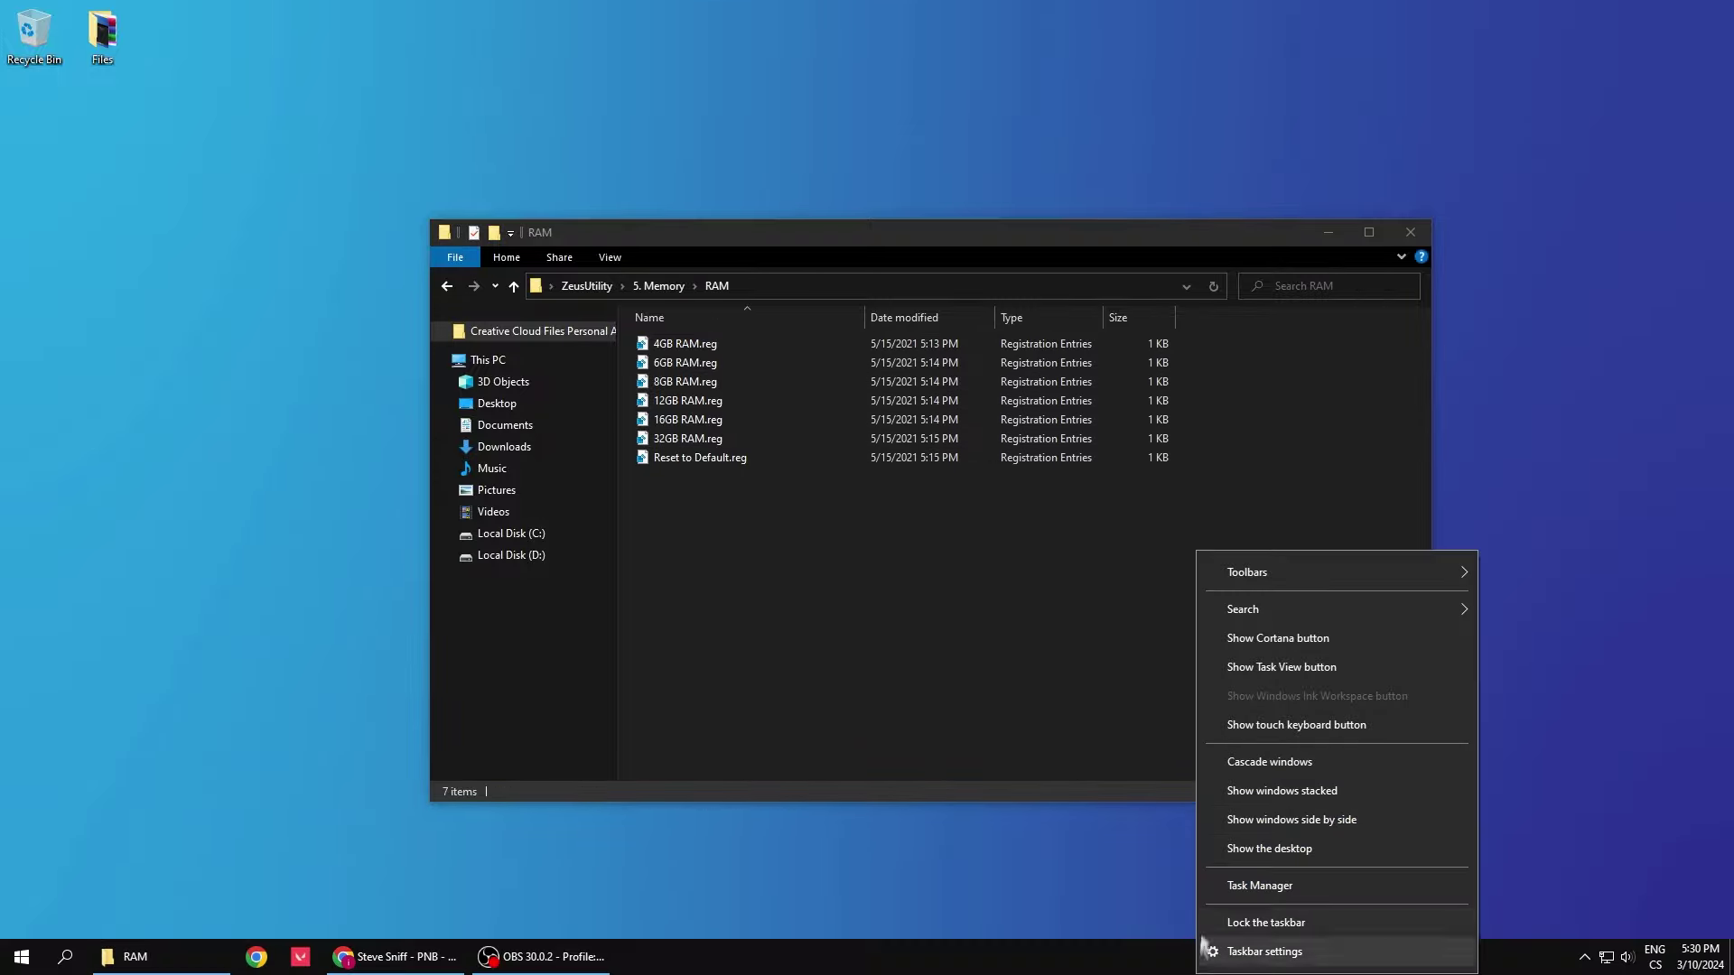
left_click(1234, 886)
left_click(865, 380)
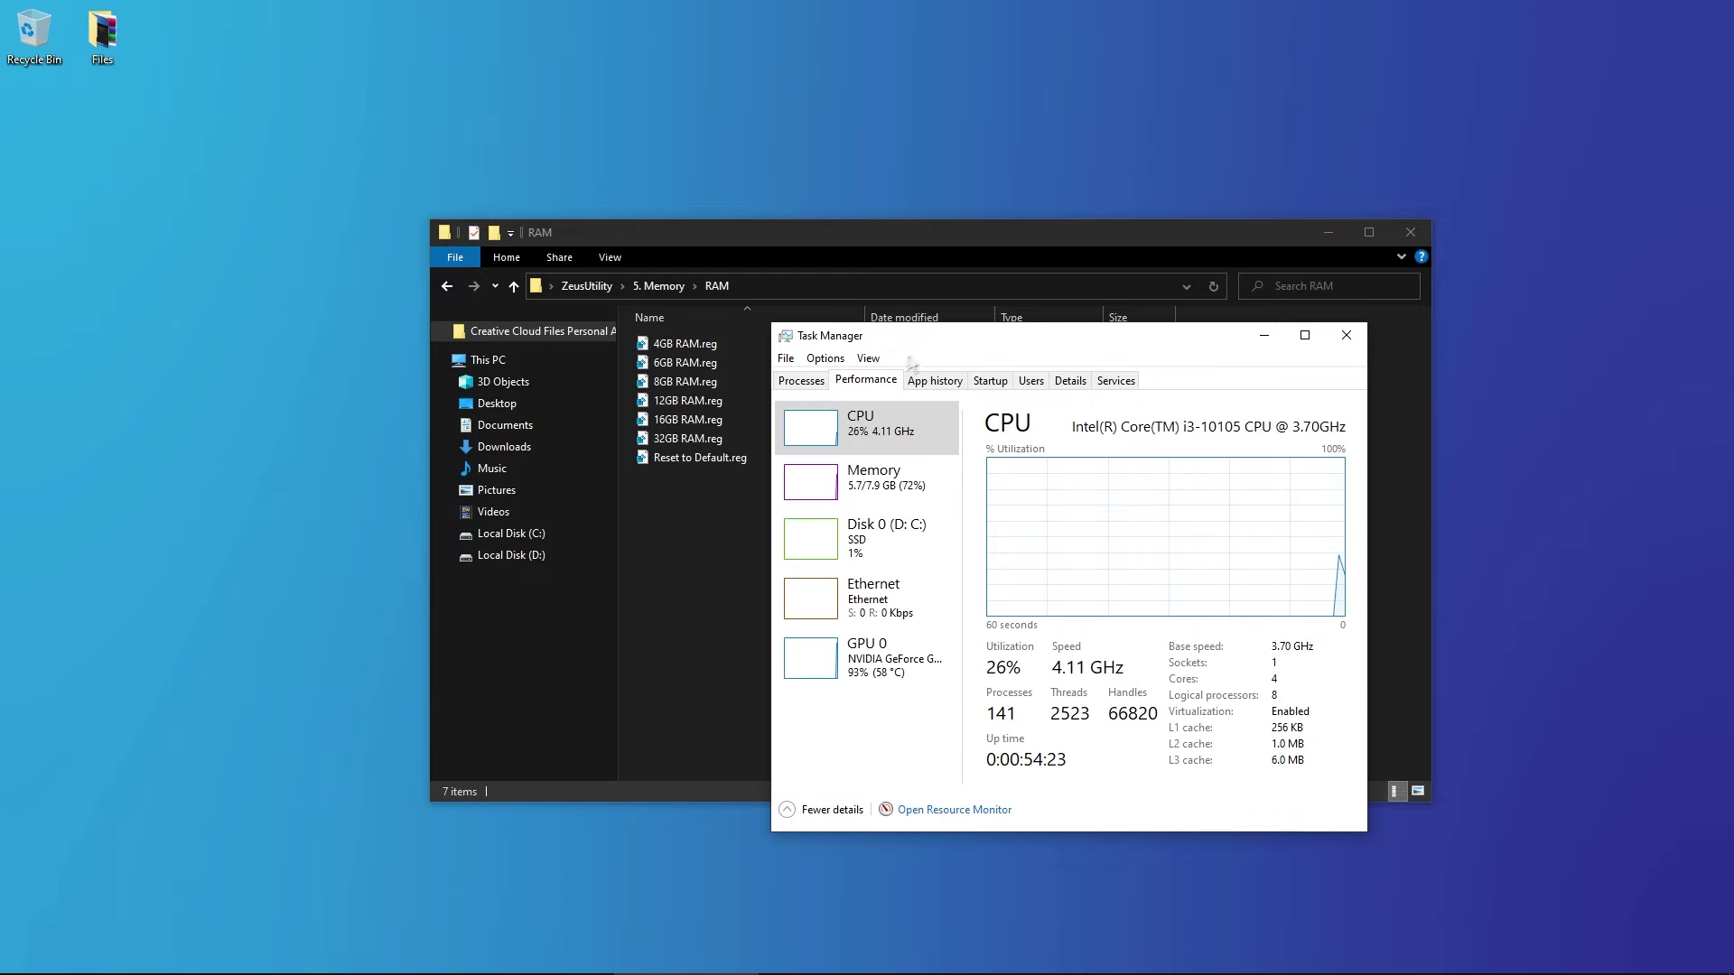
left_click_drag(907, 357, 1265, 347)
left_click(1207, 483)
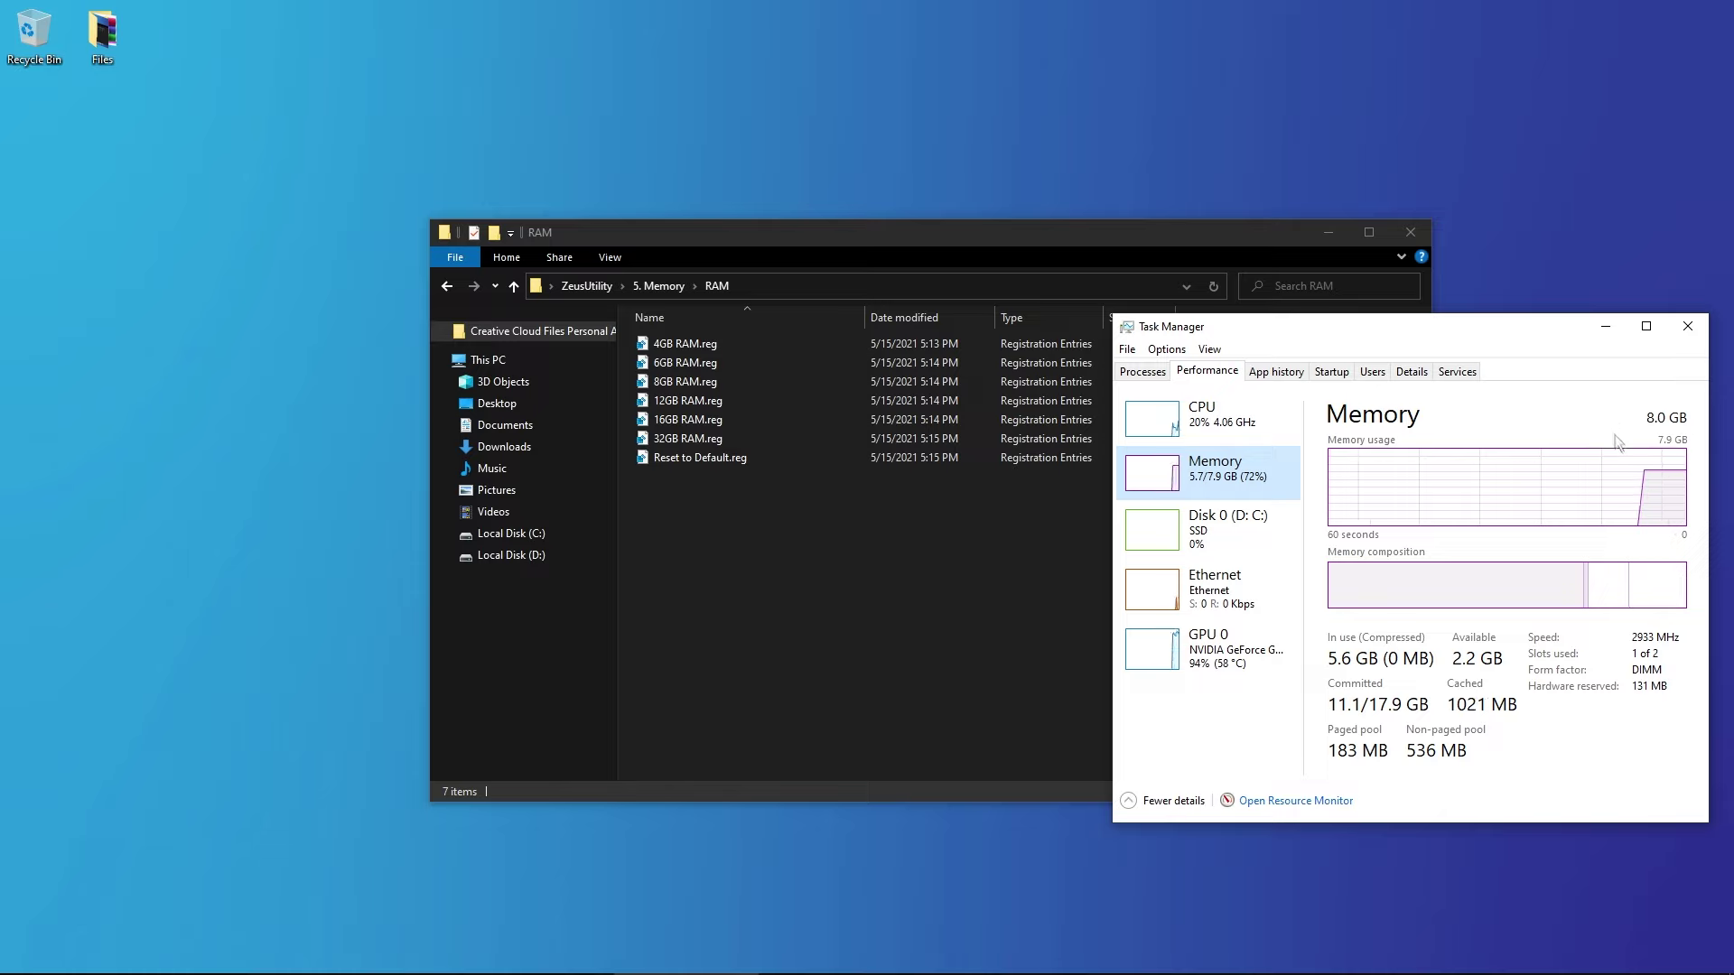
Step: Merge 8GB RAM.reg from the RAM folder into the registry
left_click(688, 384)
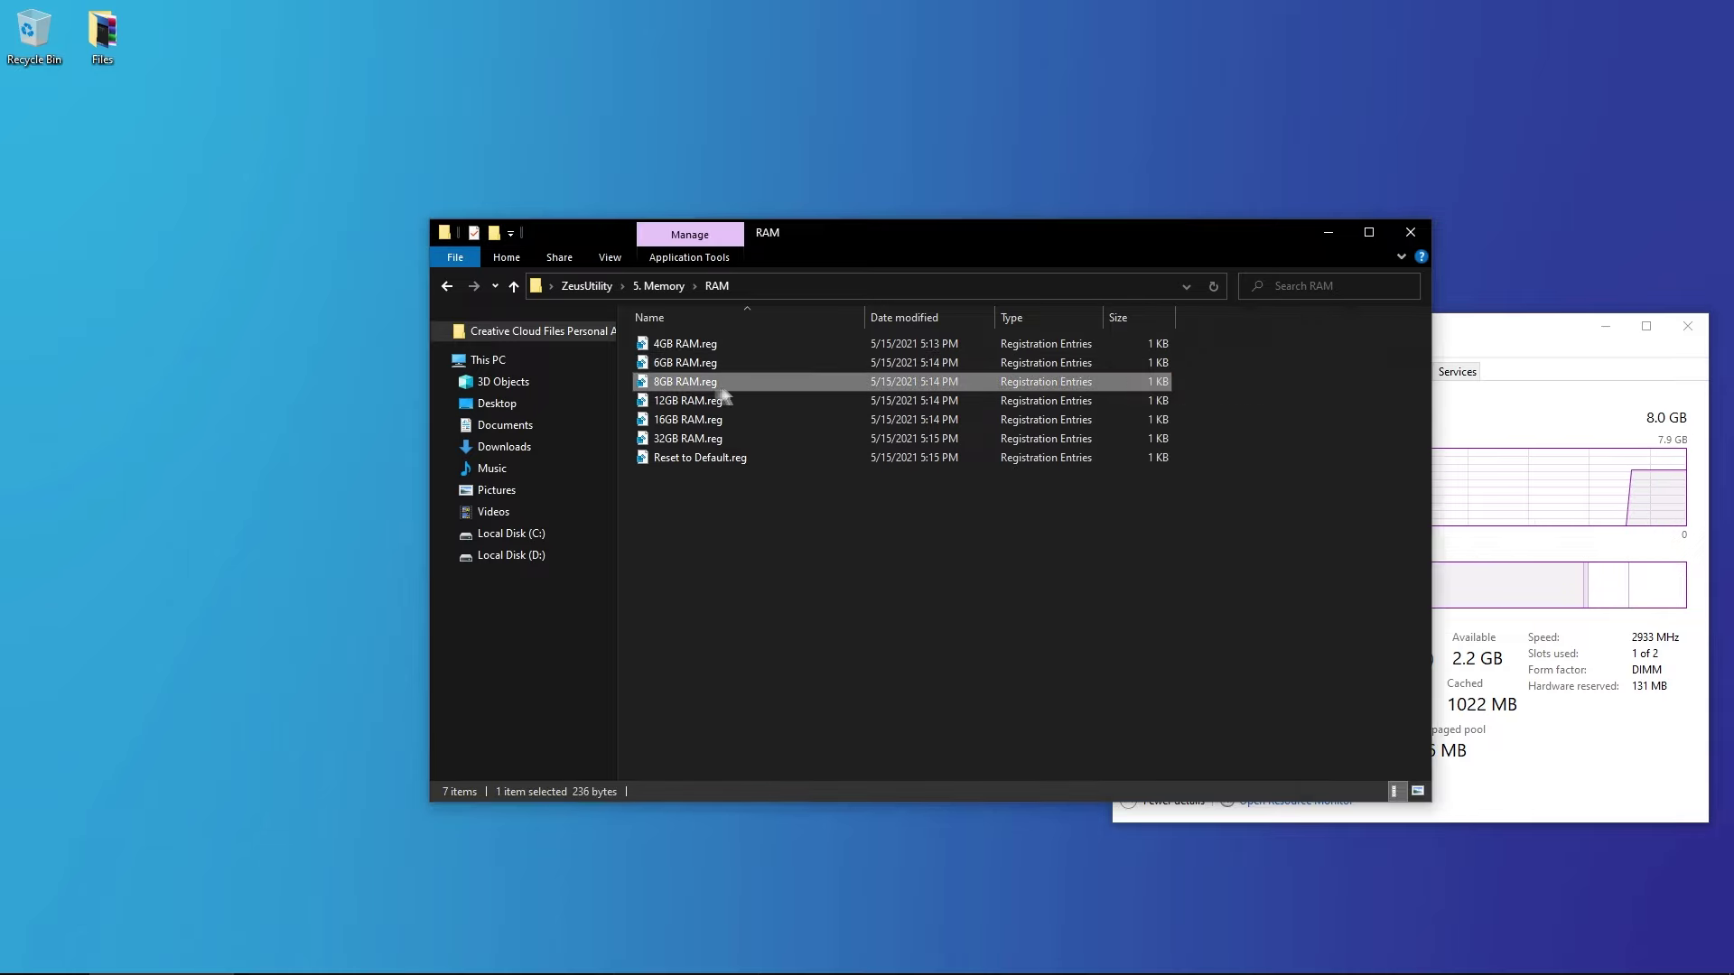
double_click(688, 384)
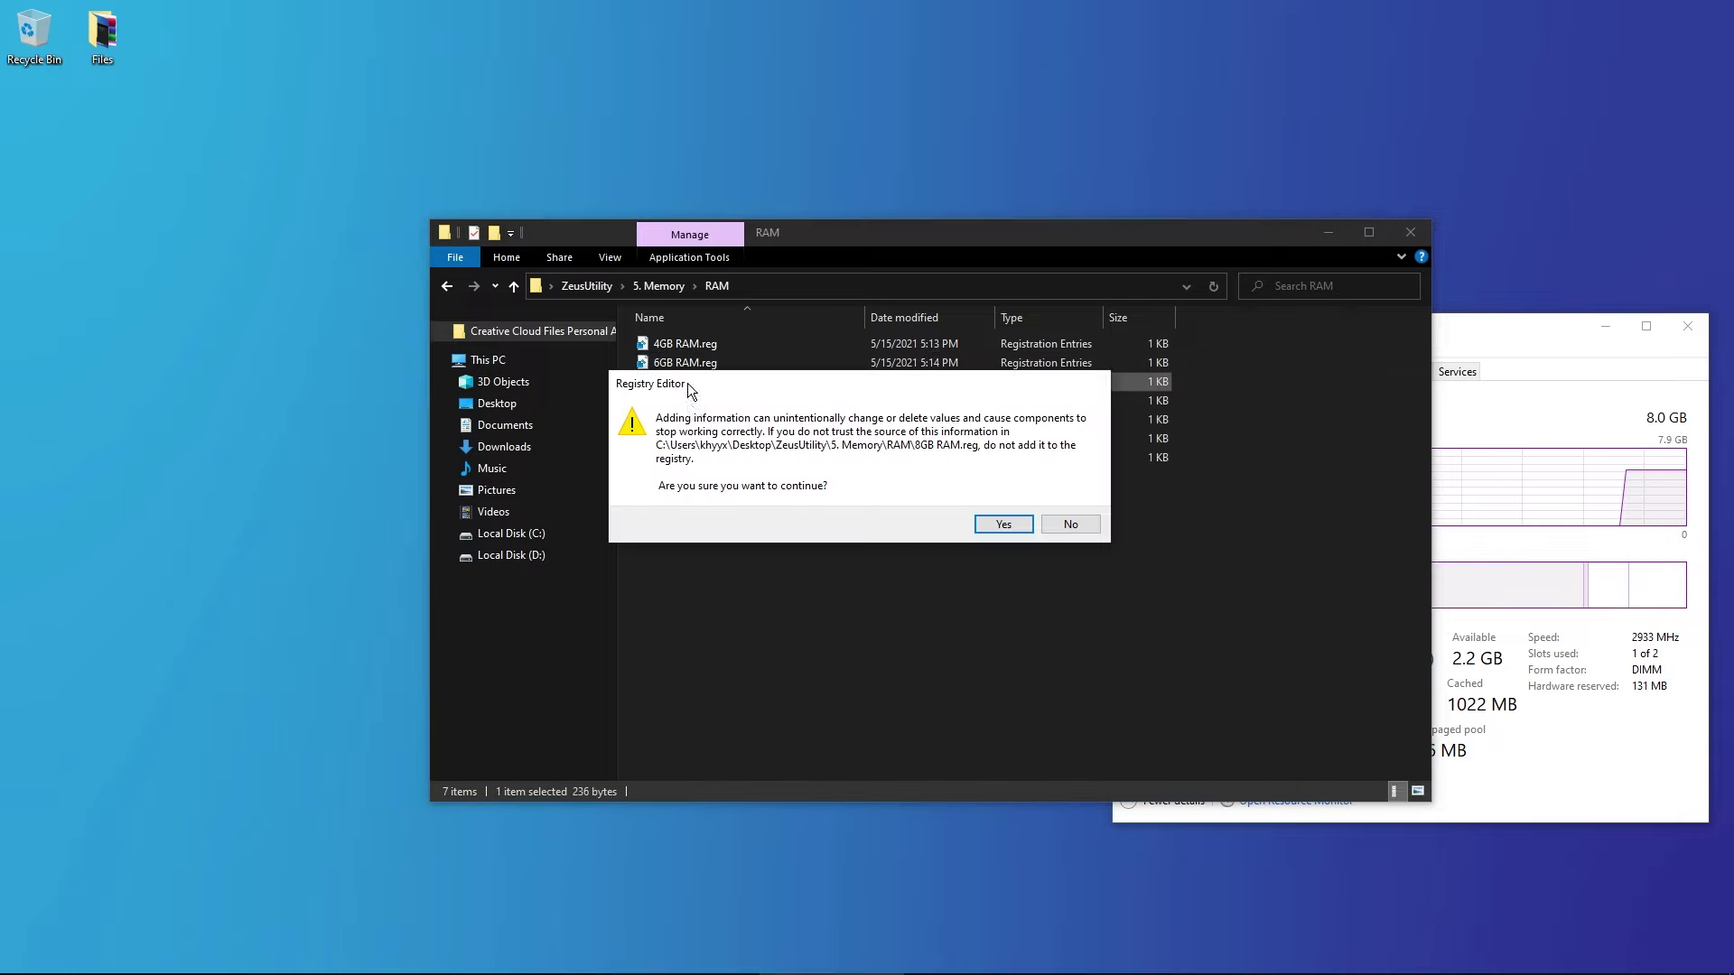
left_click(1002, 522)
left_click(1071, 499)
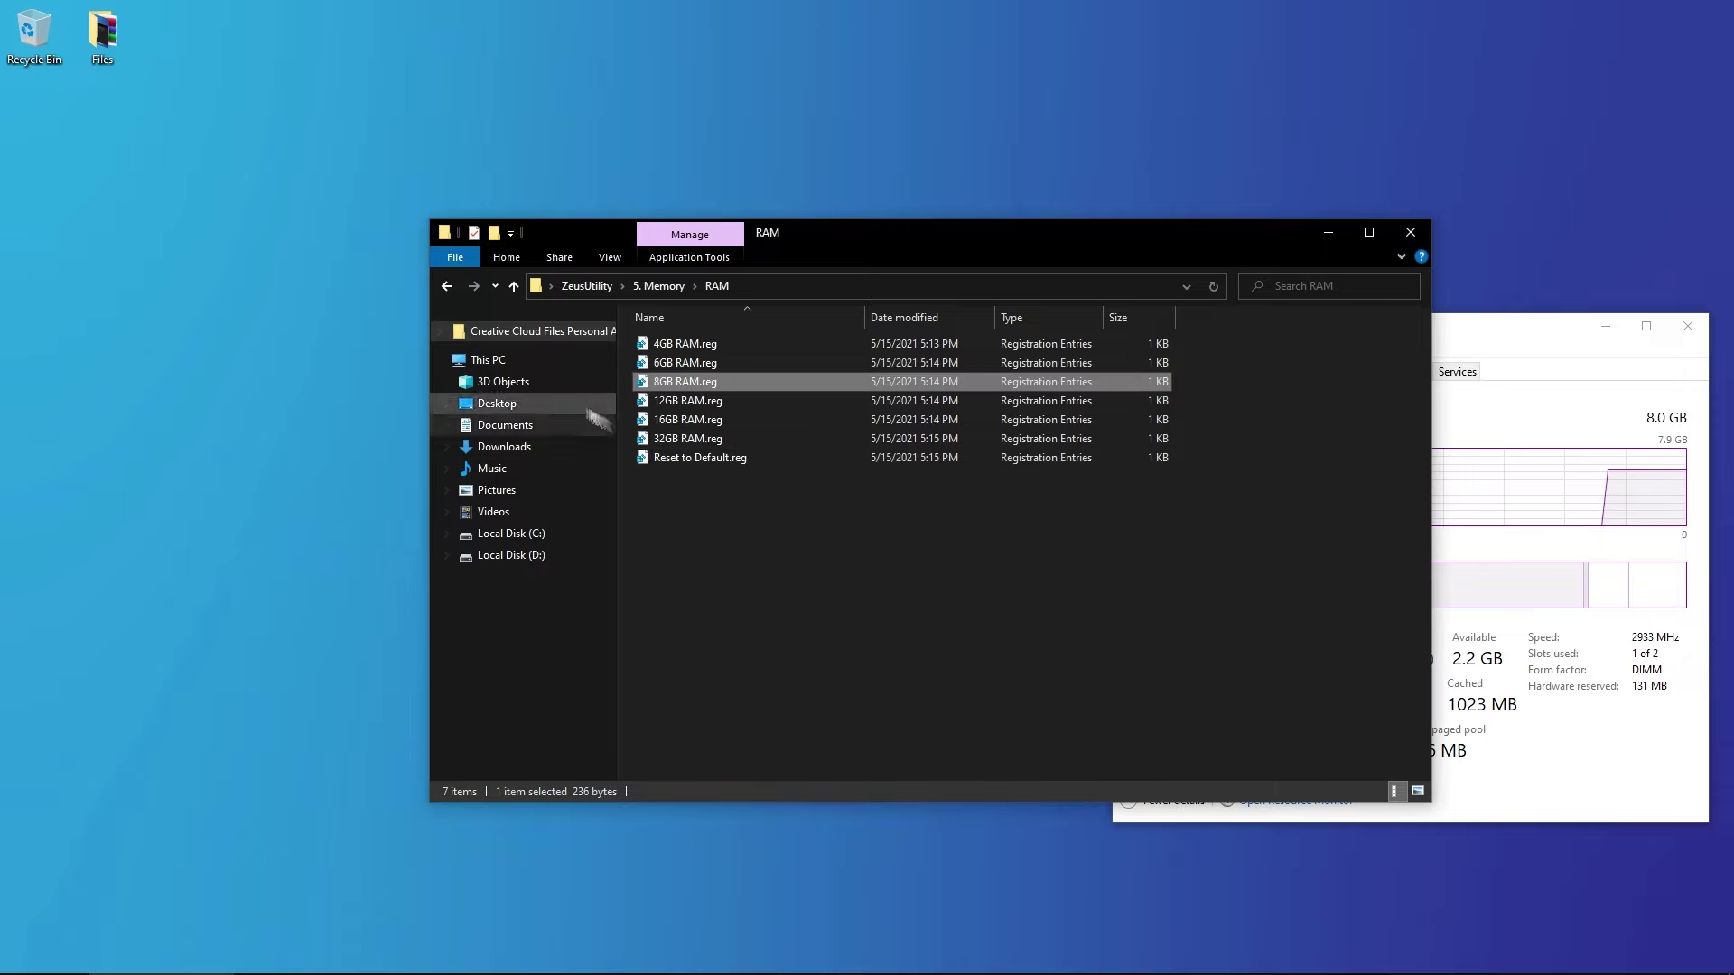
Step: Return to the 5. Memory folder and run FeautureSettings tweaks.bat
left_click(446, 286)
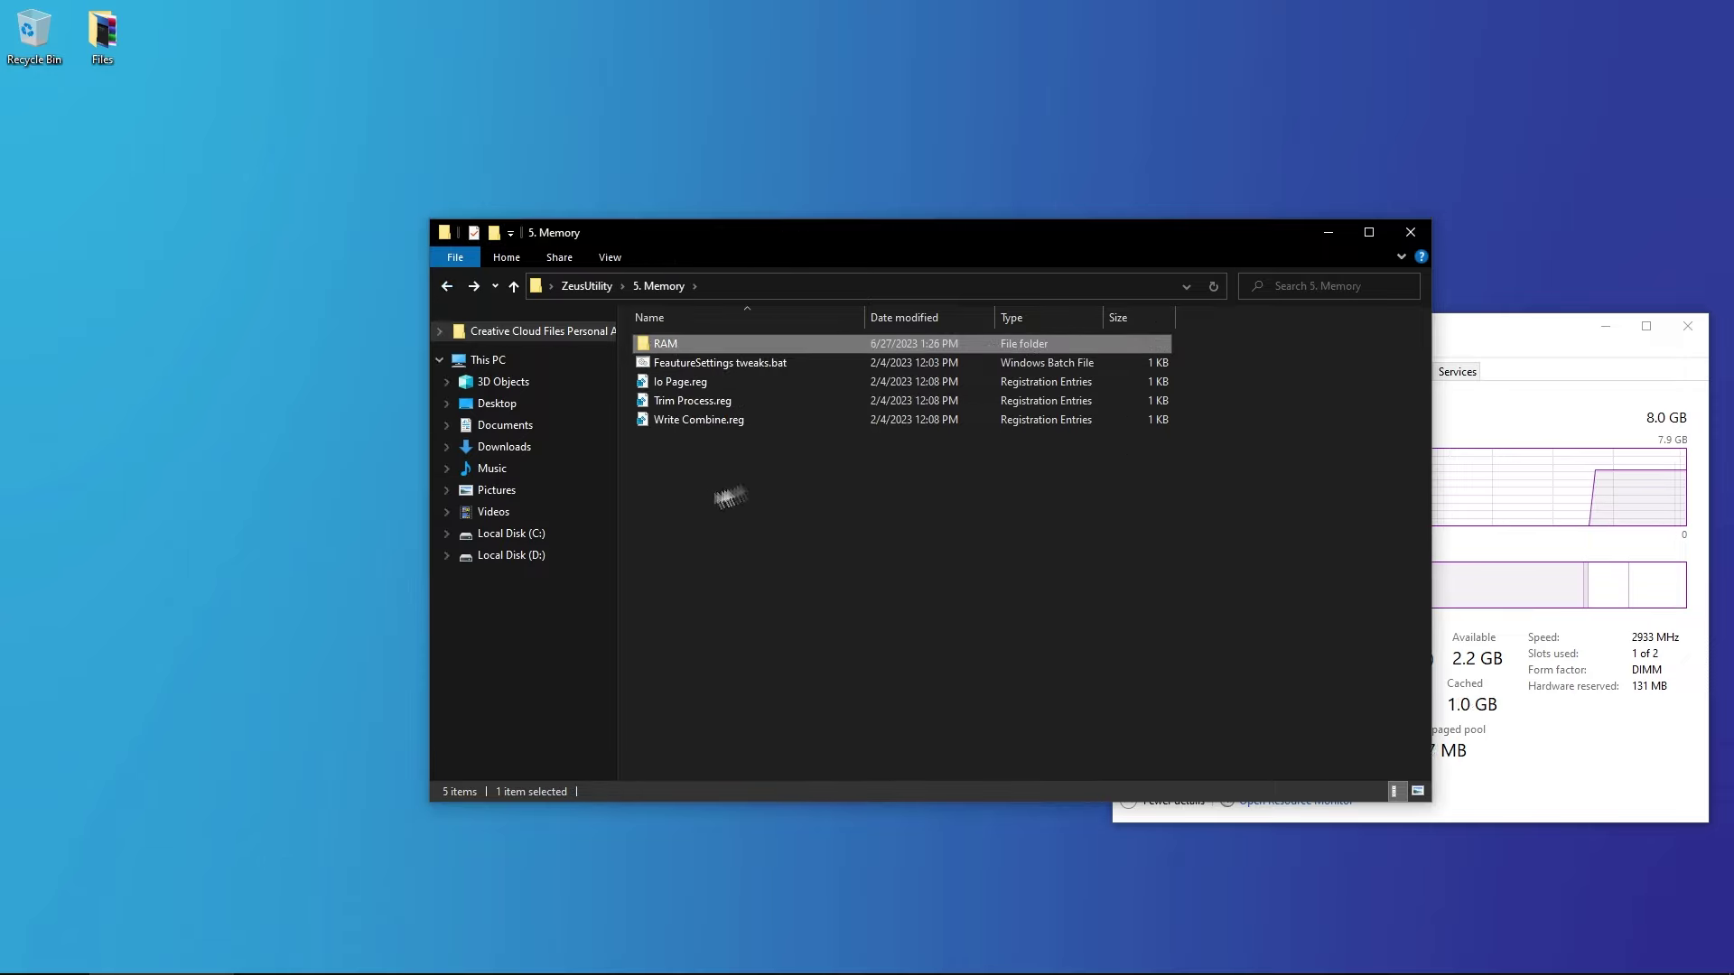
right_click(721, 366)
left_click(763, 448)
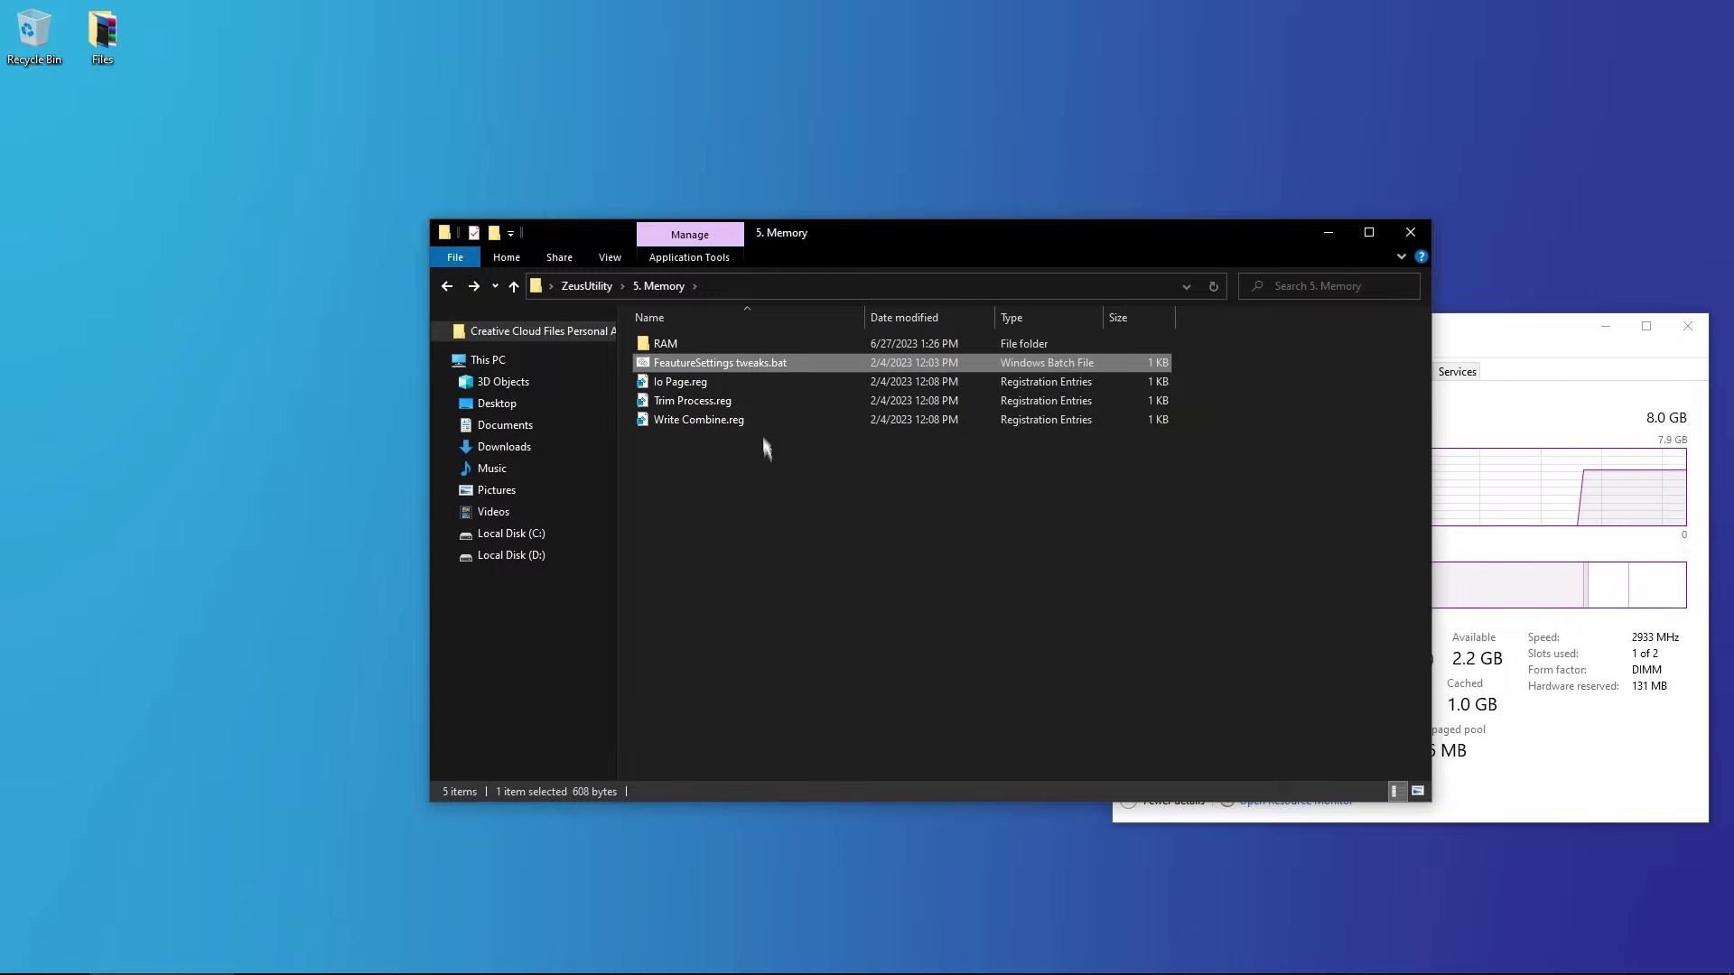
Step: Merge Io Page.reg from the 5. Memory folder into the registry and close Task Manager
double_click(681, 382)
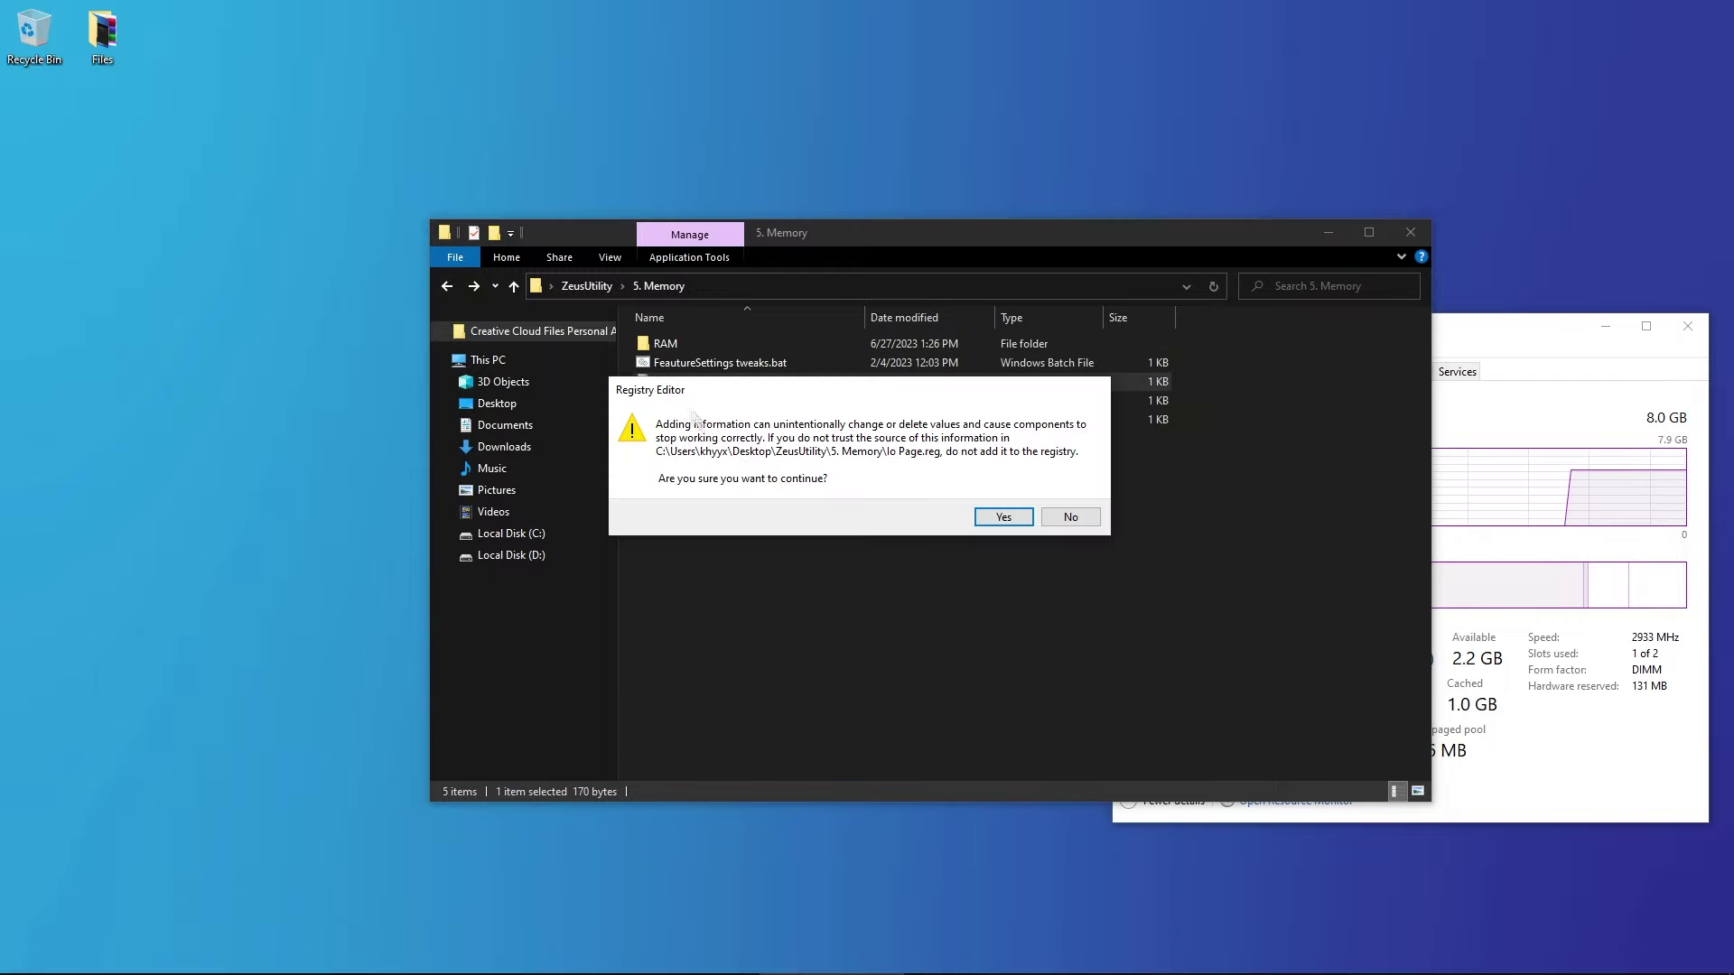
left_click(1002, 517)
left_click(1071, 500)
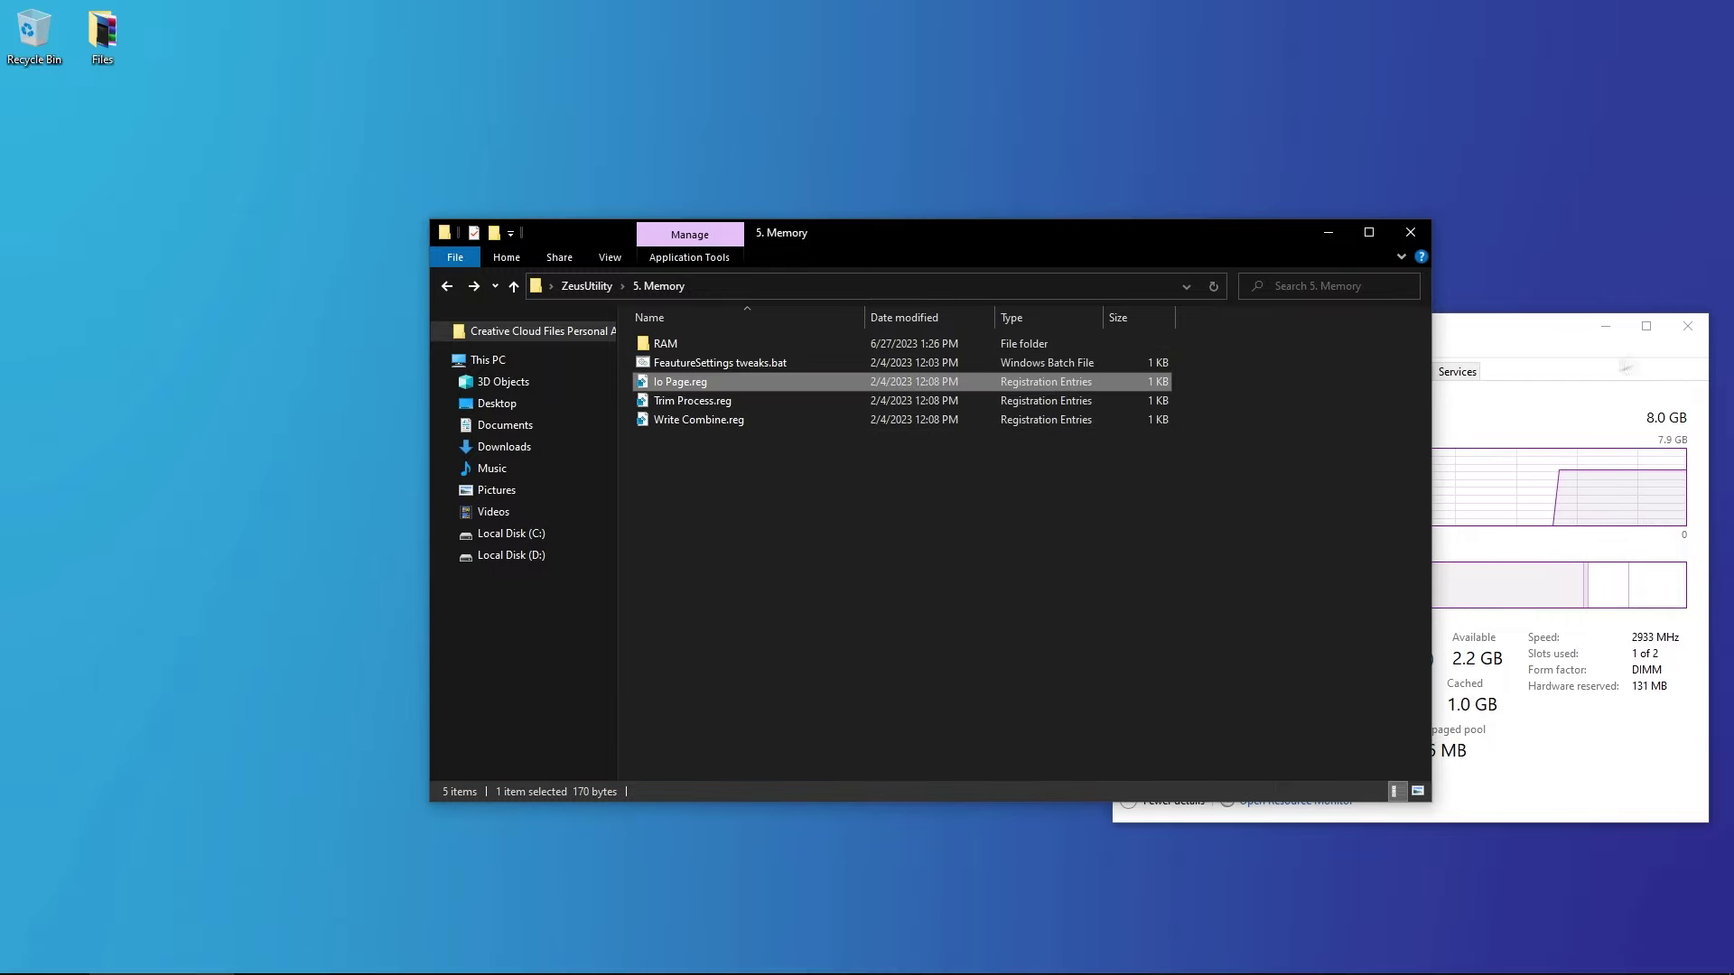
left_click(1688, 326)
Step: Merge Trim Process.reg and Write Combine.reg from the 5. Memory folder into the registry
double_click(668, 399)
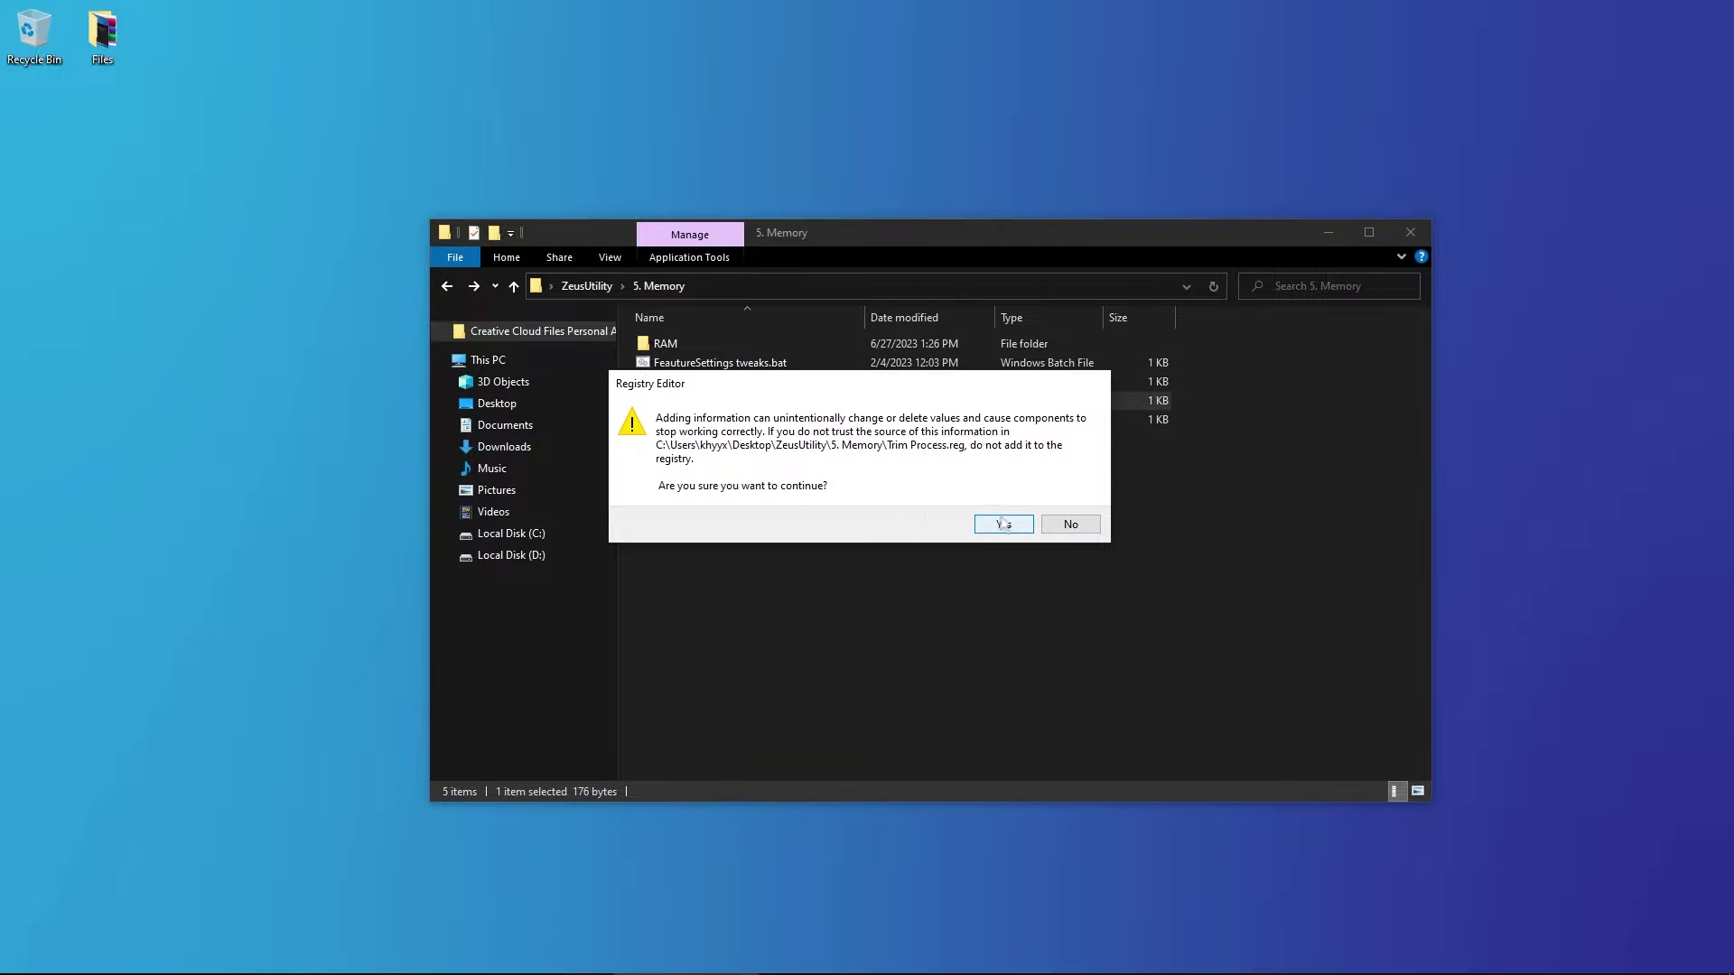
left_click(1003, 524)
left_click(1076, 495)
double_click(680, 419)
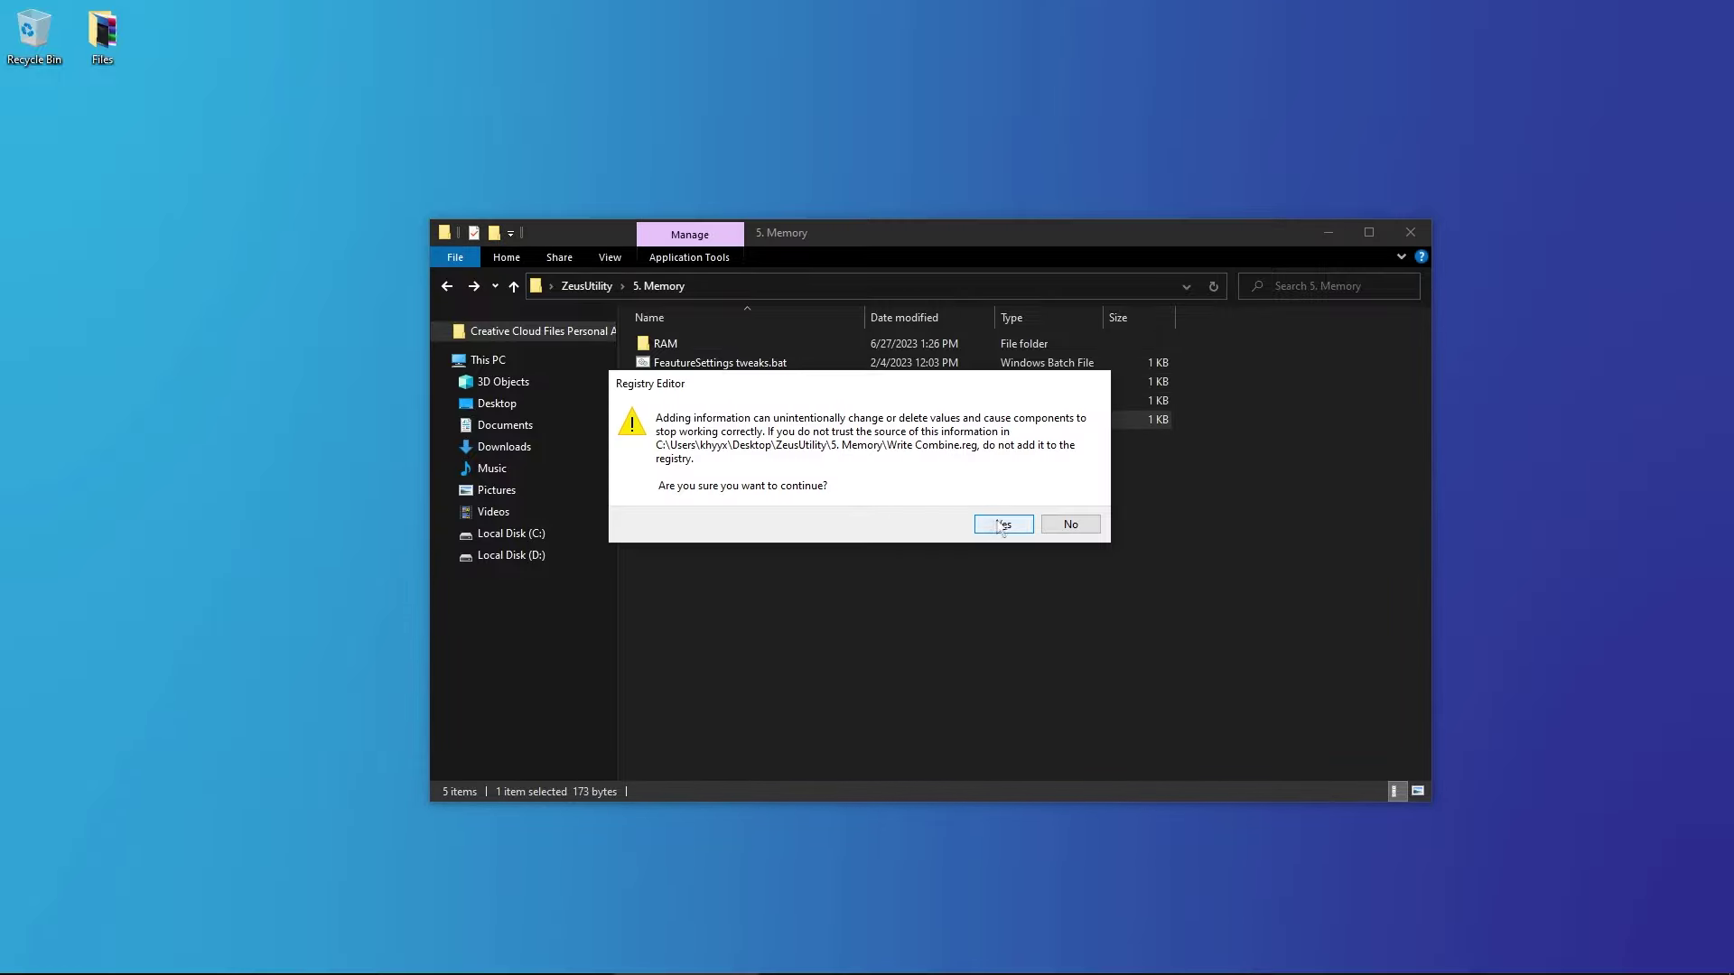
left_click(1003, 523)
left_click(1075, 496)
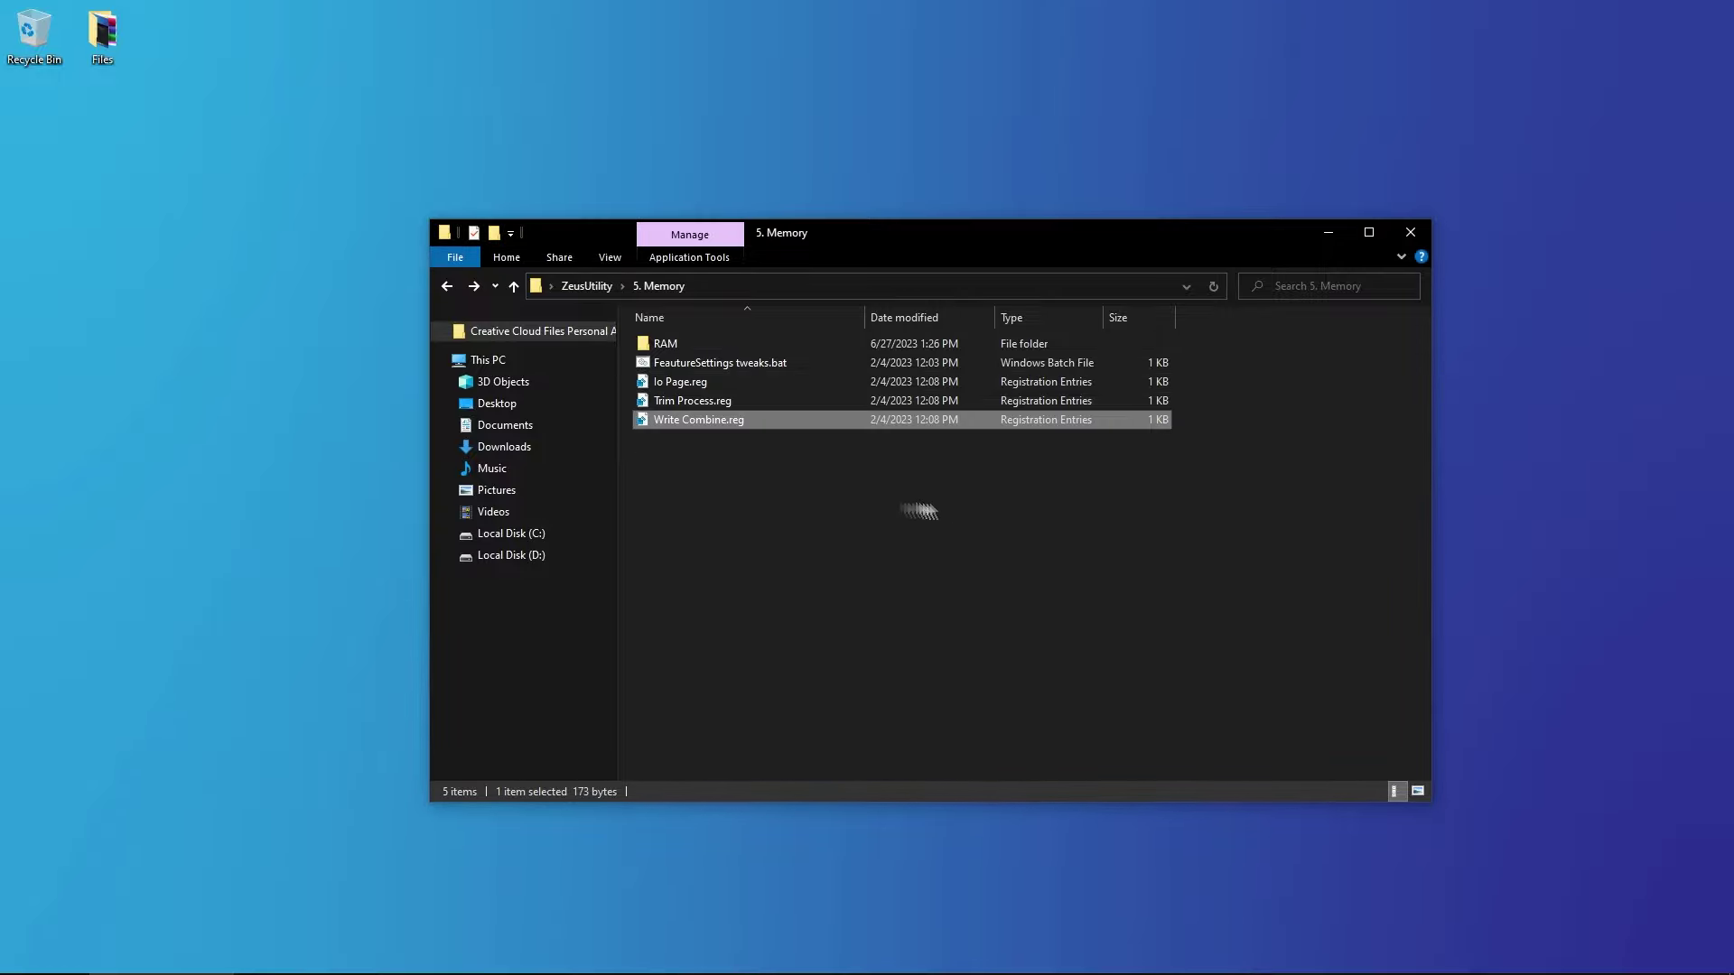
Step: Go to the 6. Network folder in ZeusUtility and merge NumConnections.reg into the registry
left_click(445, 287)
double_click(713, 420)
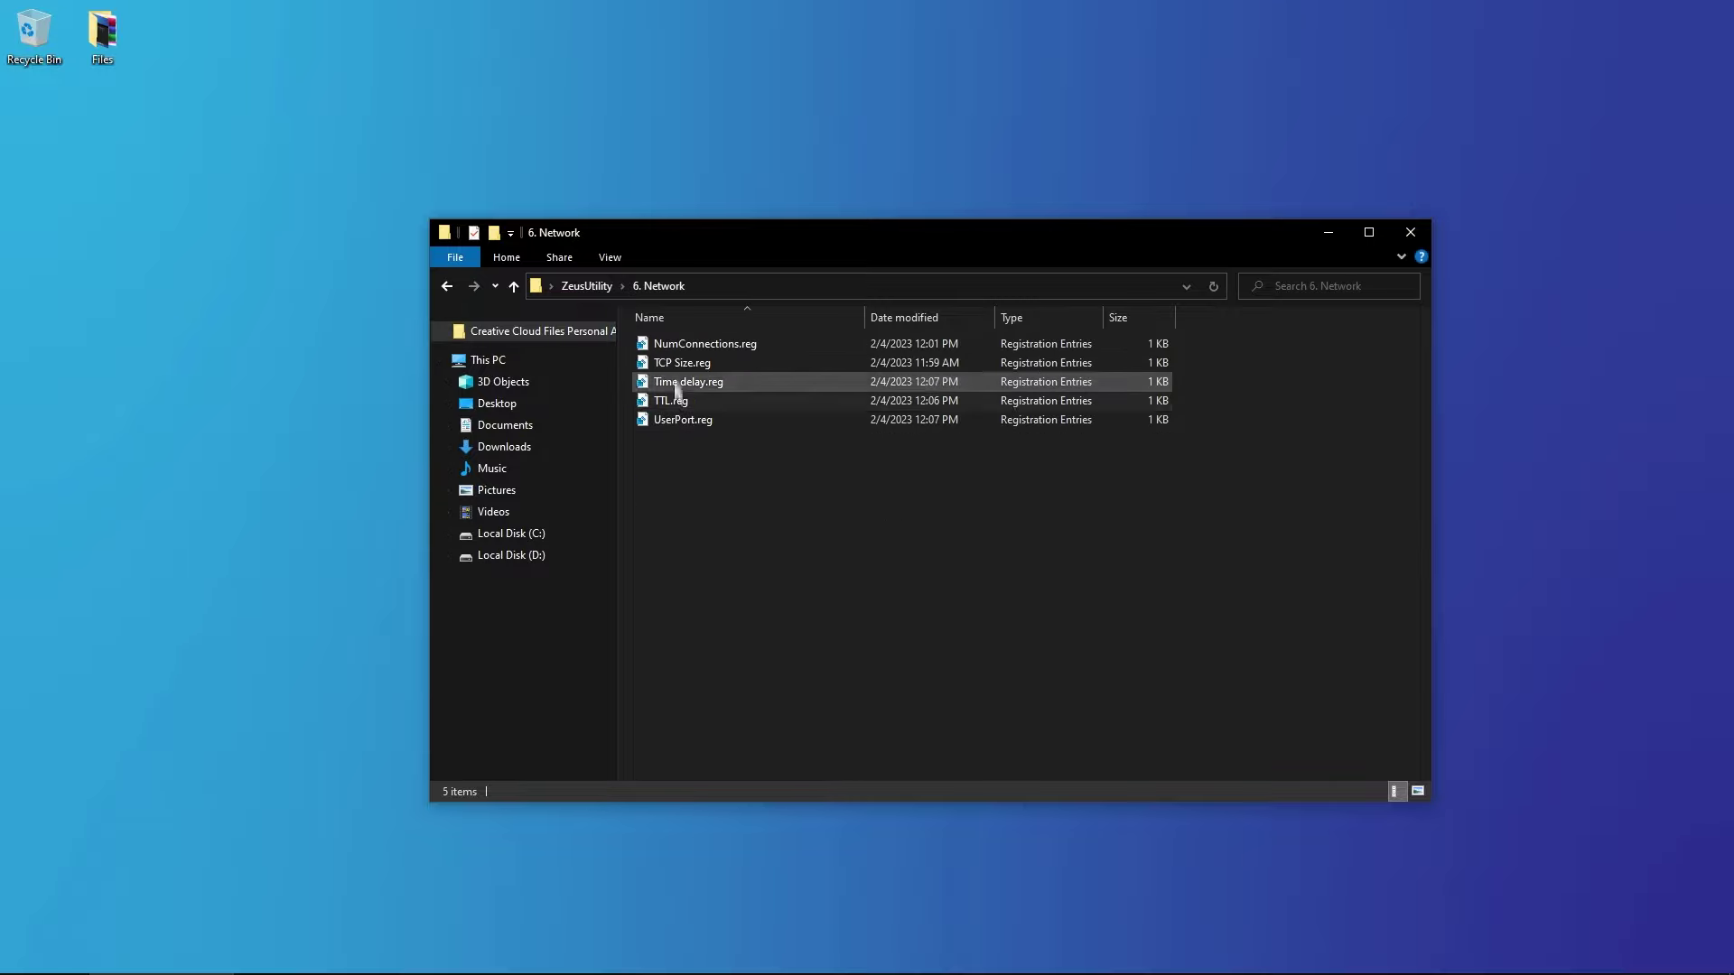
double_click(676, 343)
left_click(1001, 523)
left_click(1074, 495)
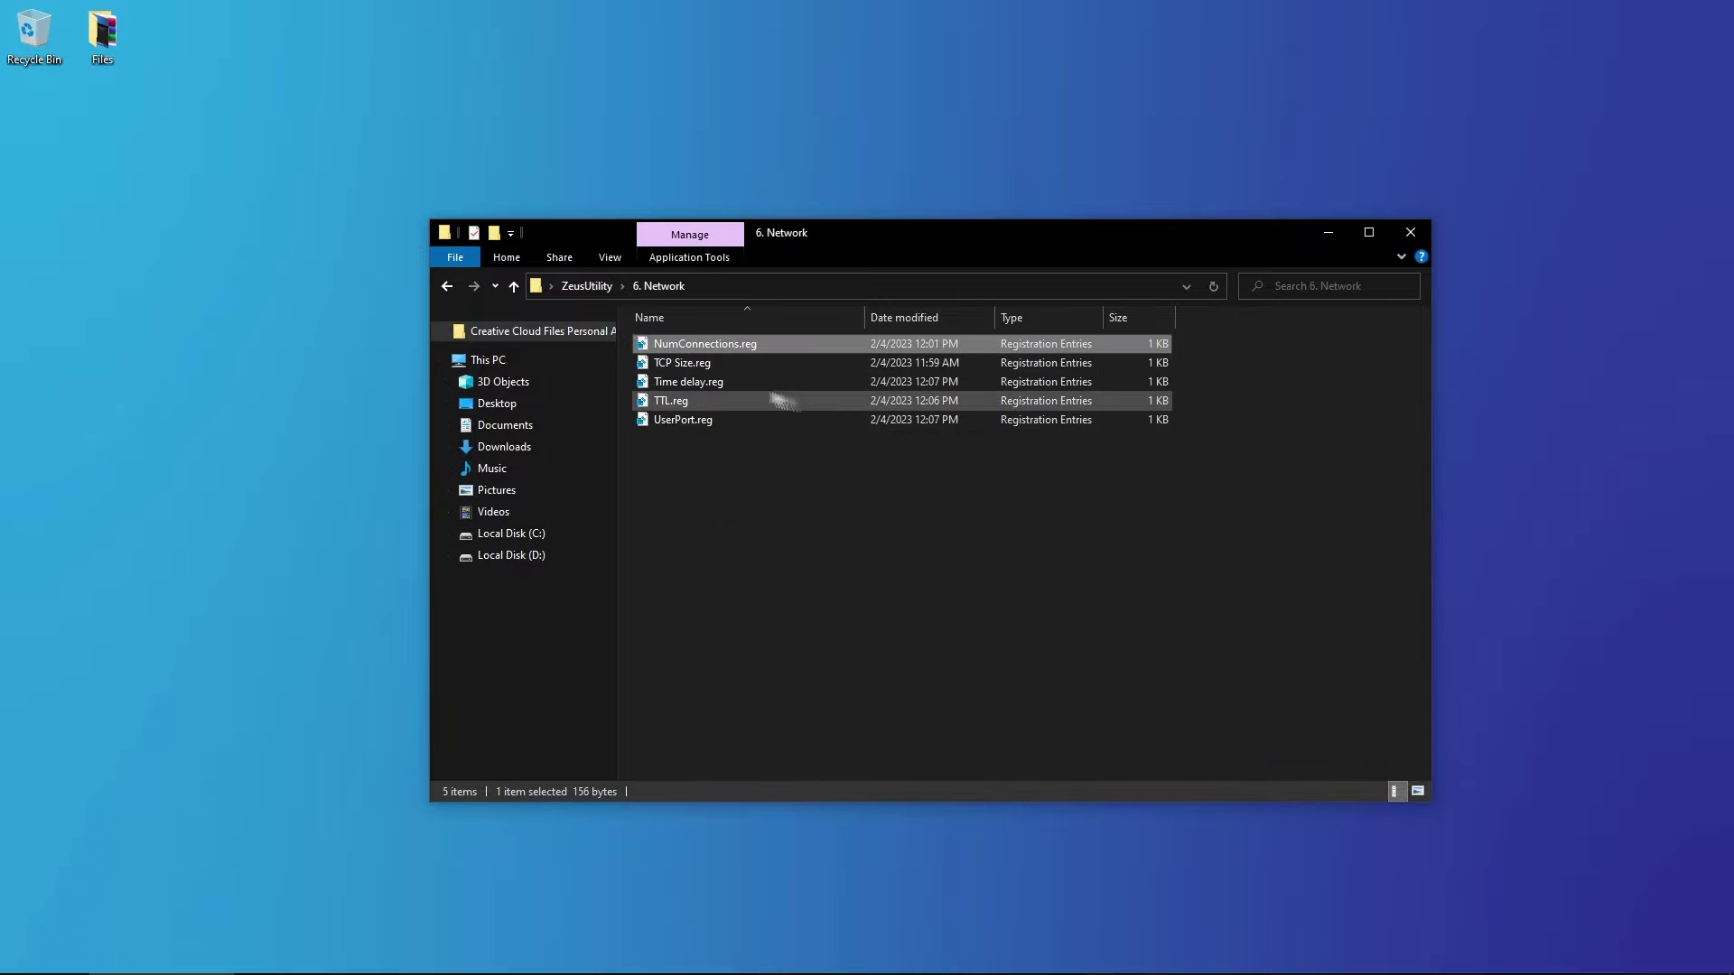
Step: Merge TCP Size.reg and Time delay.reg from the 6. Network folder into the registry
double_click(686, 363)
left_click(1002, 524)
left_click(1073, 496)
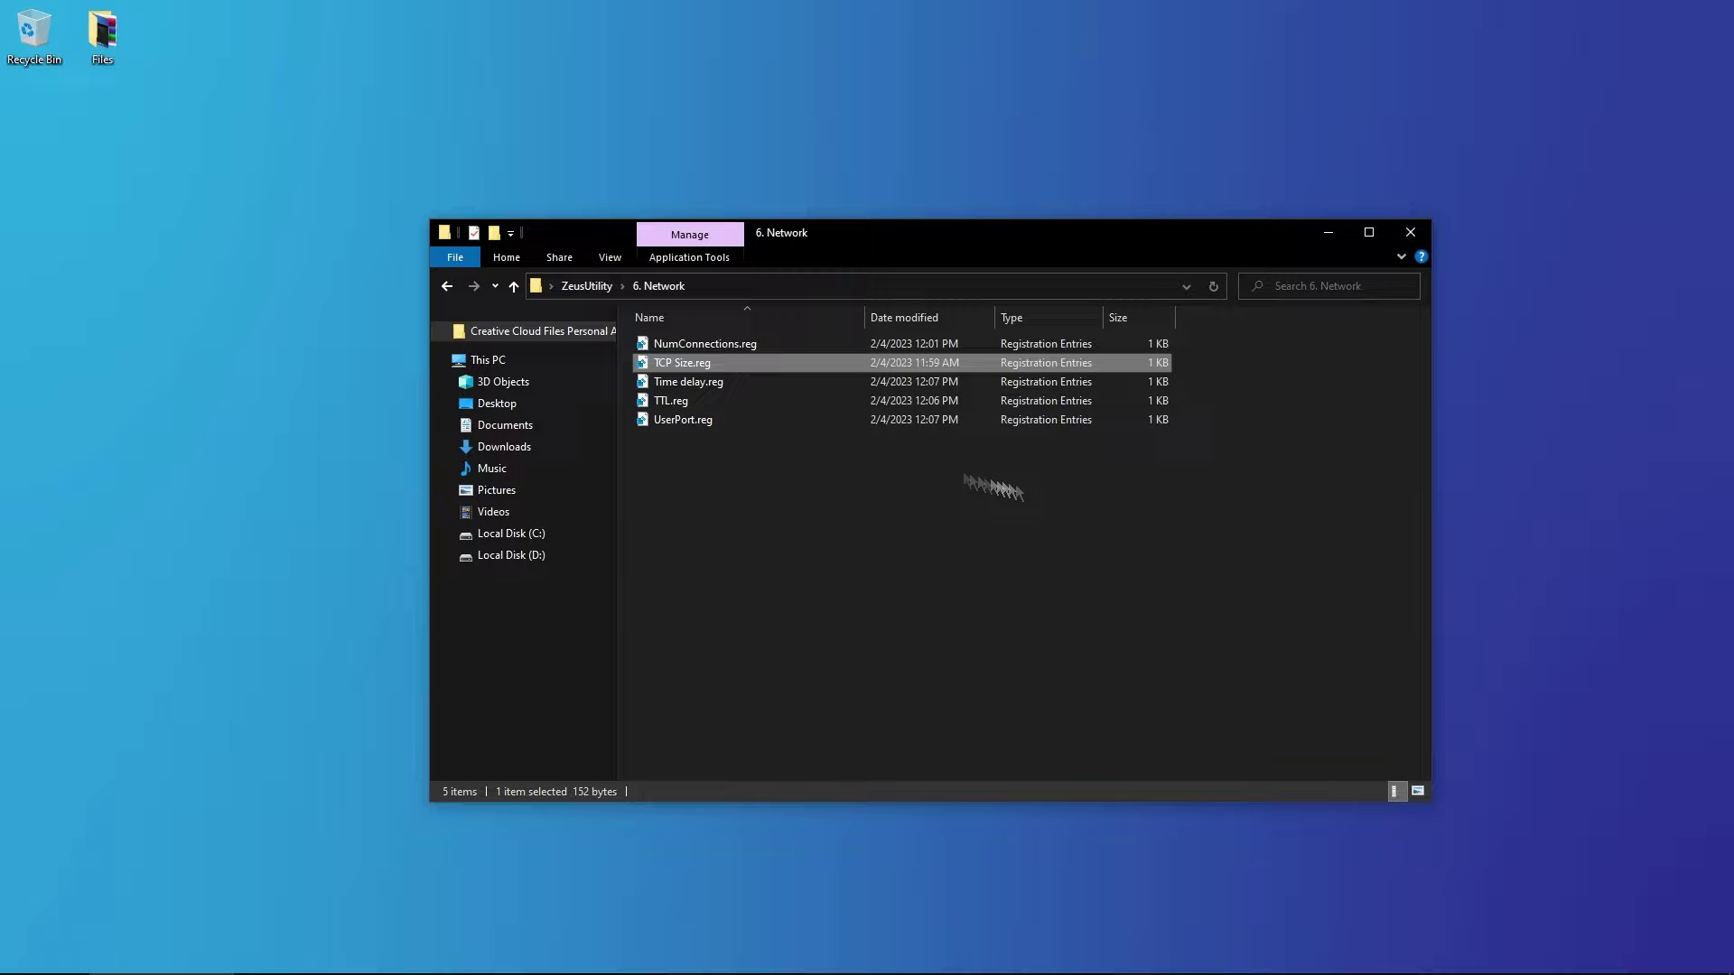
double_click(705, 383)
left_click(1001, 522)
left_click(1072, 496)
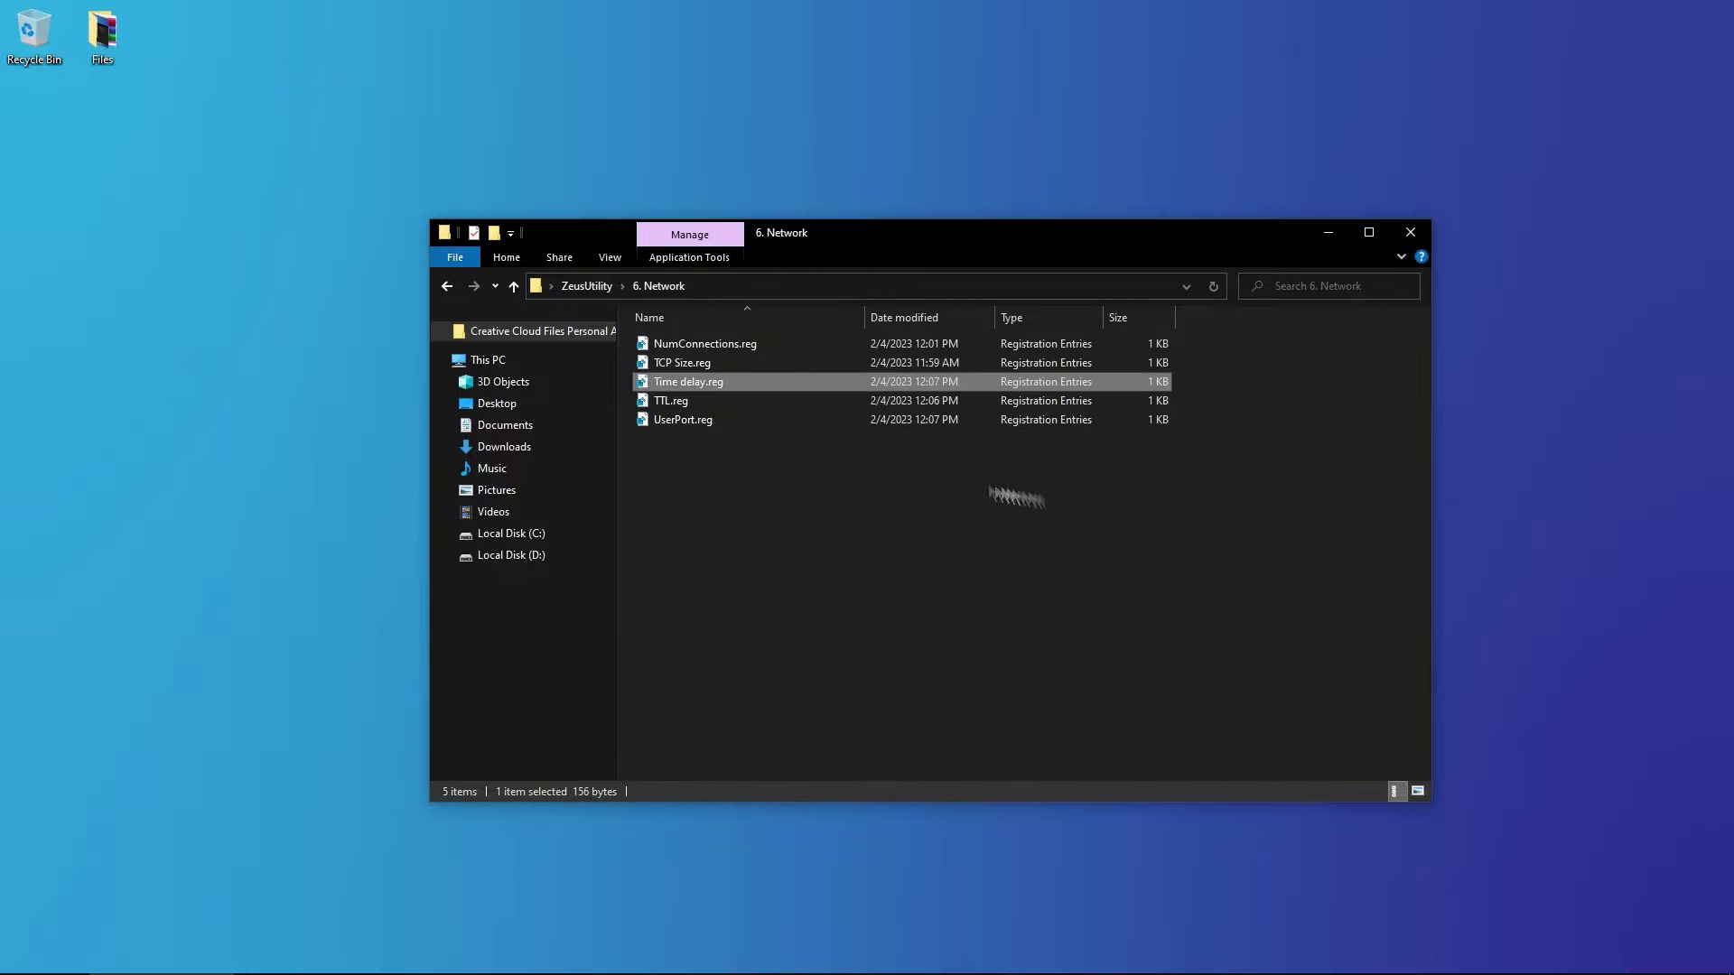
Step: Merge TTL.reg and UserPort.reg from the 6. Network folder into the registry
double_click(677, 400)
left_click(1000, 522)
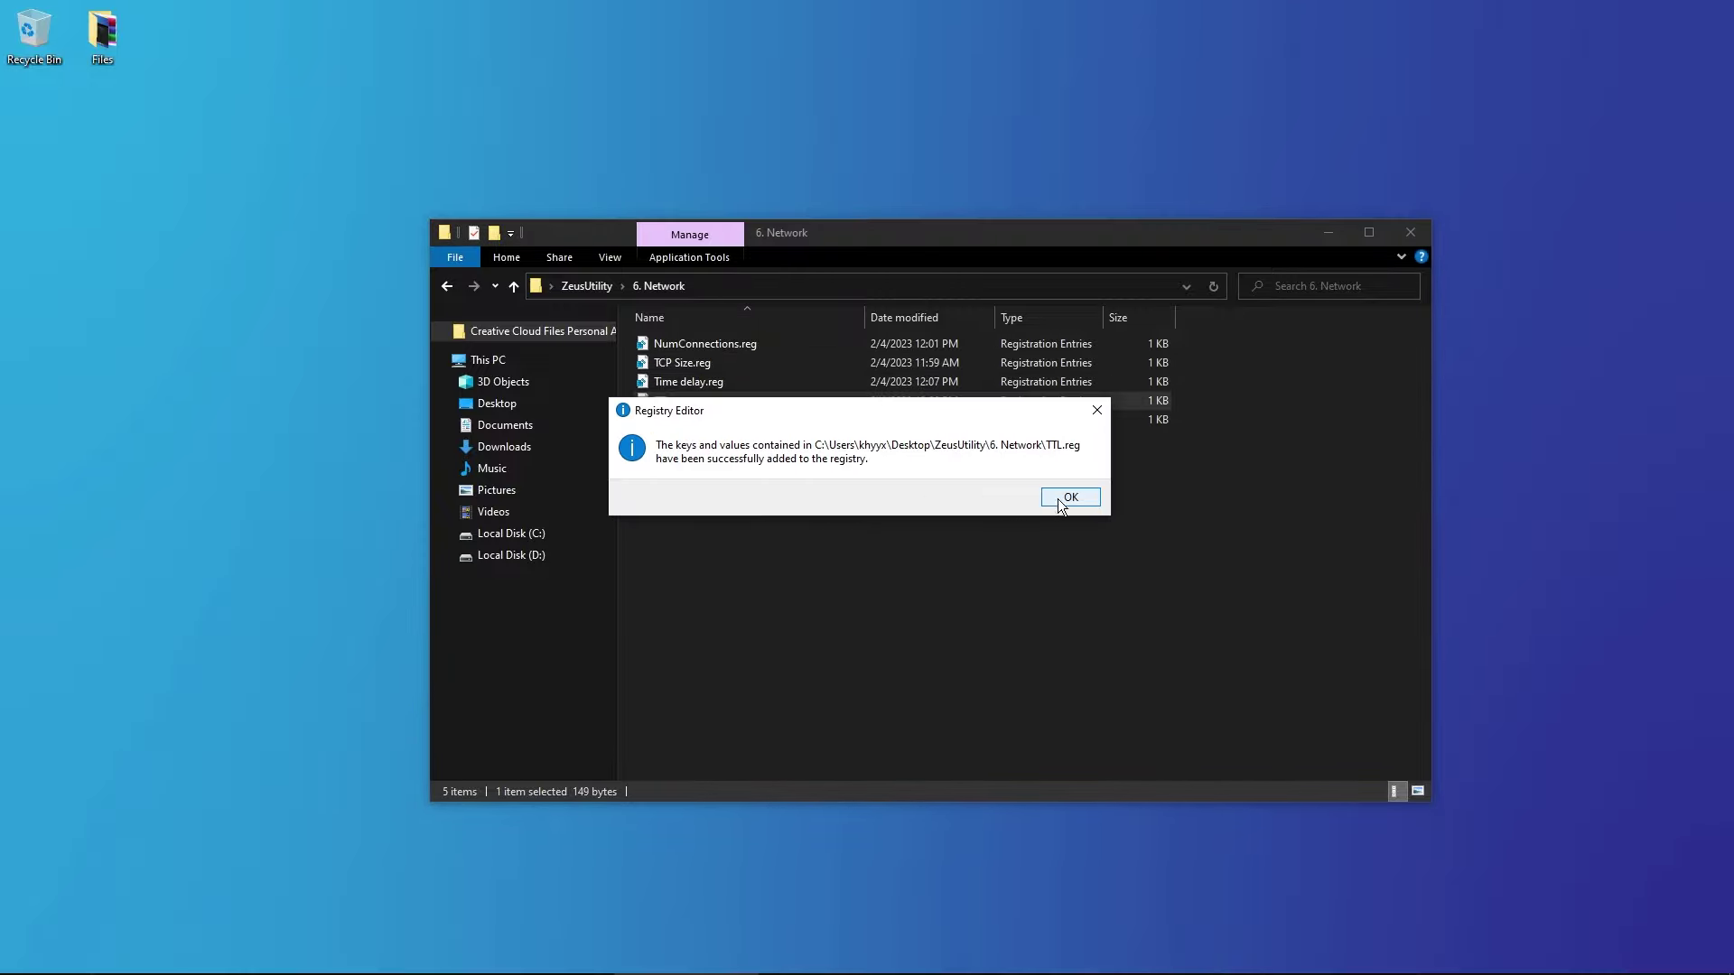
left_click(1062, 503)
double_click(714, 422)
left_click(987, 520)
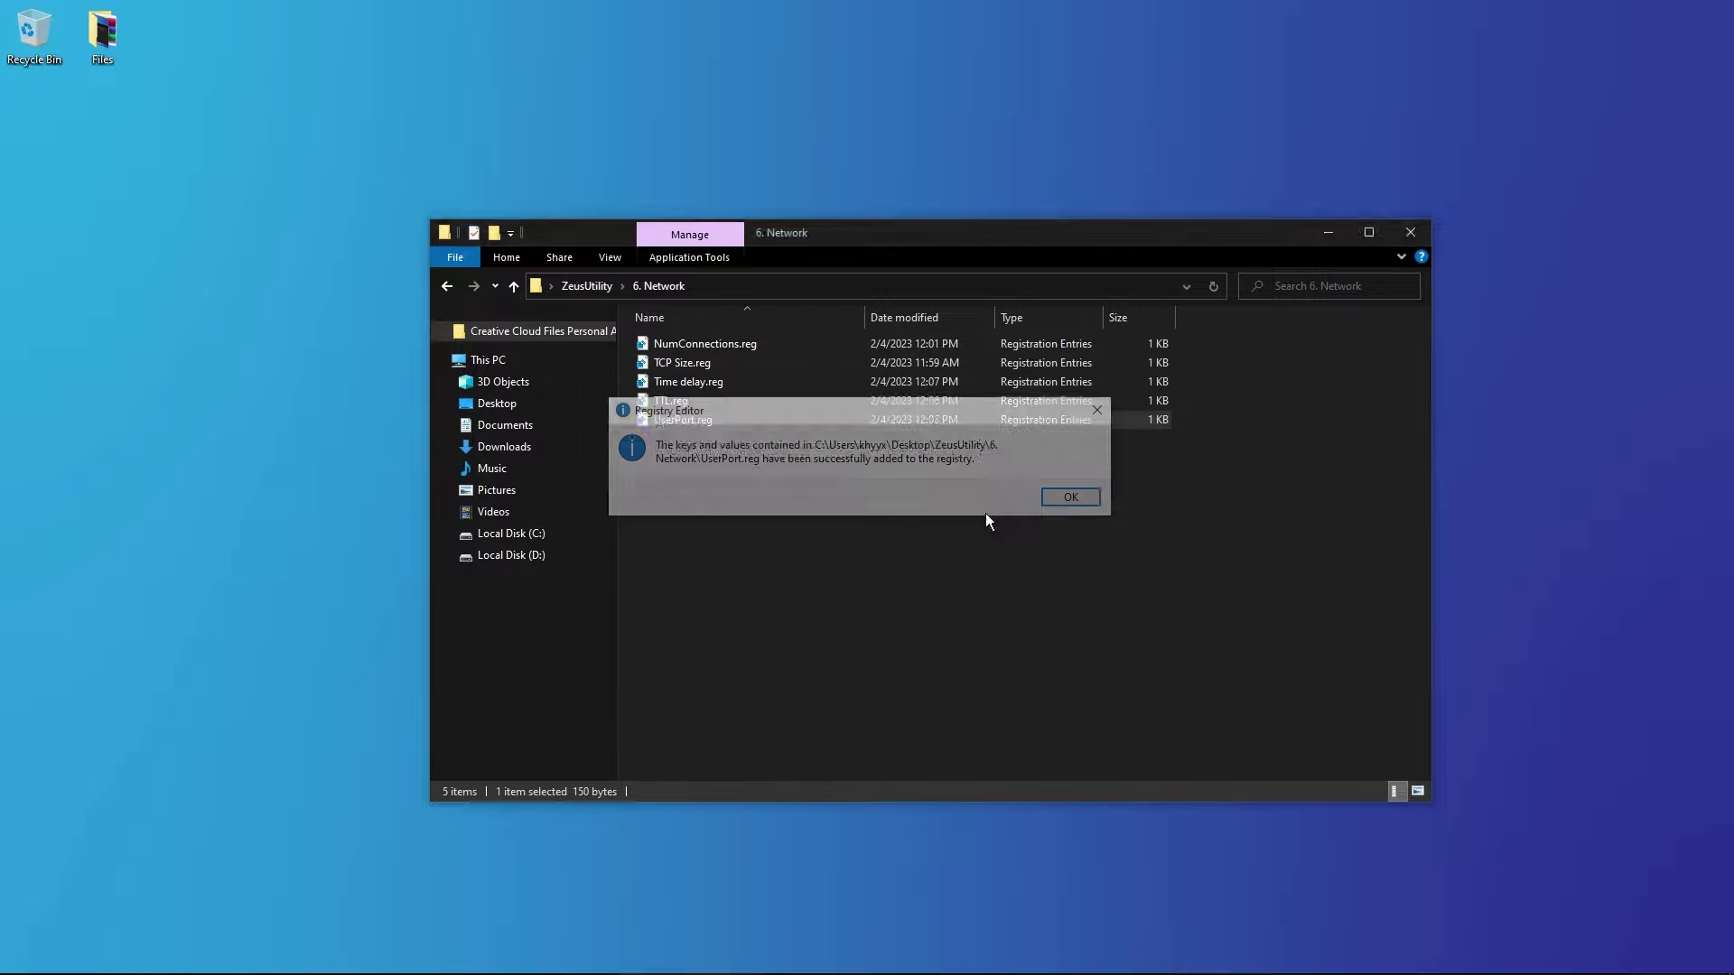
left_click(1070, 497)
Step: Open 1. Turn Gamebar Off from the Windows Settings Tweaks folder, review the gaming settings and toggle Game Mode
left_click(447, 286)
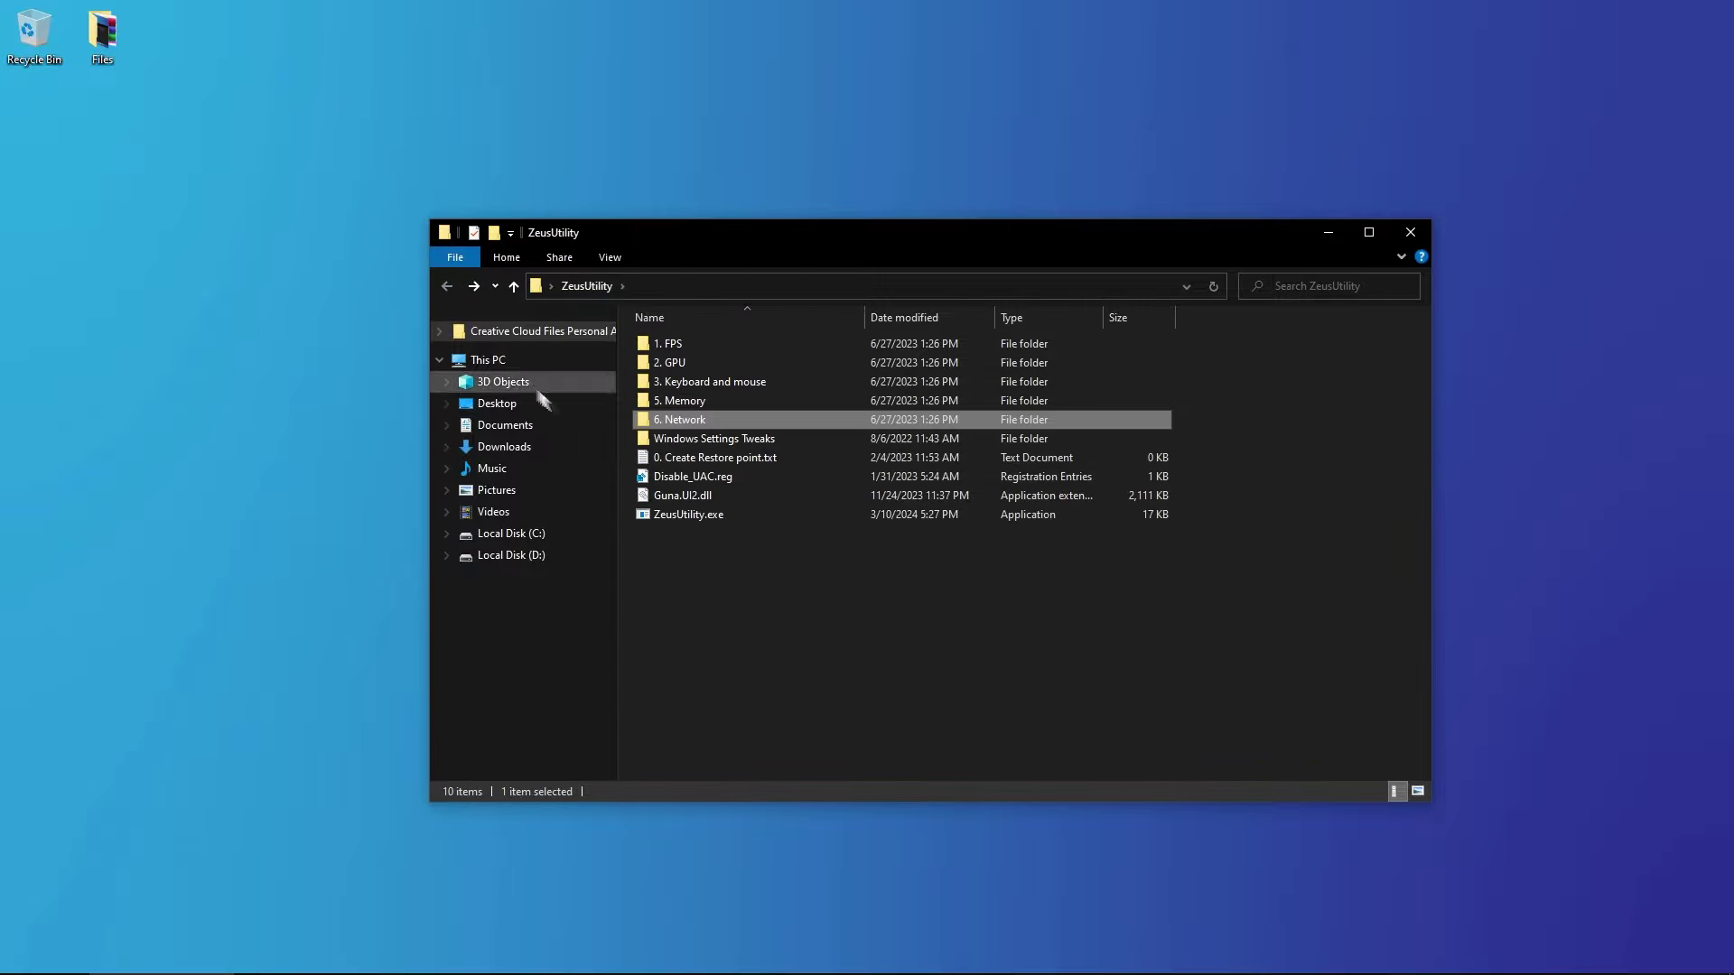
double_click(690, 440)
double_click(680, 343)
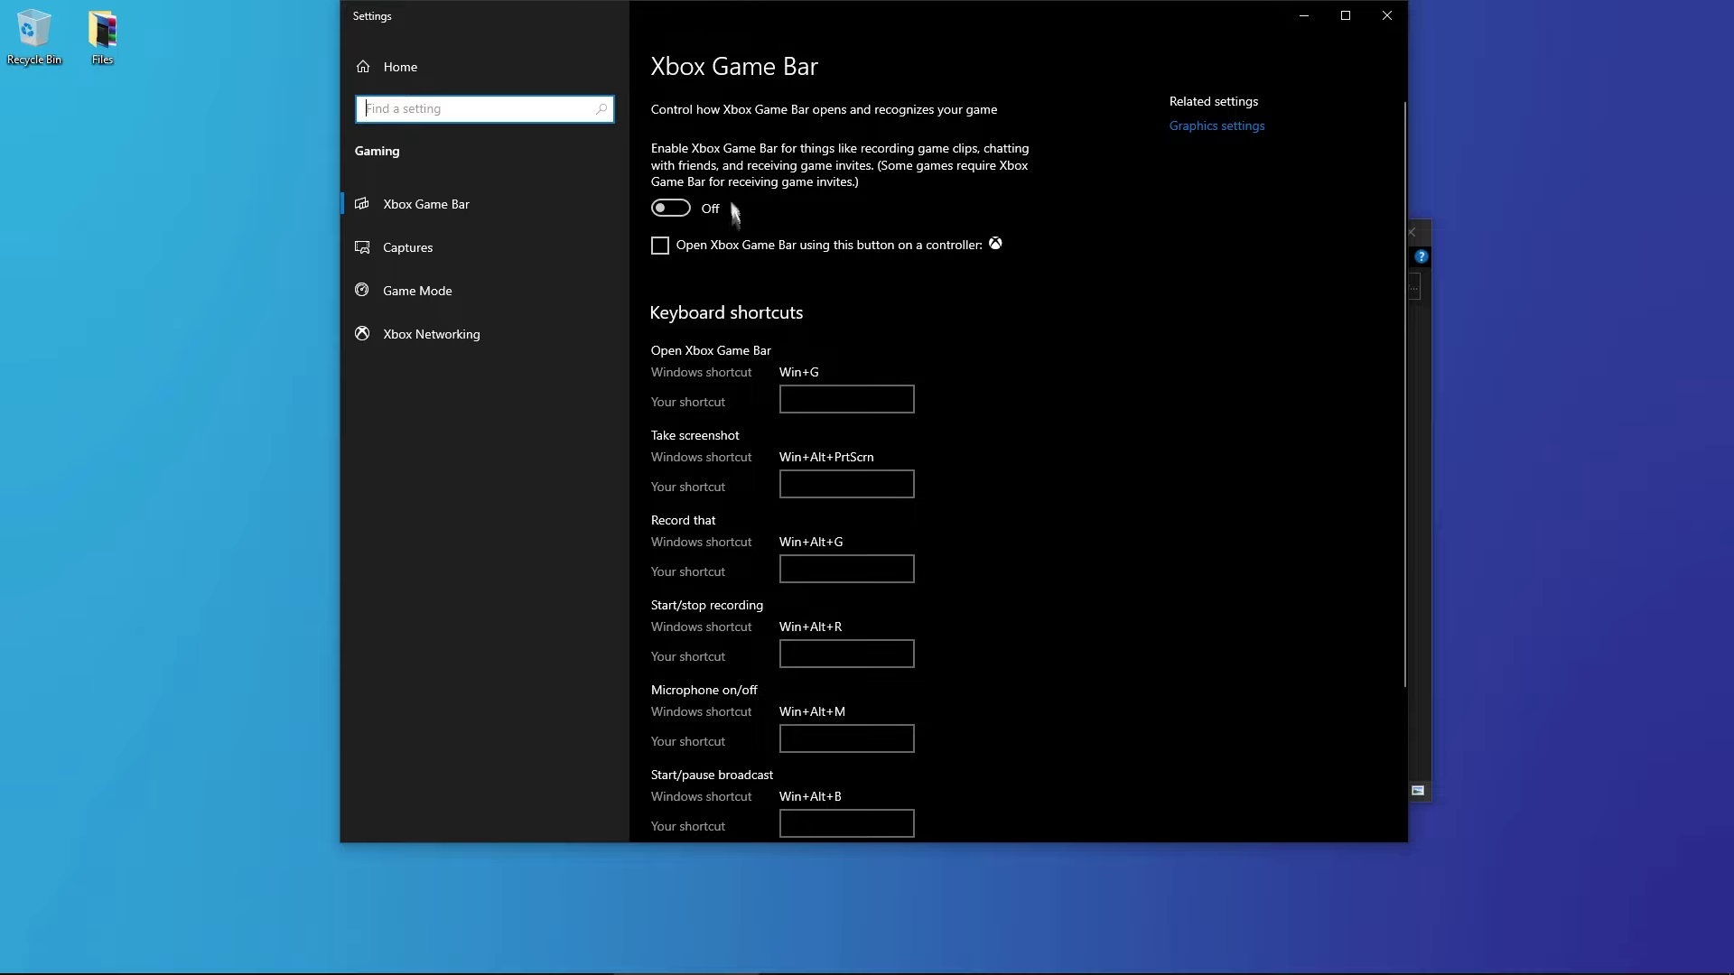
left_click(533, 248)
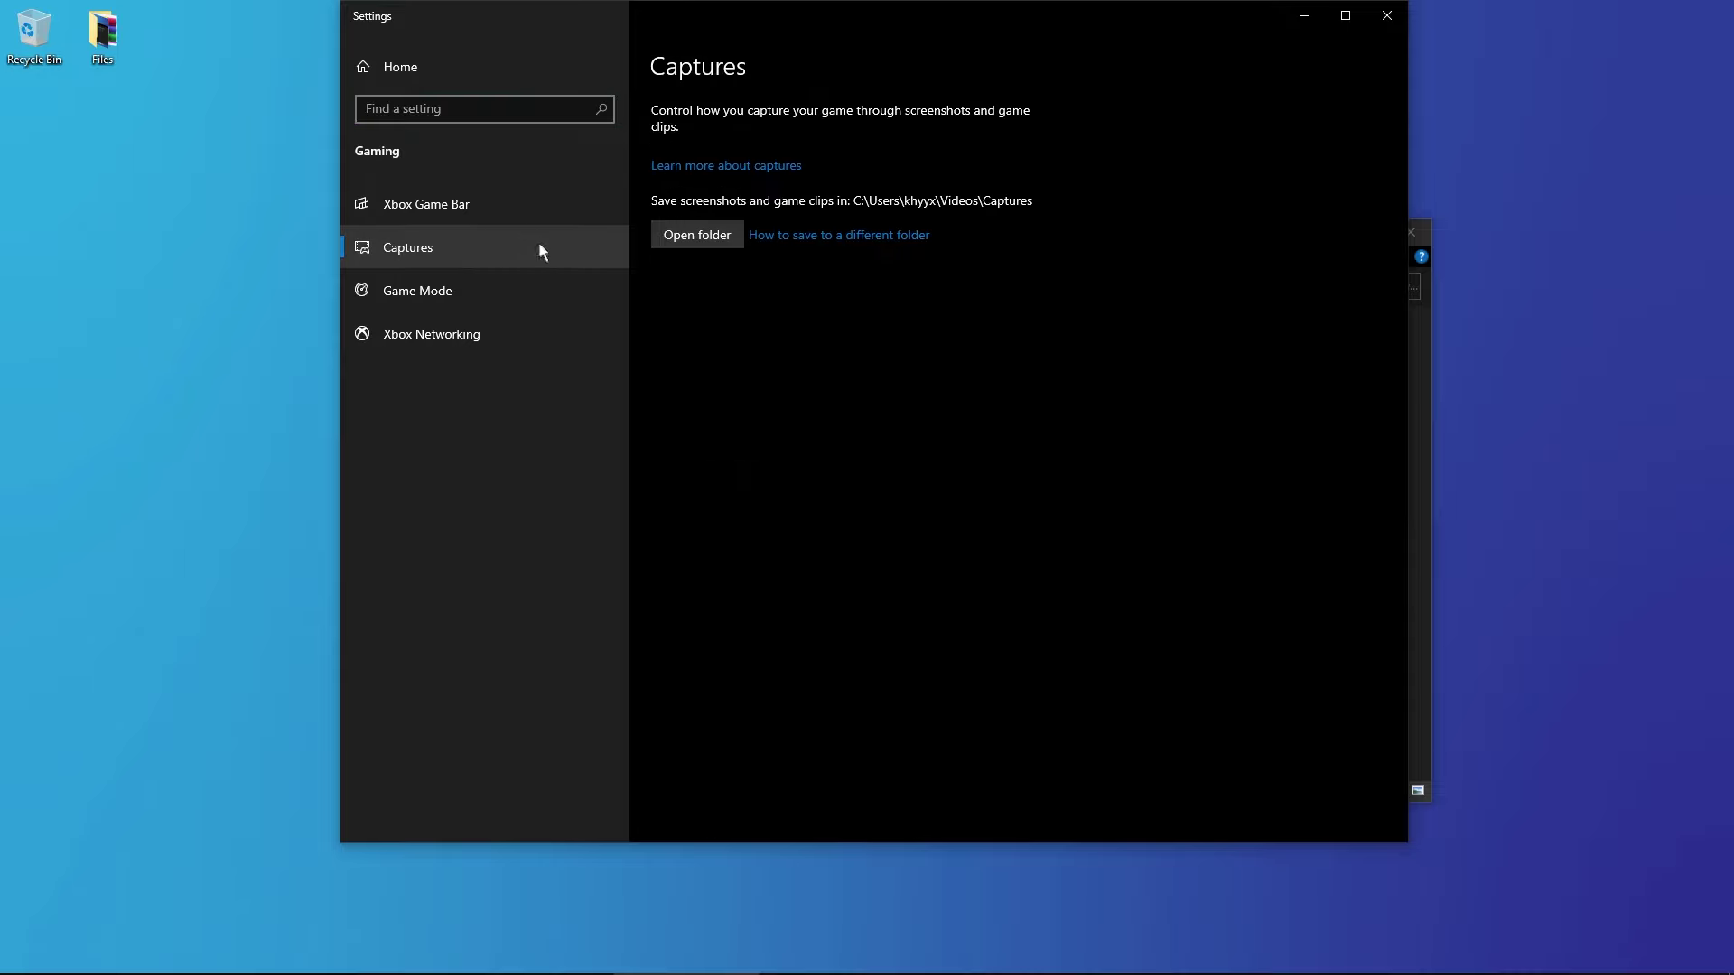
left_click(456, 296)
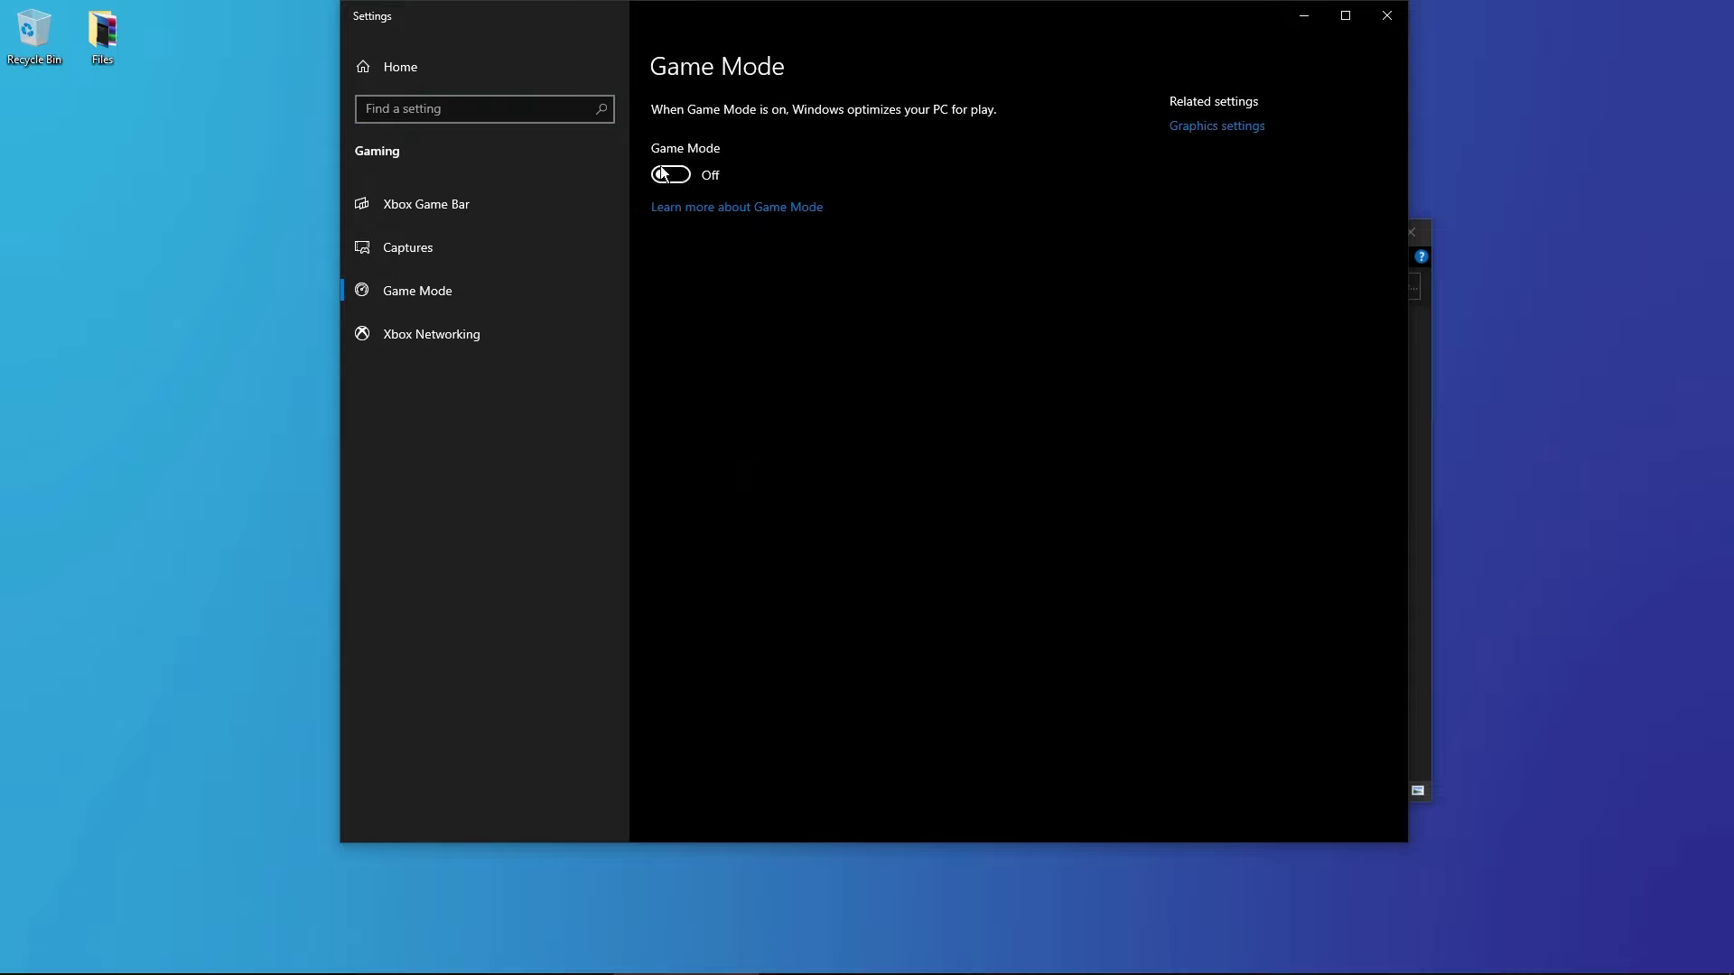
left_click(662, 174)
left_click(1387, 16)
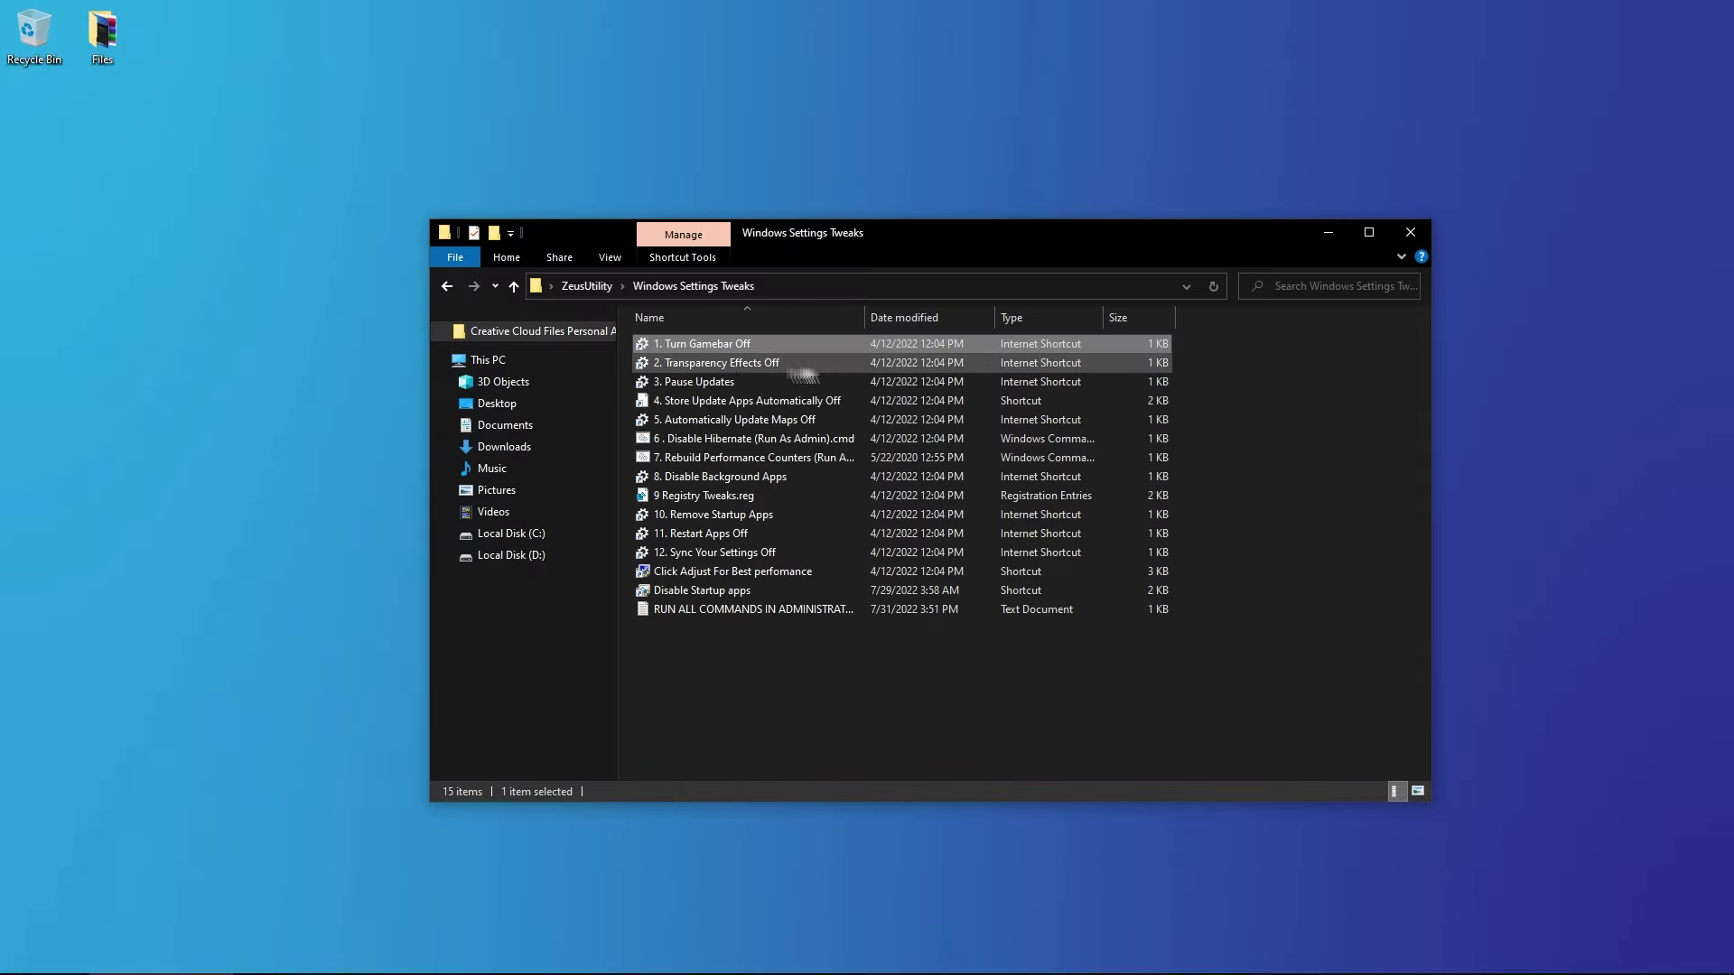
Step: Check the transparency effects and Windows Update pause settings through the 2. Transparency Effects Off and 3. Pause Updates shortcuts
double_click(735, 362)
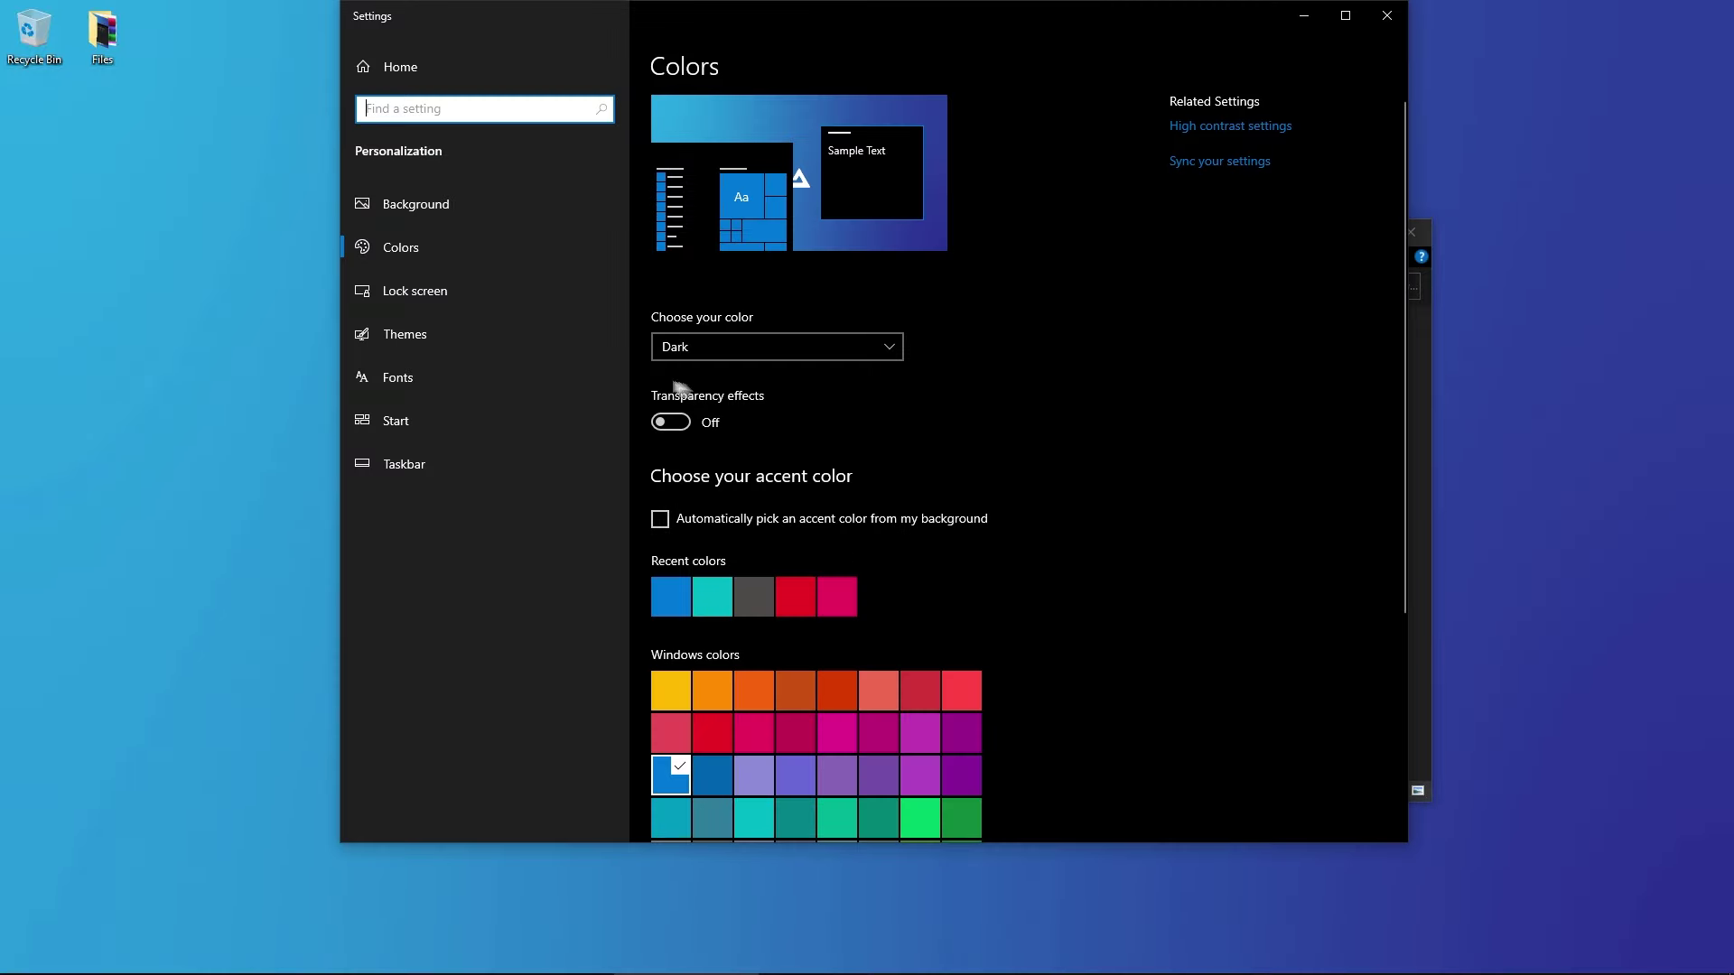
left_click(1387, 15)
double_click(696, 361)
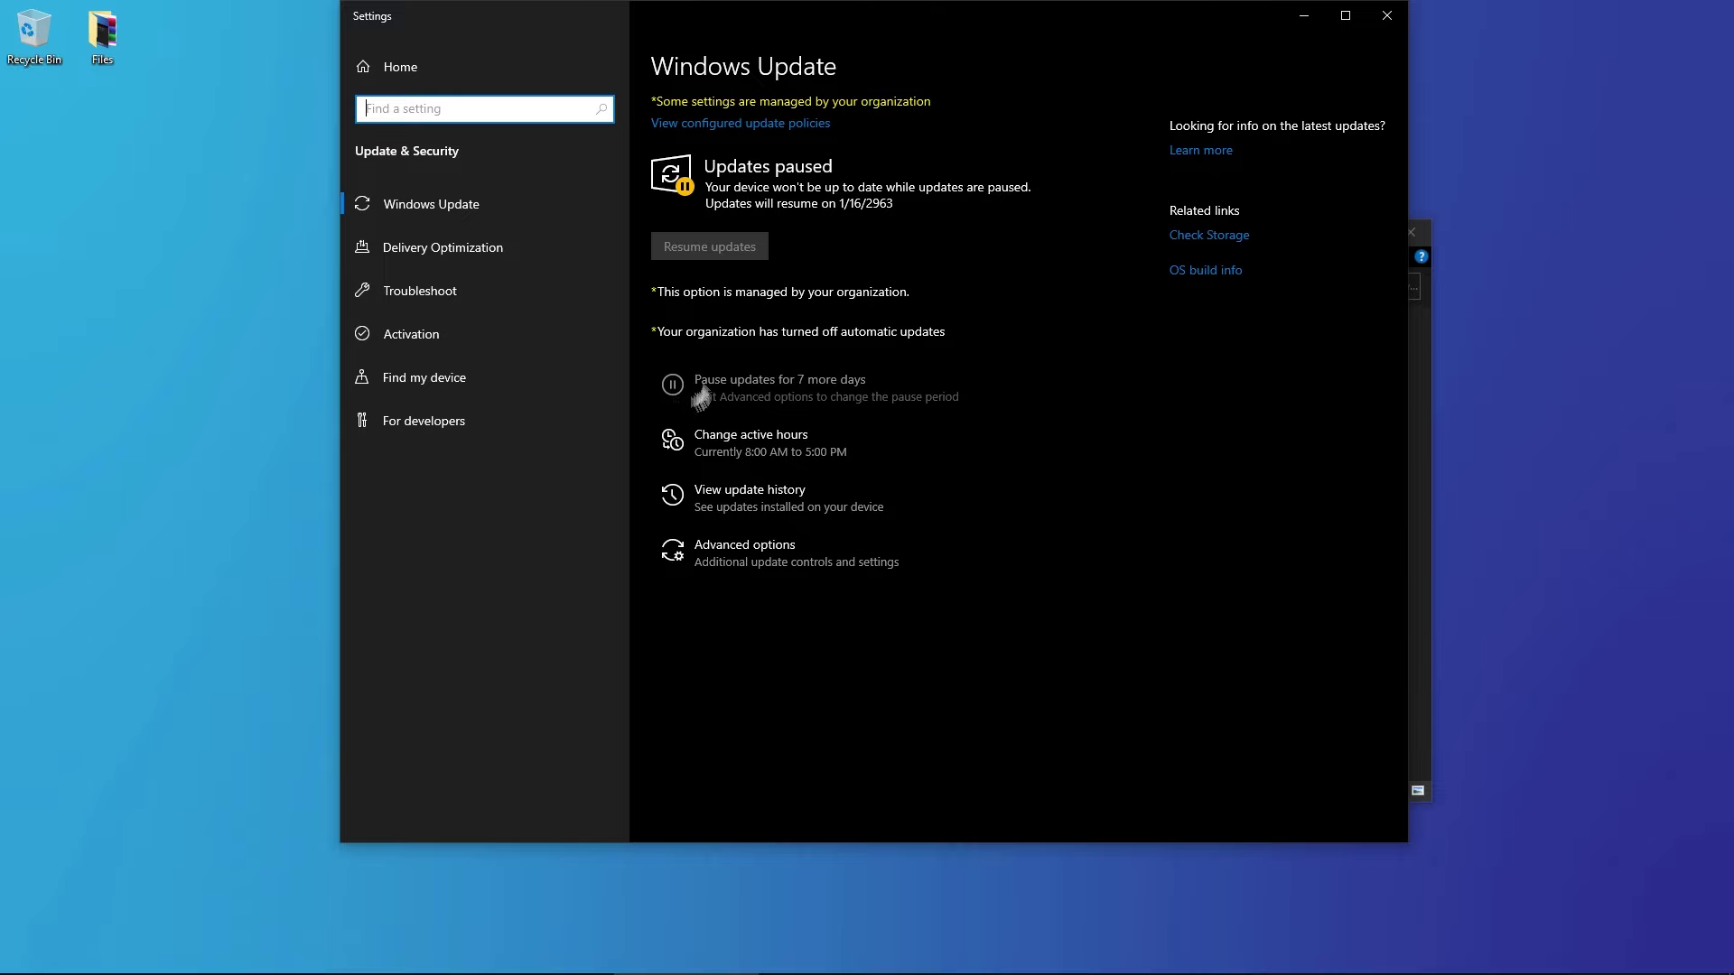
left_click(1387, 15)
Step: Open the 5. Automatically Update Maps Off shortcut to check its setting, then close Settings
left_click(760, 403)
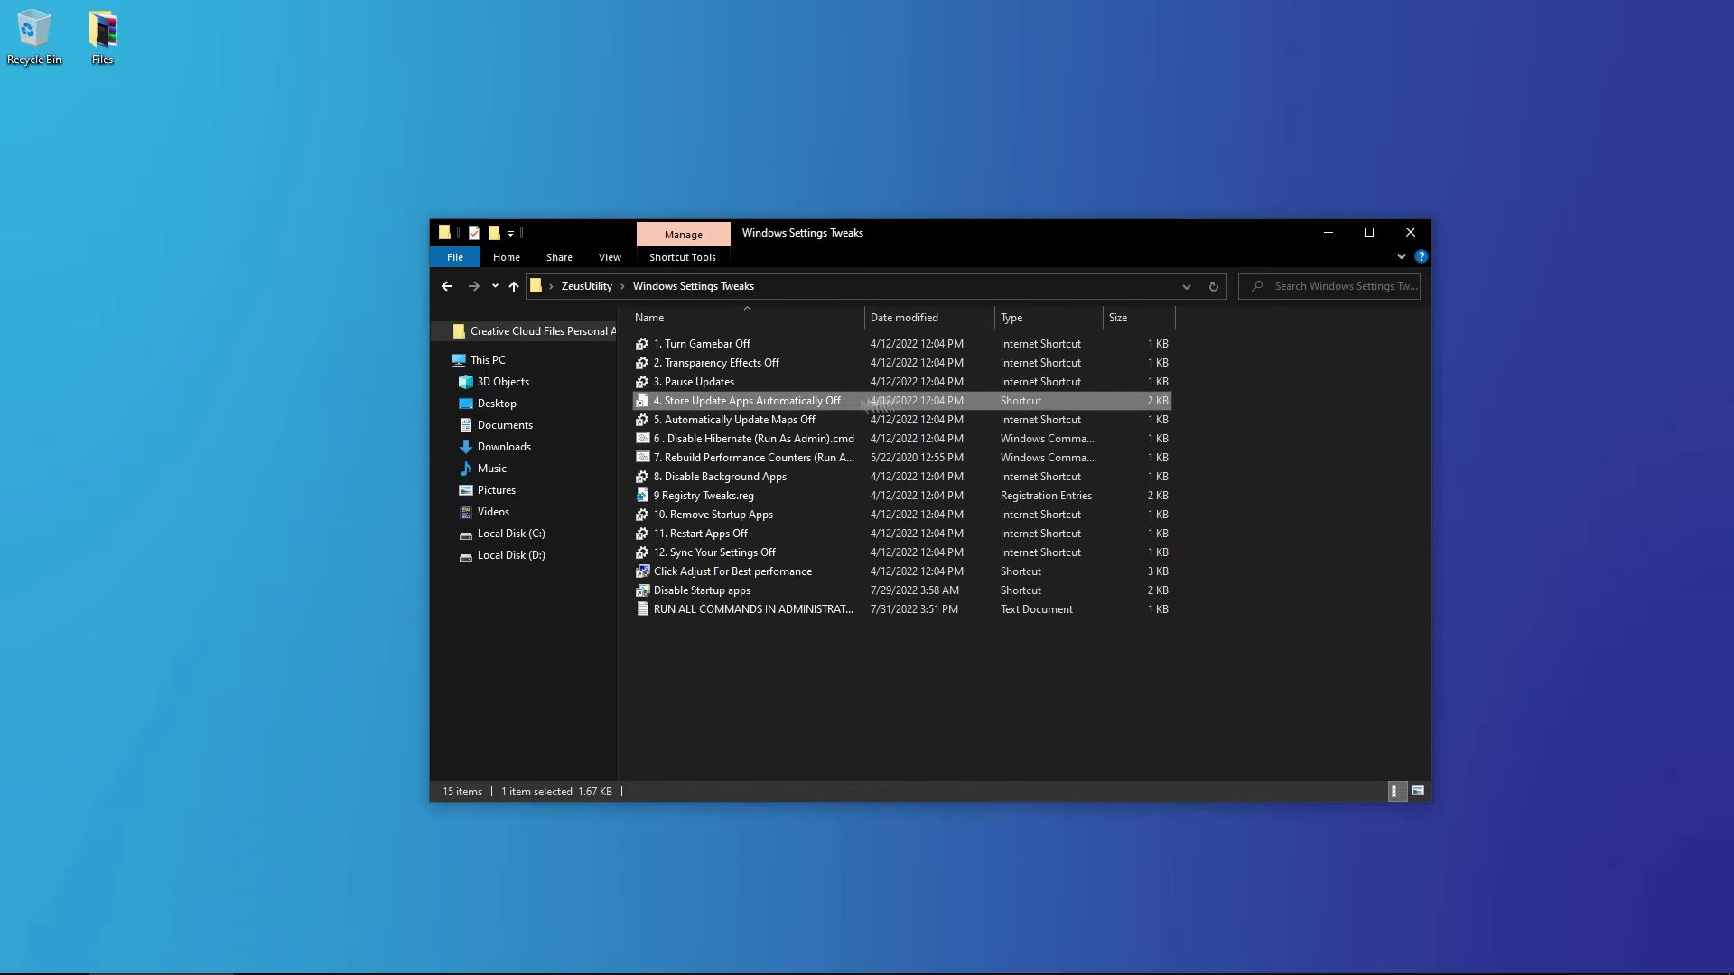
double_click(717, 423)
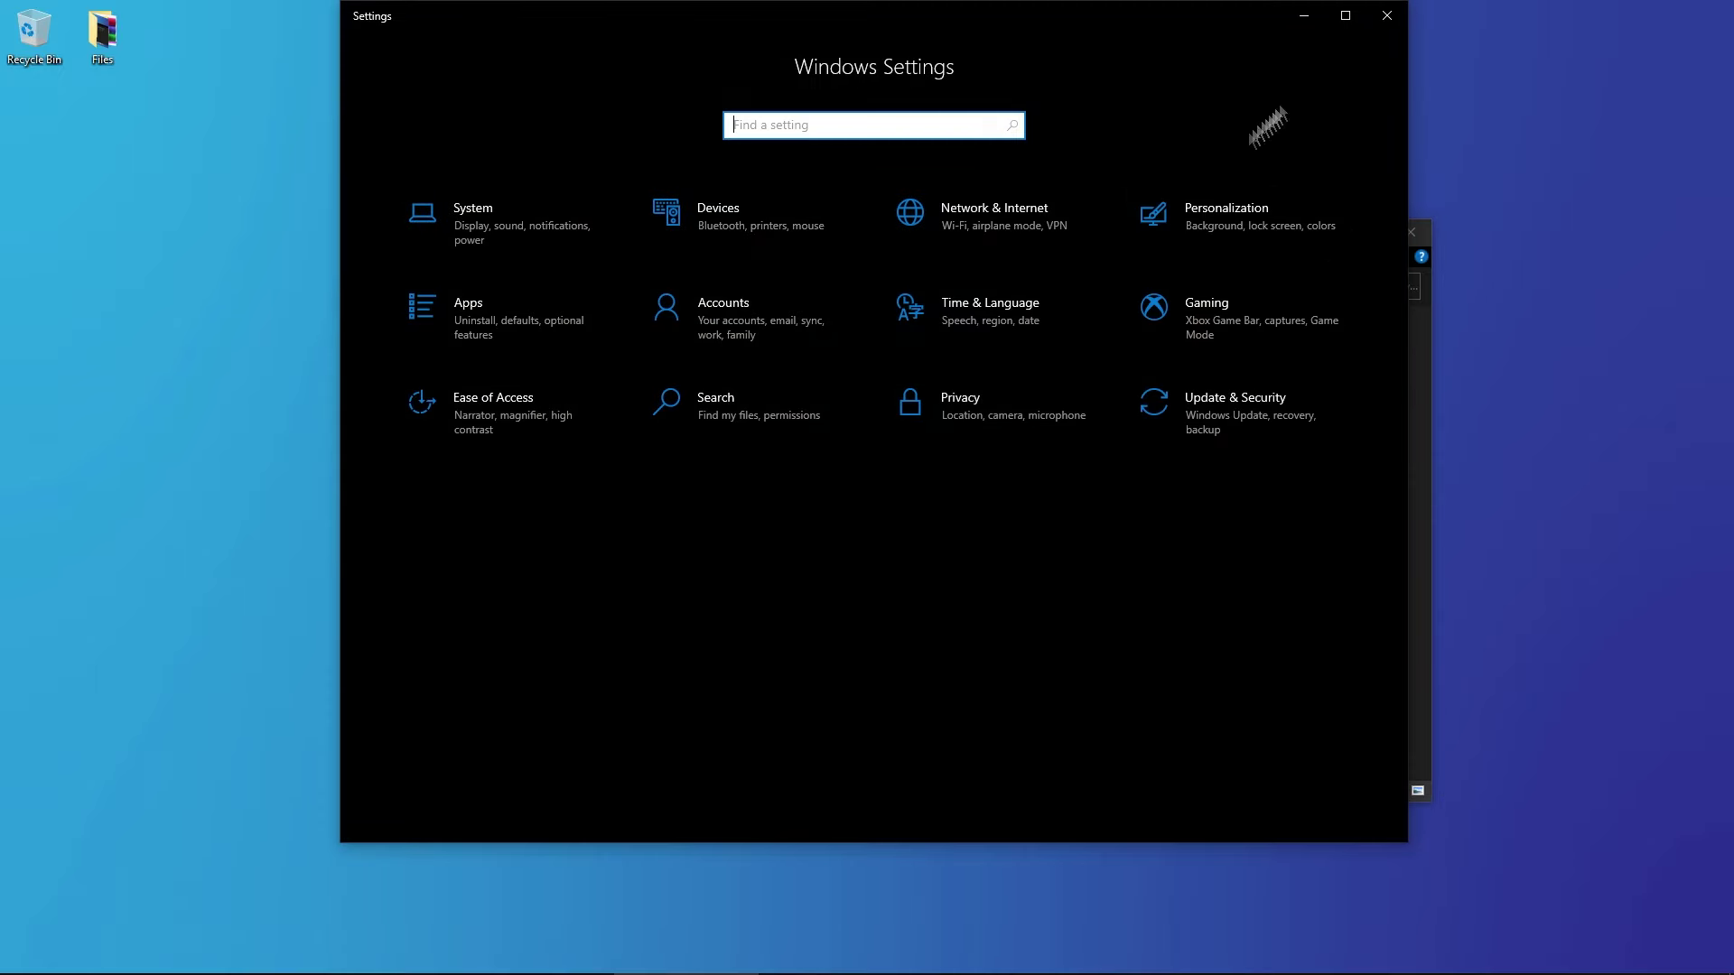
left_click(1387, 15)
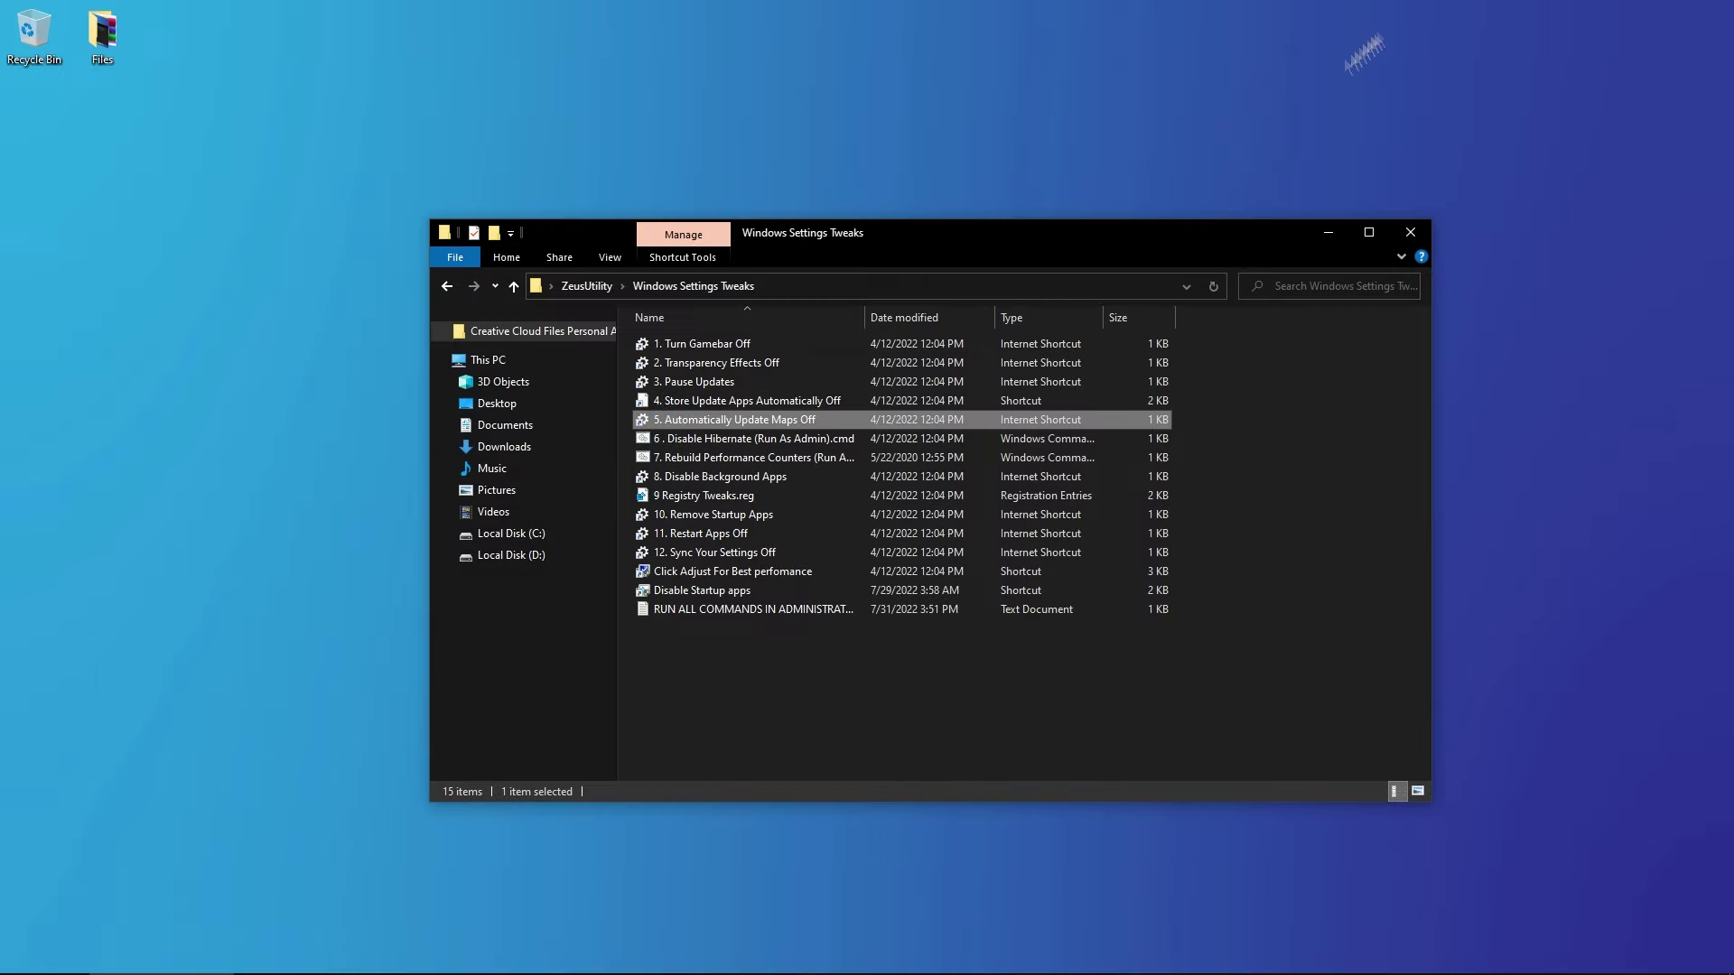
Step: Run the Disable Hibernate and Rebuild Performance Counters command scripts as administrator and let both finish
right_click(707, 441)
left_click(776, 514)
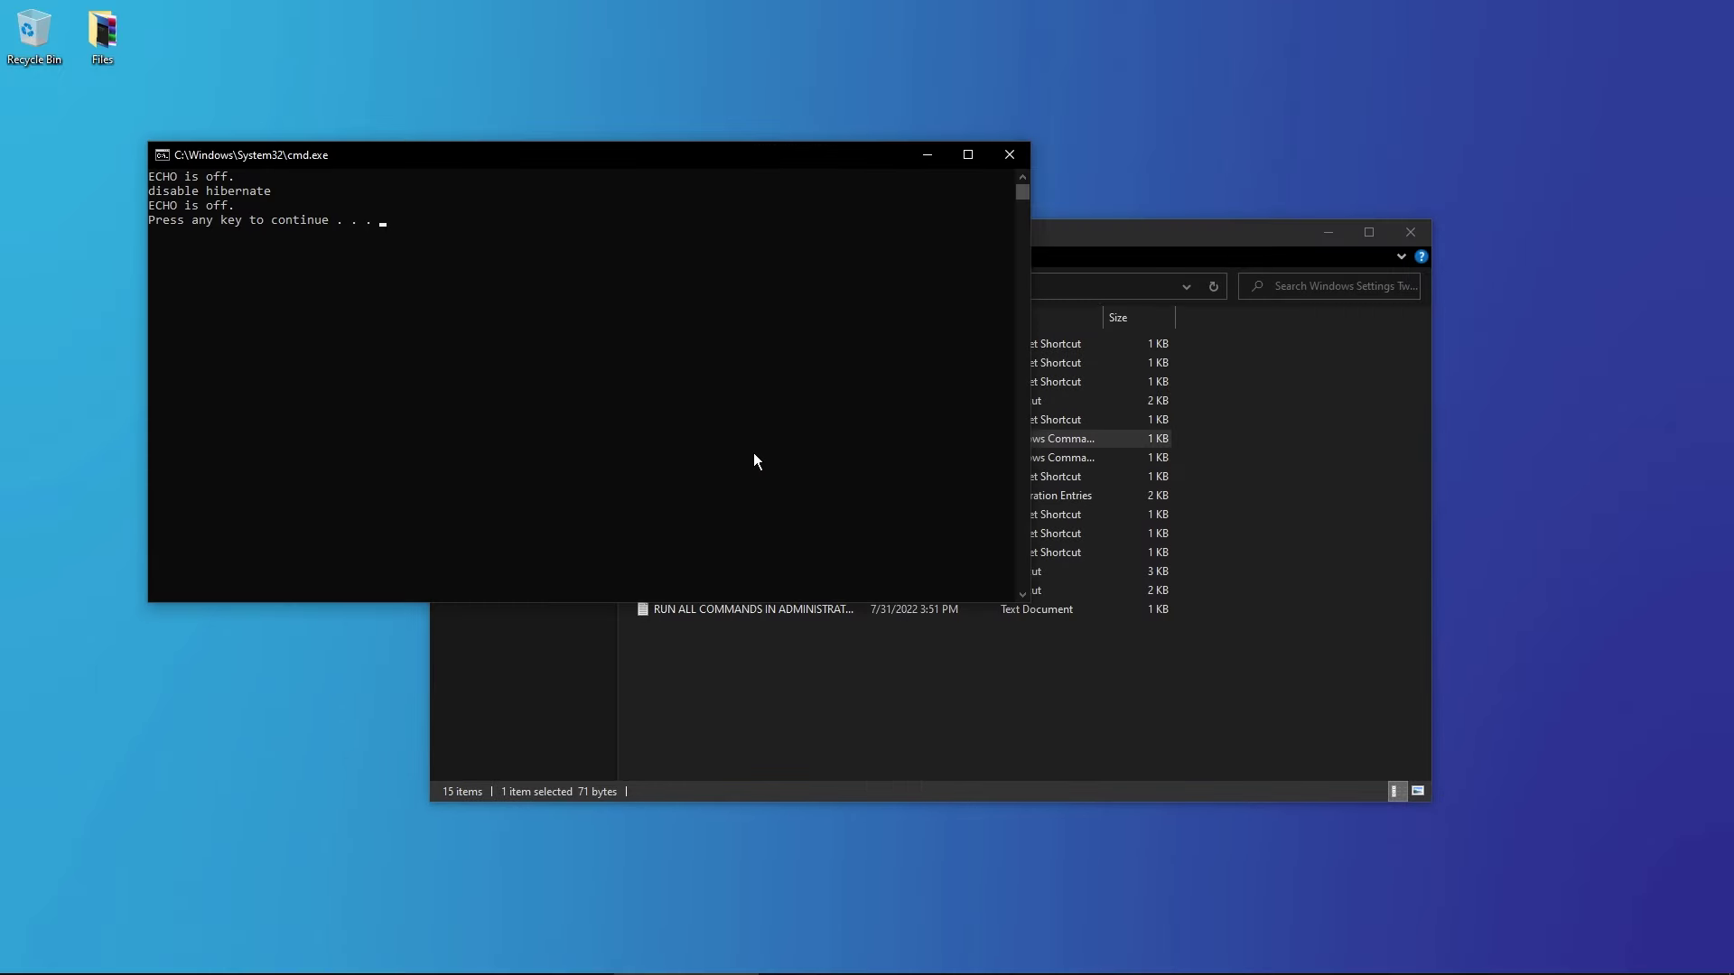
key("Return")
right_click(724, 458)
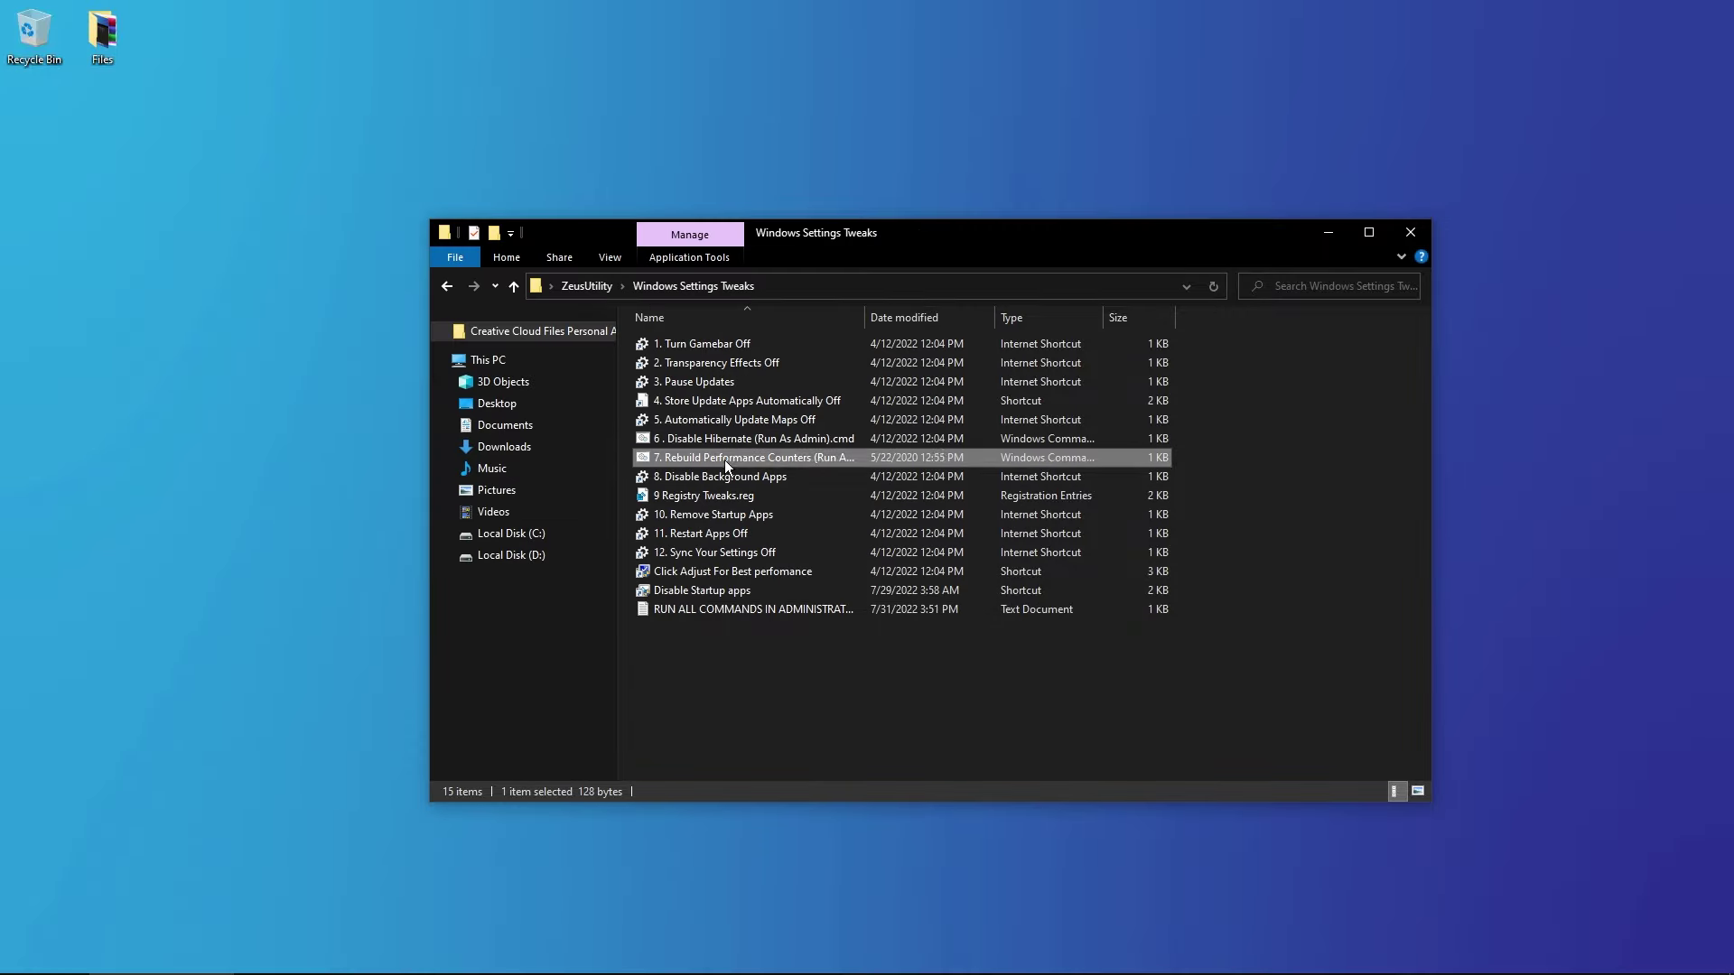
left_click(774, 533)
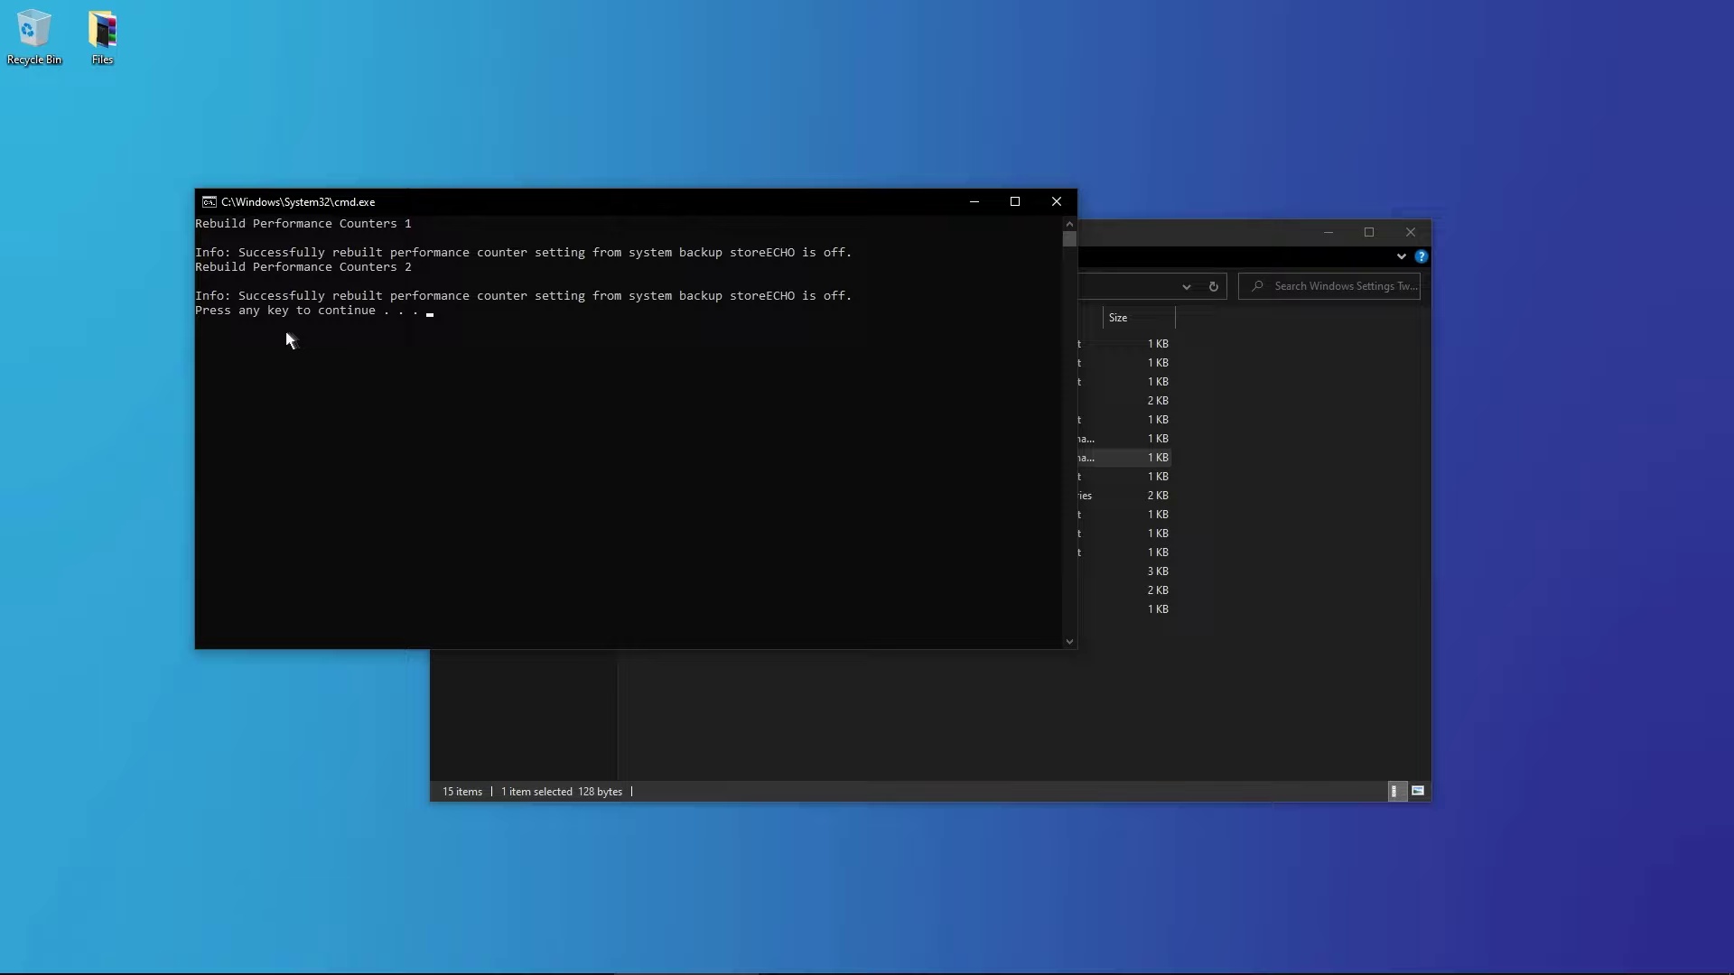
key("Return")
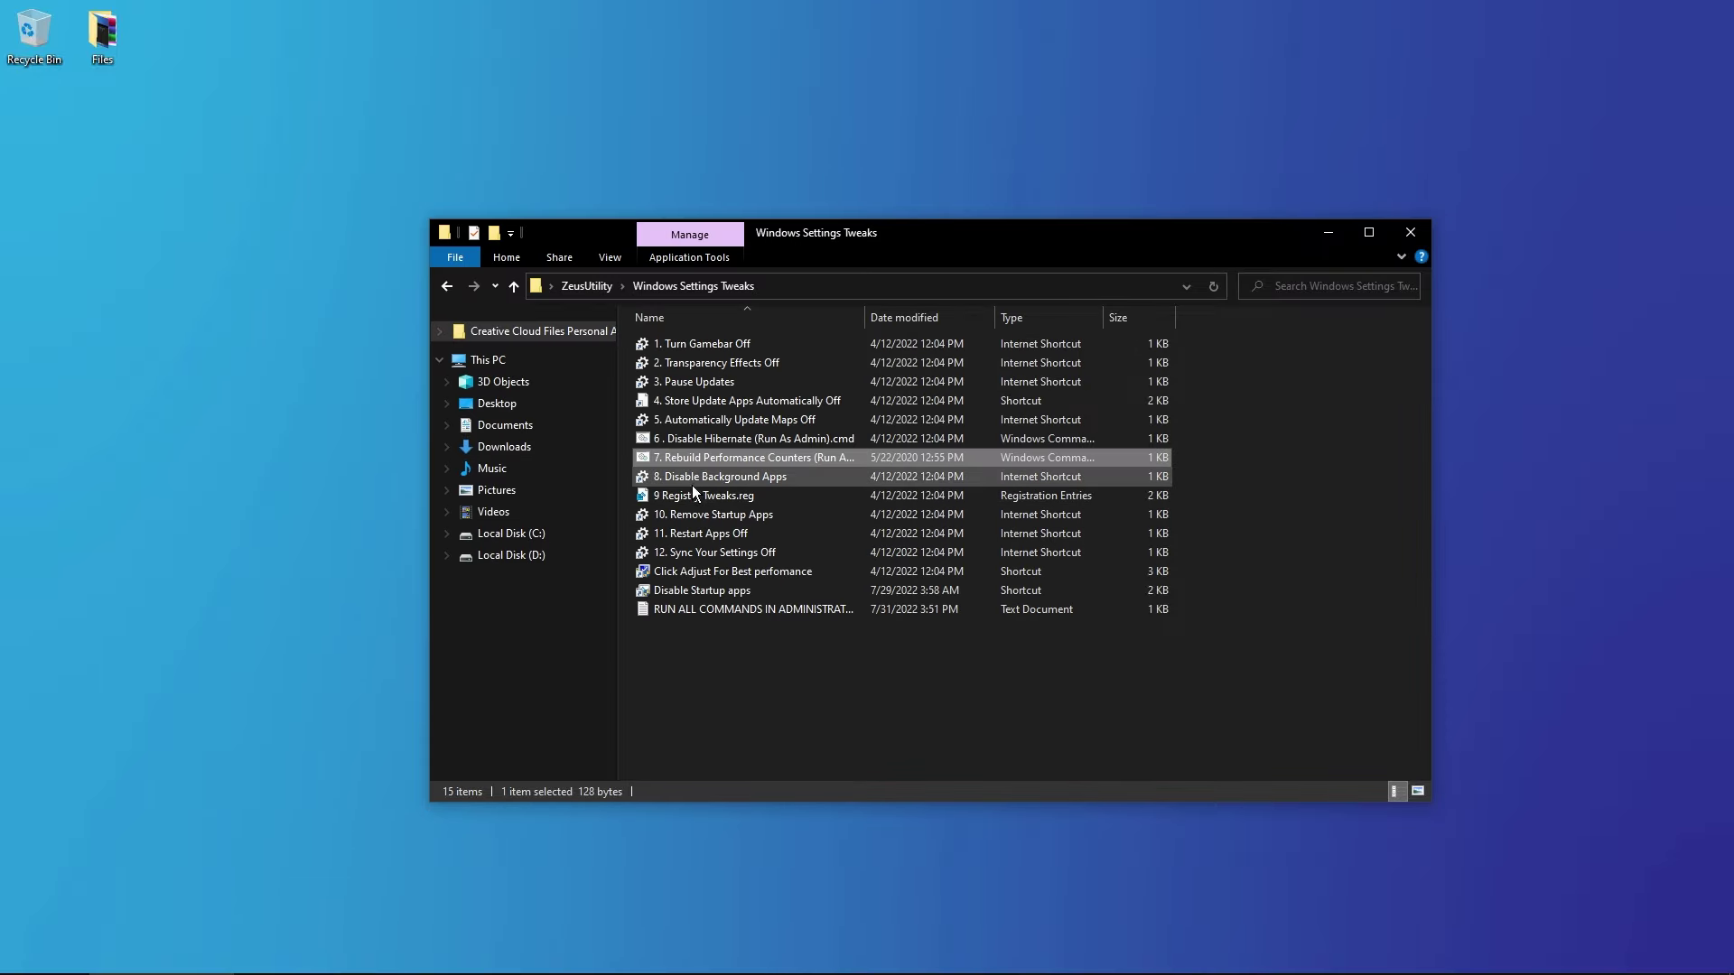
Step: Check the background apps setting through 8. Disable Background Apps and merge 9 Registry Tweaks.reg into the registry
double_click(692, 482)
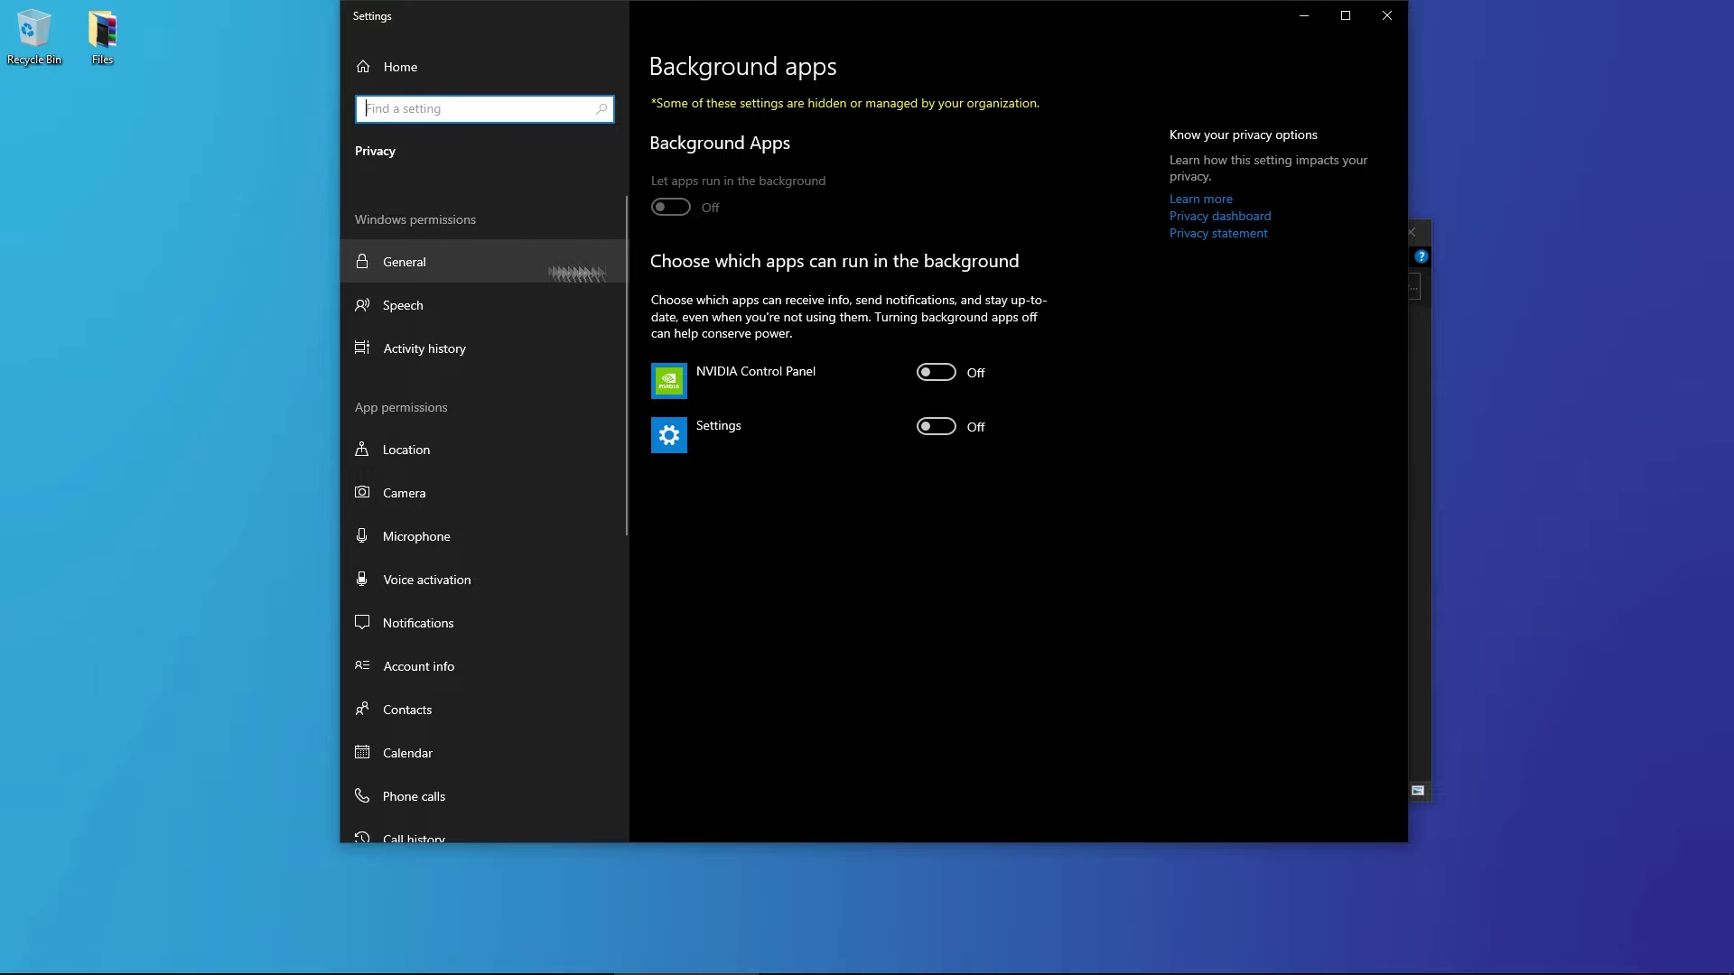
left_click(1386, 16)
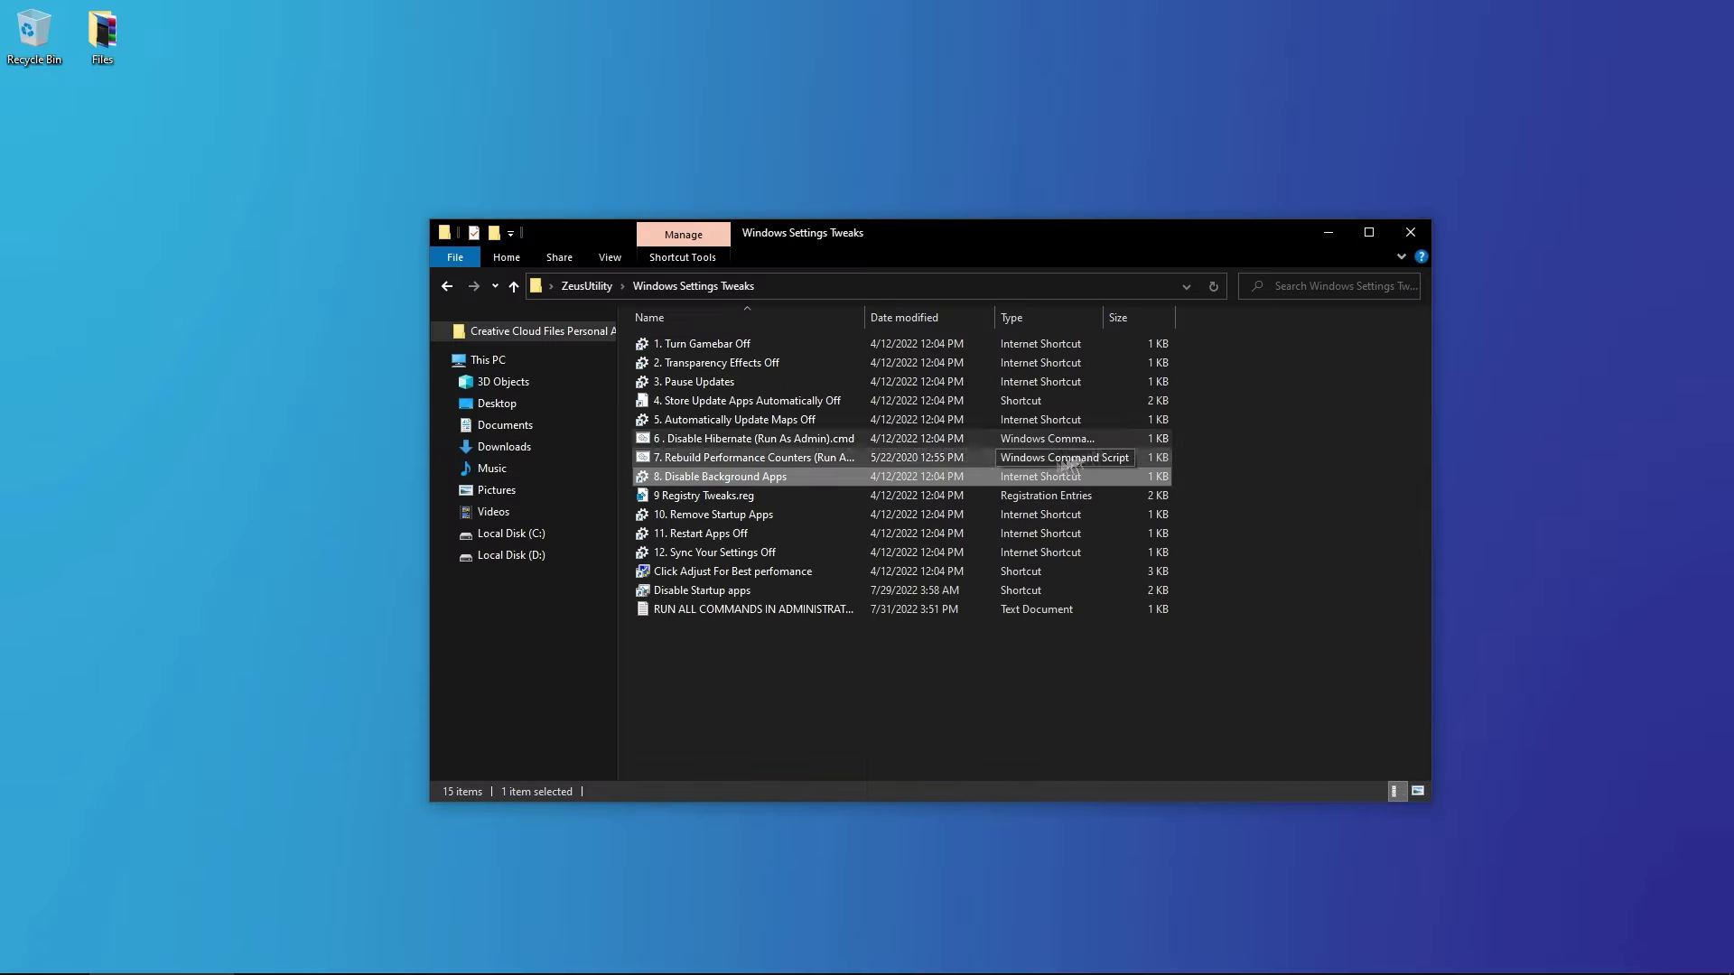
double_click(700, 498)
left_click(998, 519)
left_click(1069, 516)
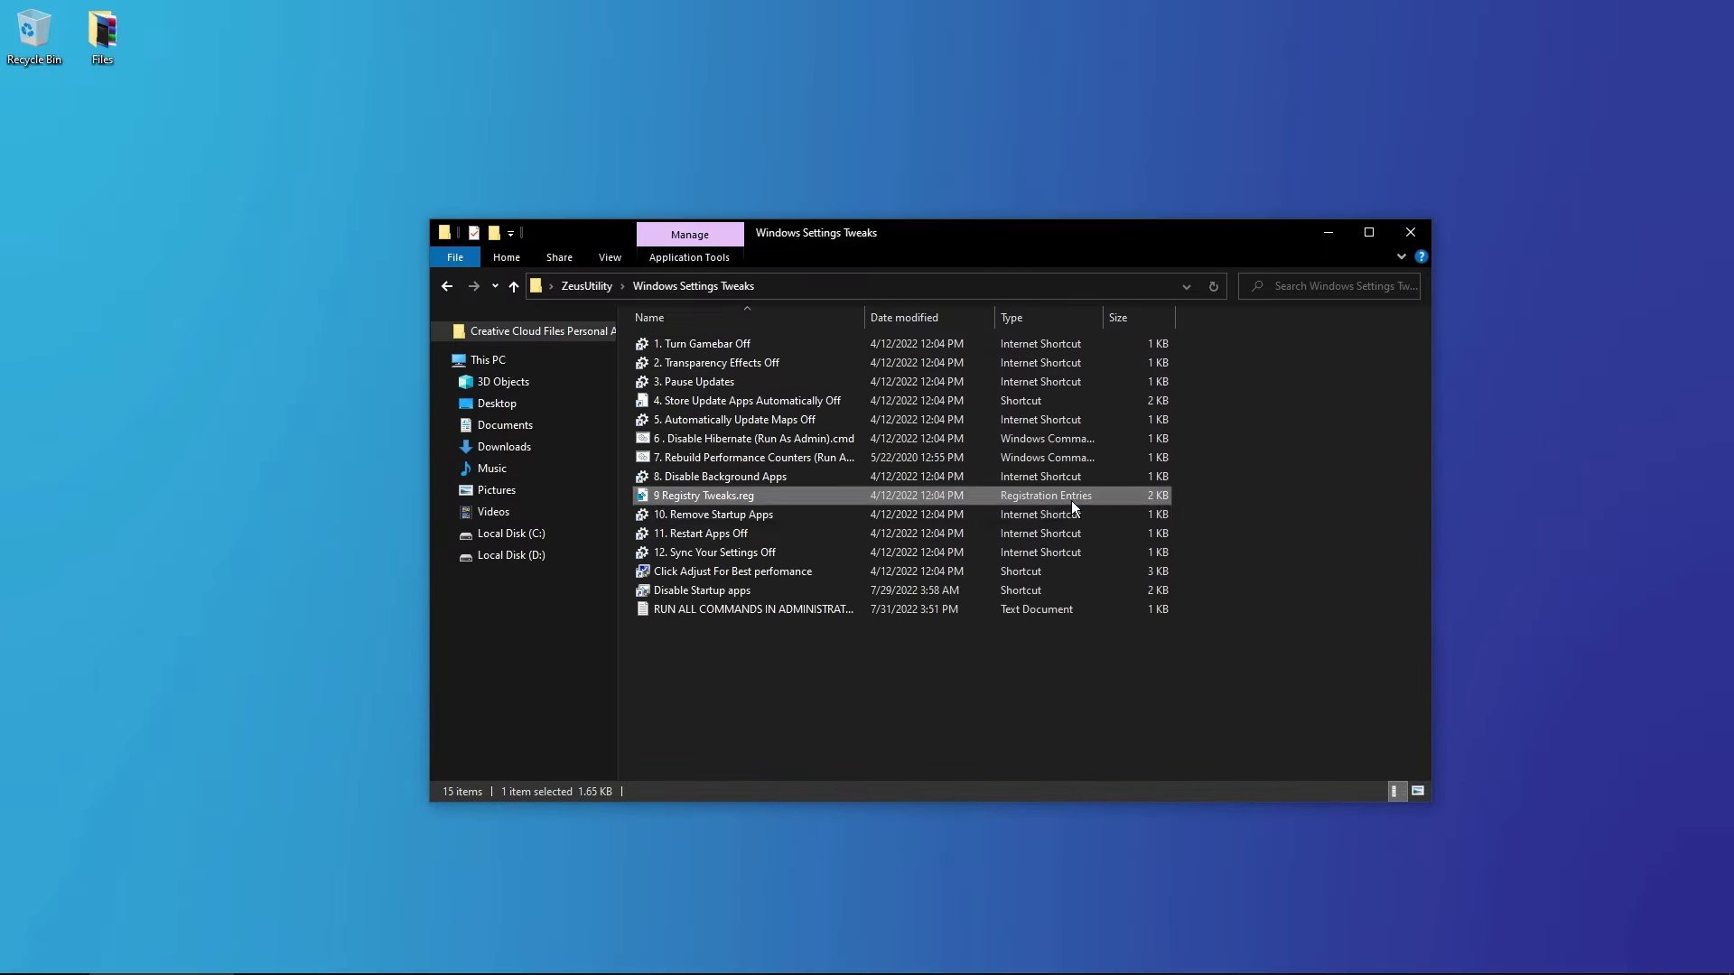
Step: Open 10. Remove Startup Apps and turn off Riot Client in the startup apps list
double_click(699, 516)
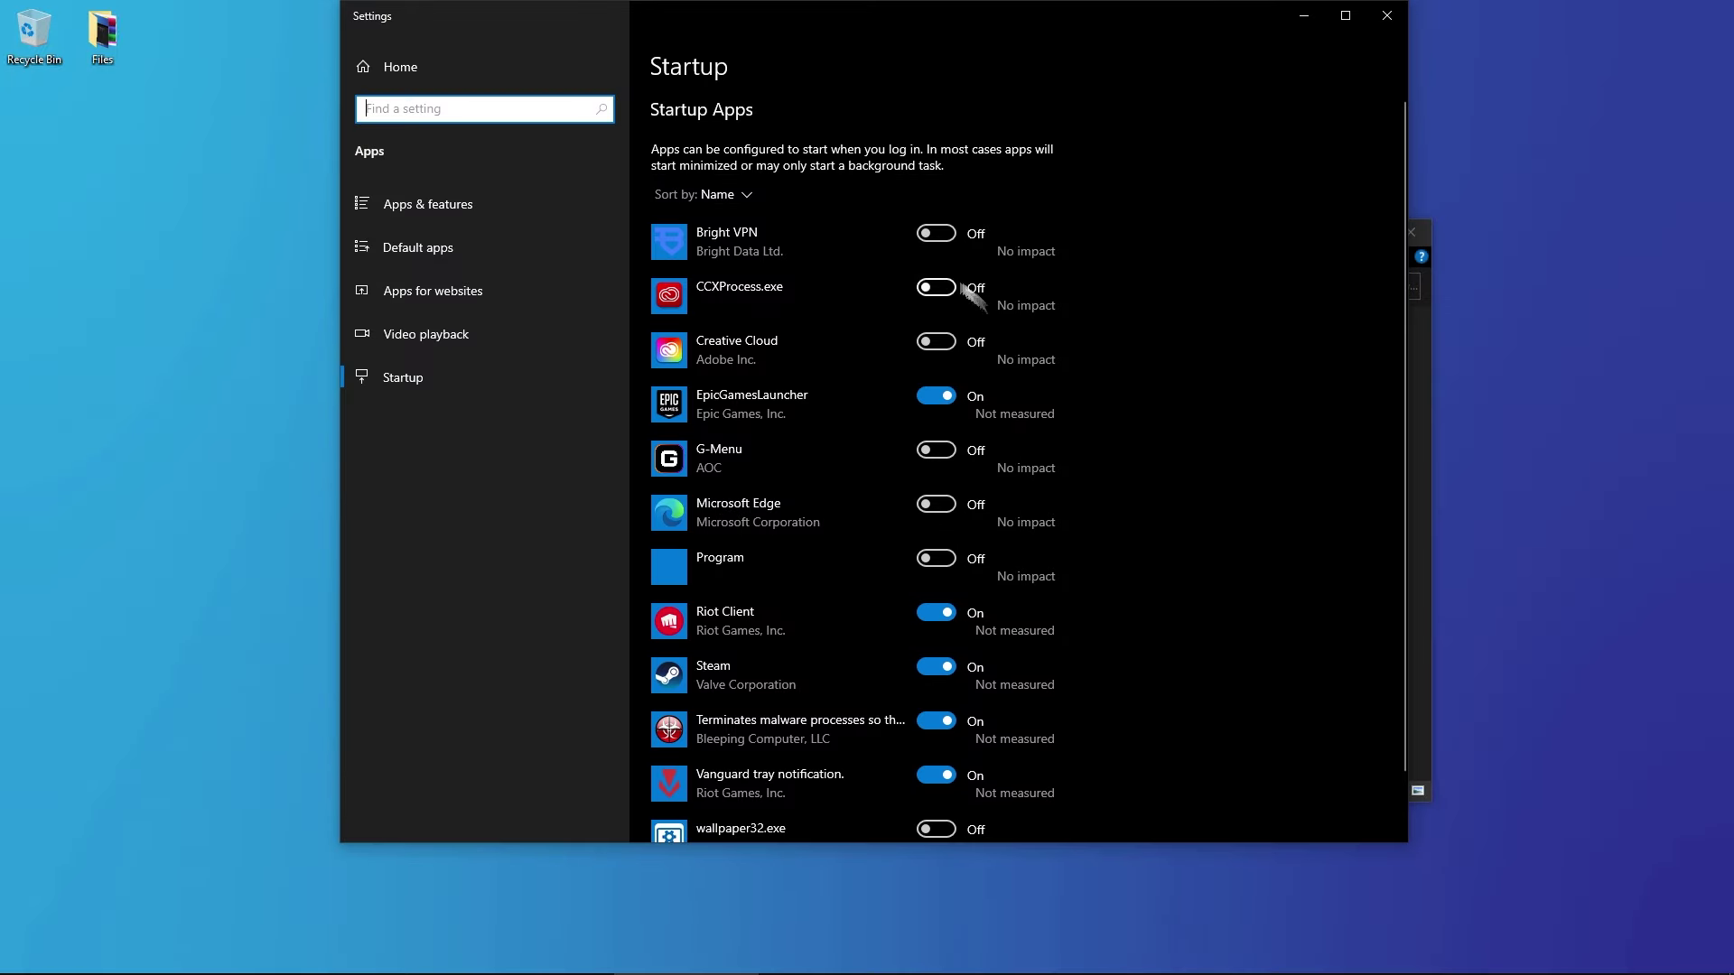
scroll(882, 344, "down", 2)
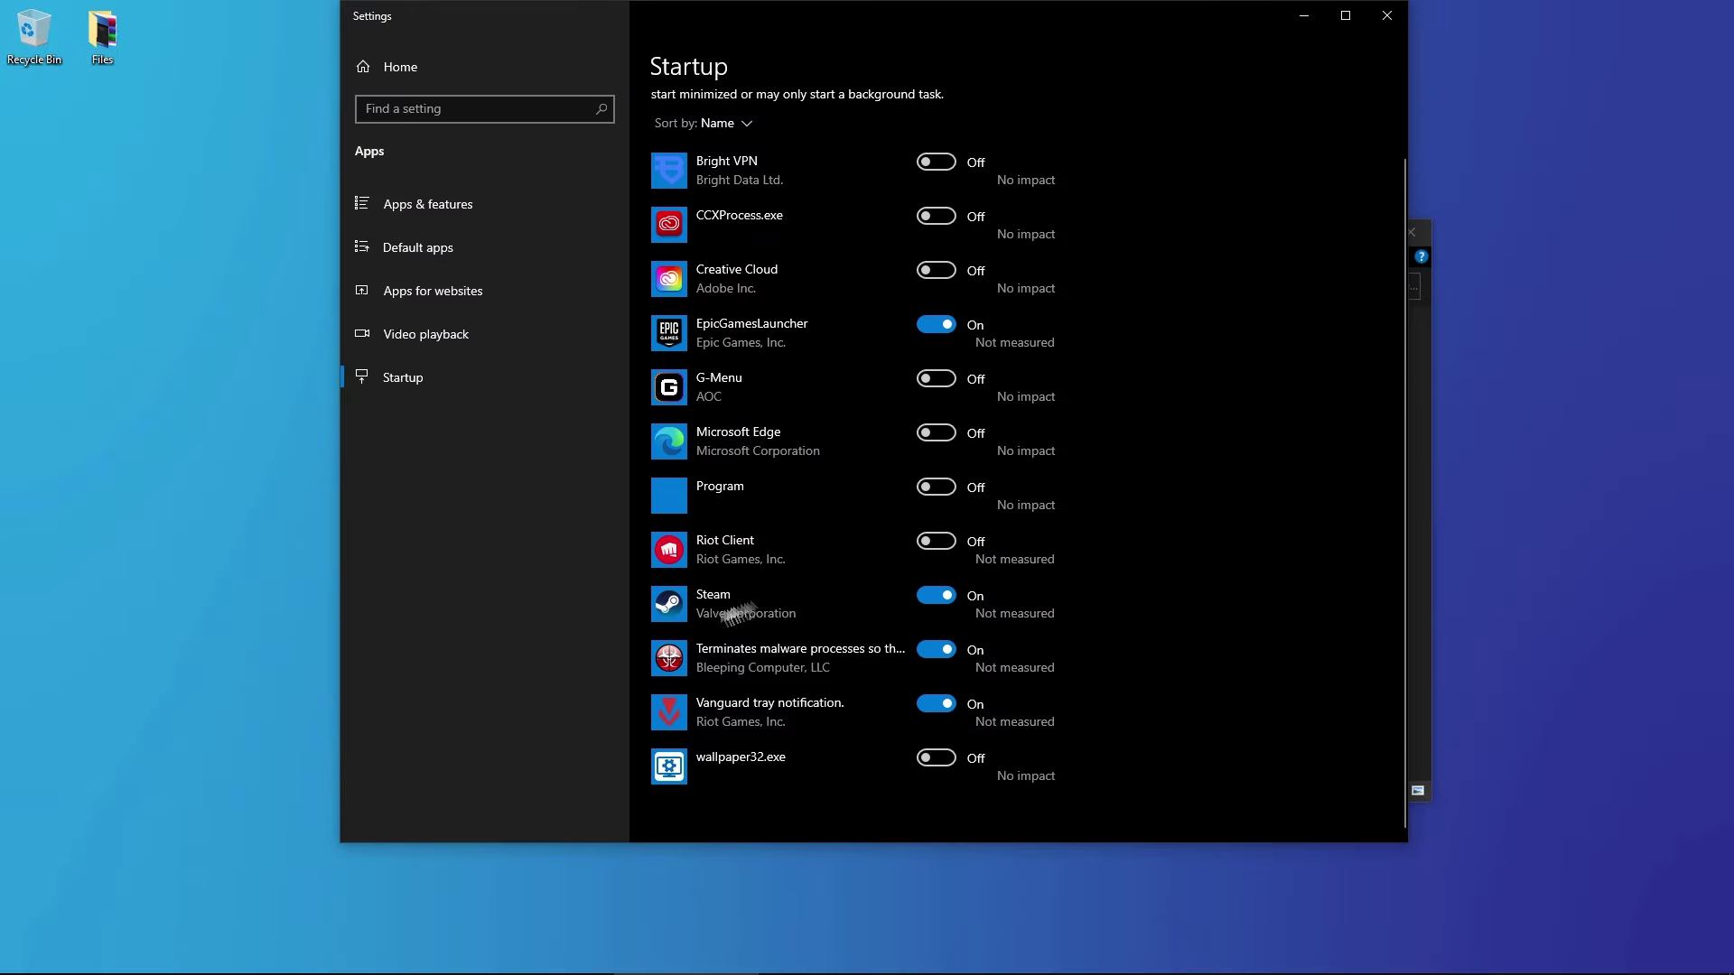
left_click(934, 713)
scroll(837, 610, "up", 2)
left_click(934, 505)
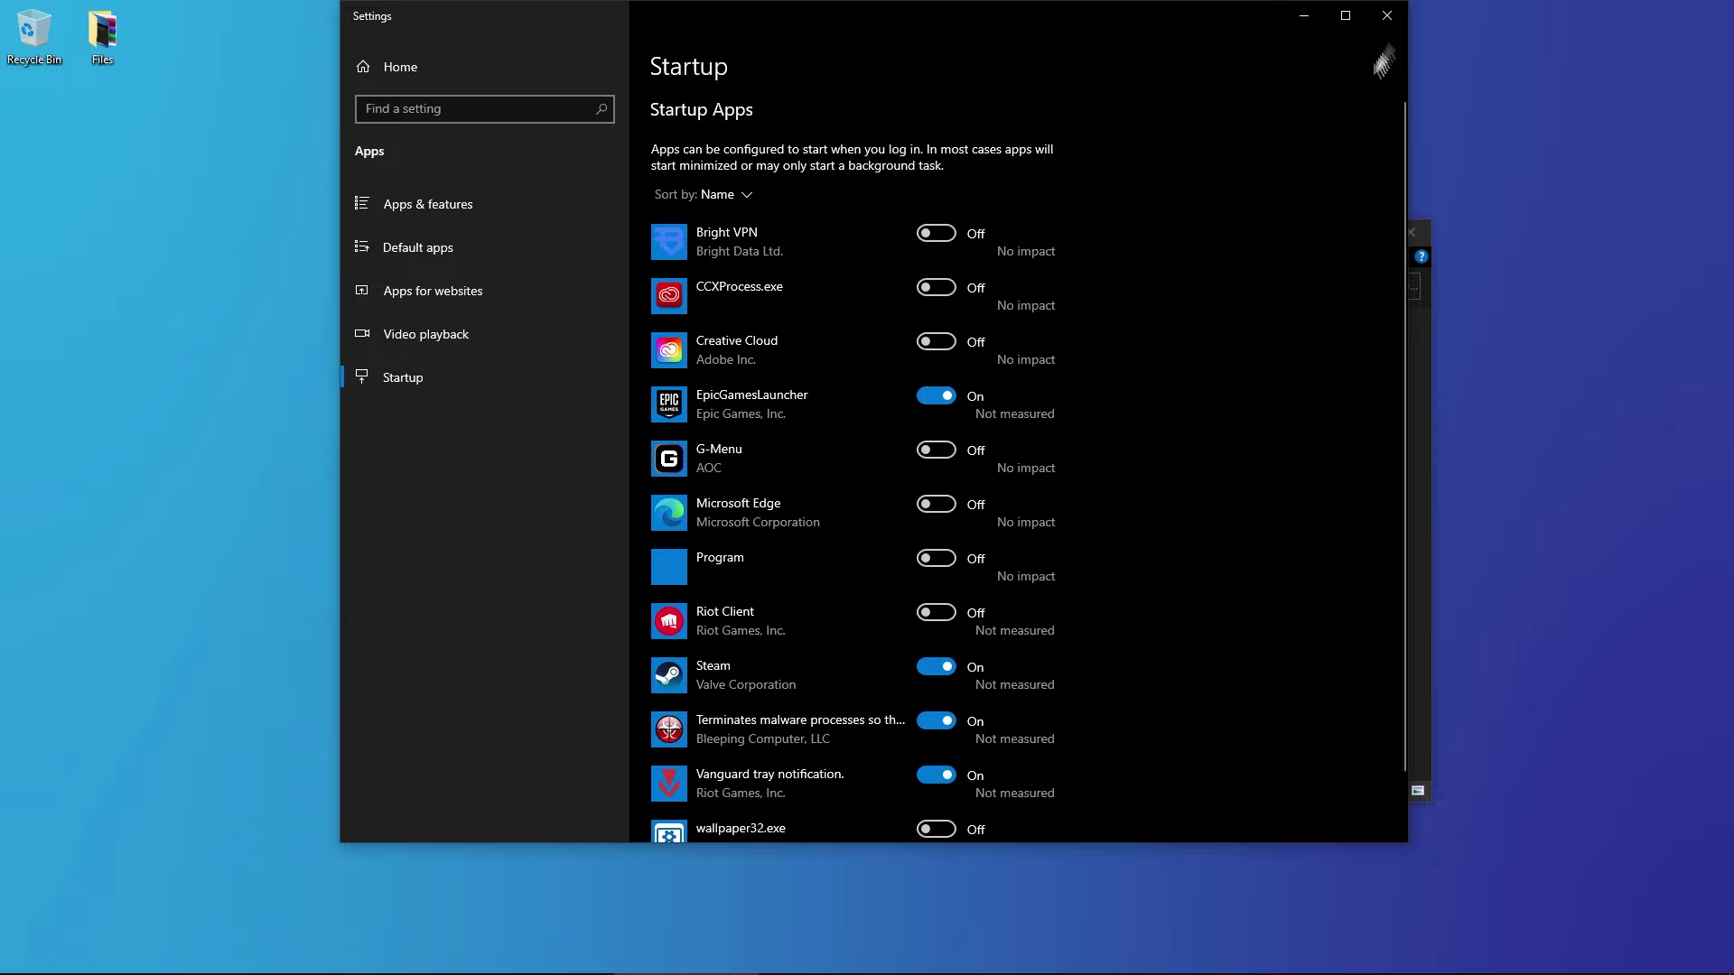
left_click(1386, 16)
Step: Check the restart apps and sync settings through the 11. Restart Apps Off and 12. Sync Your Settings Off shortcuts
double_click(722, 534)
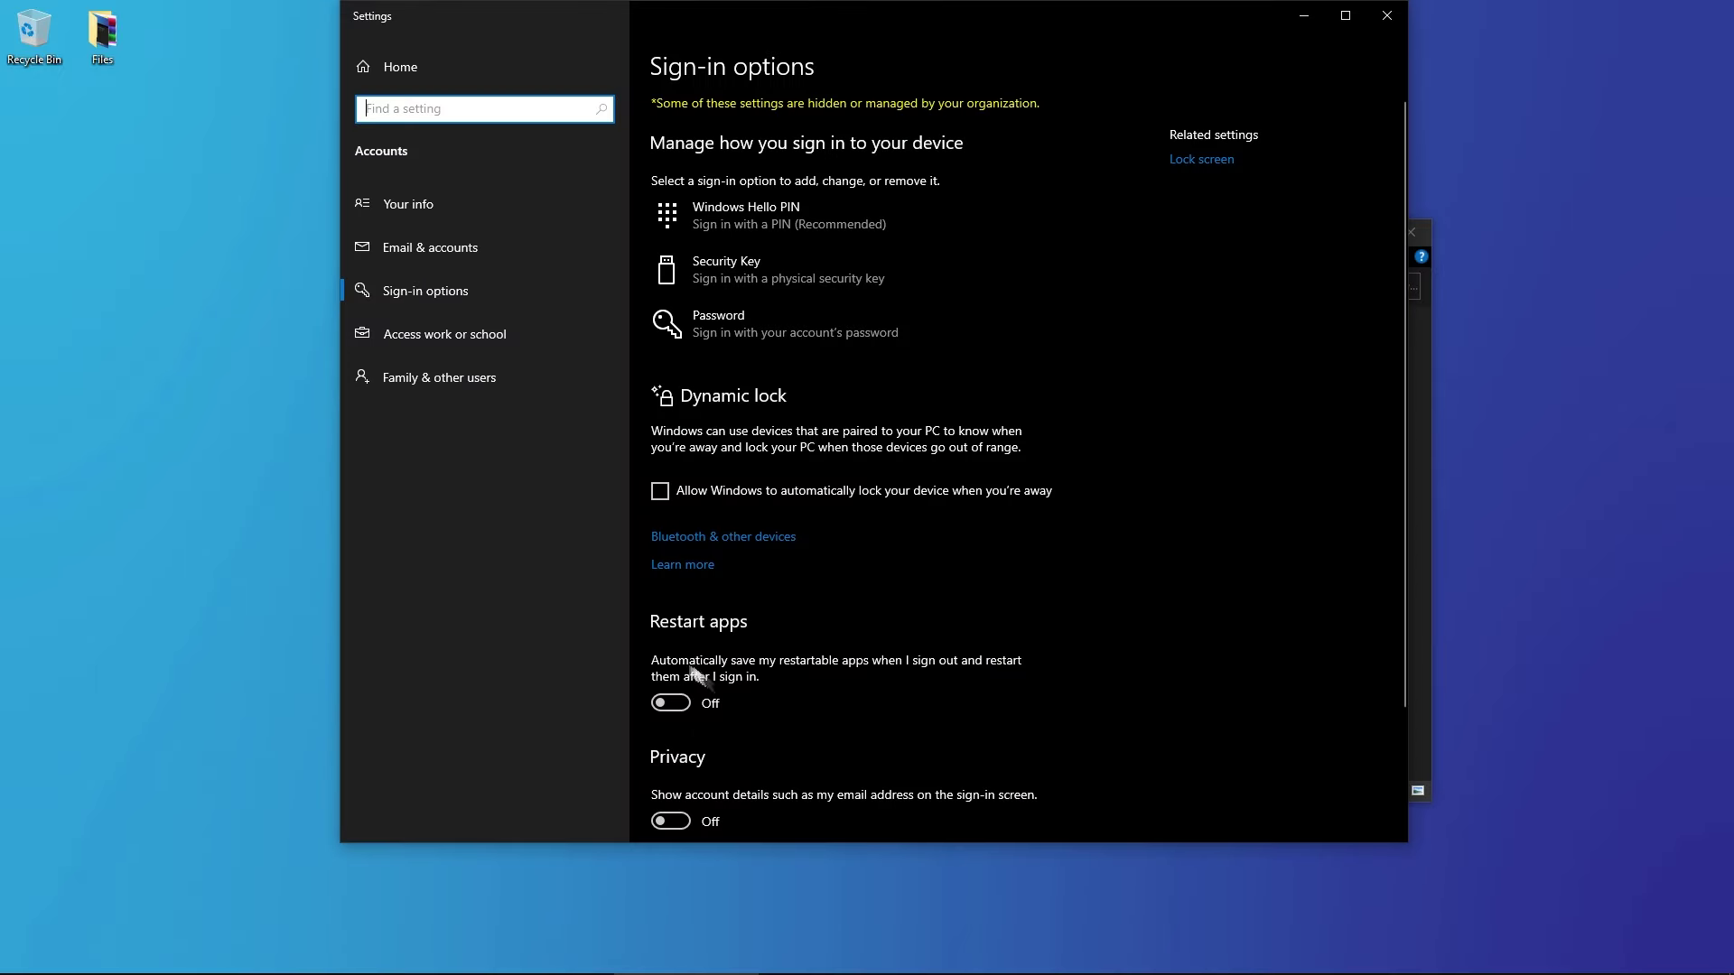
left_click(1386, 15)
double_click(729, 554)
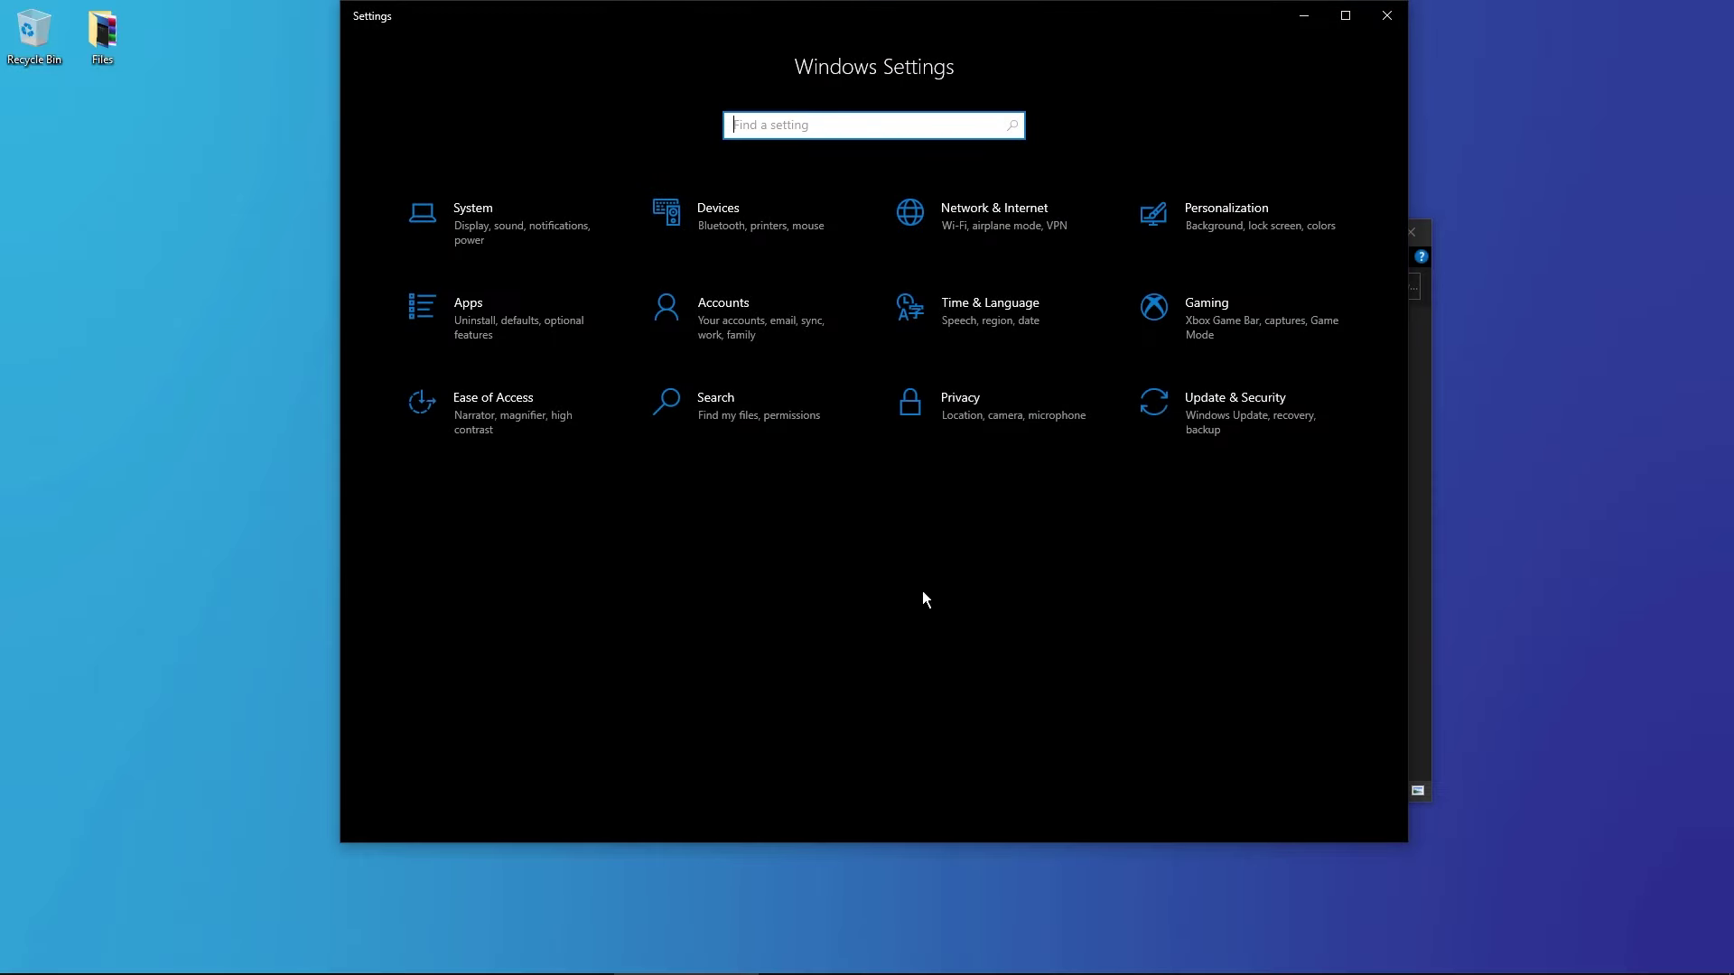
left_click(1047, 408)
left_click(1387, 15)
Step: Open Click Adjust For Best perfomance and apply the Adjust for best performance visual effects option
double_click(758, 572)
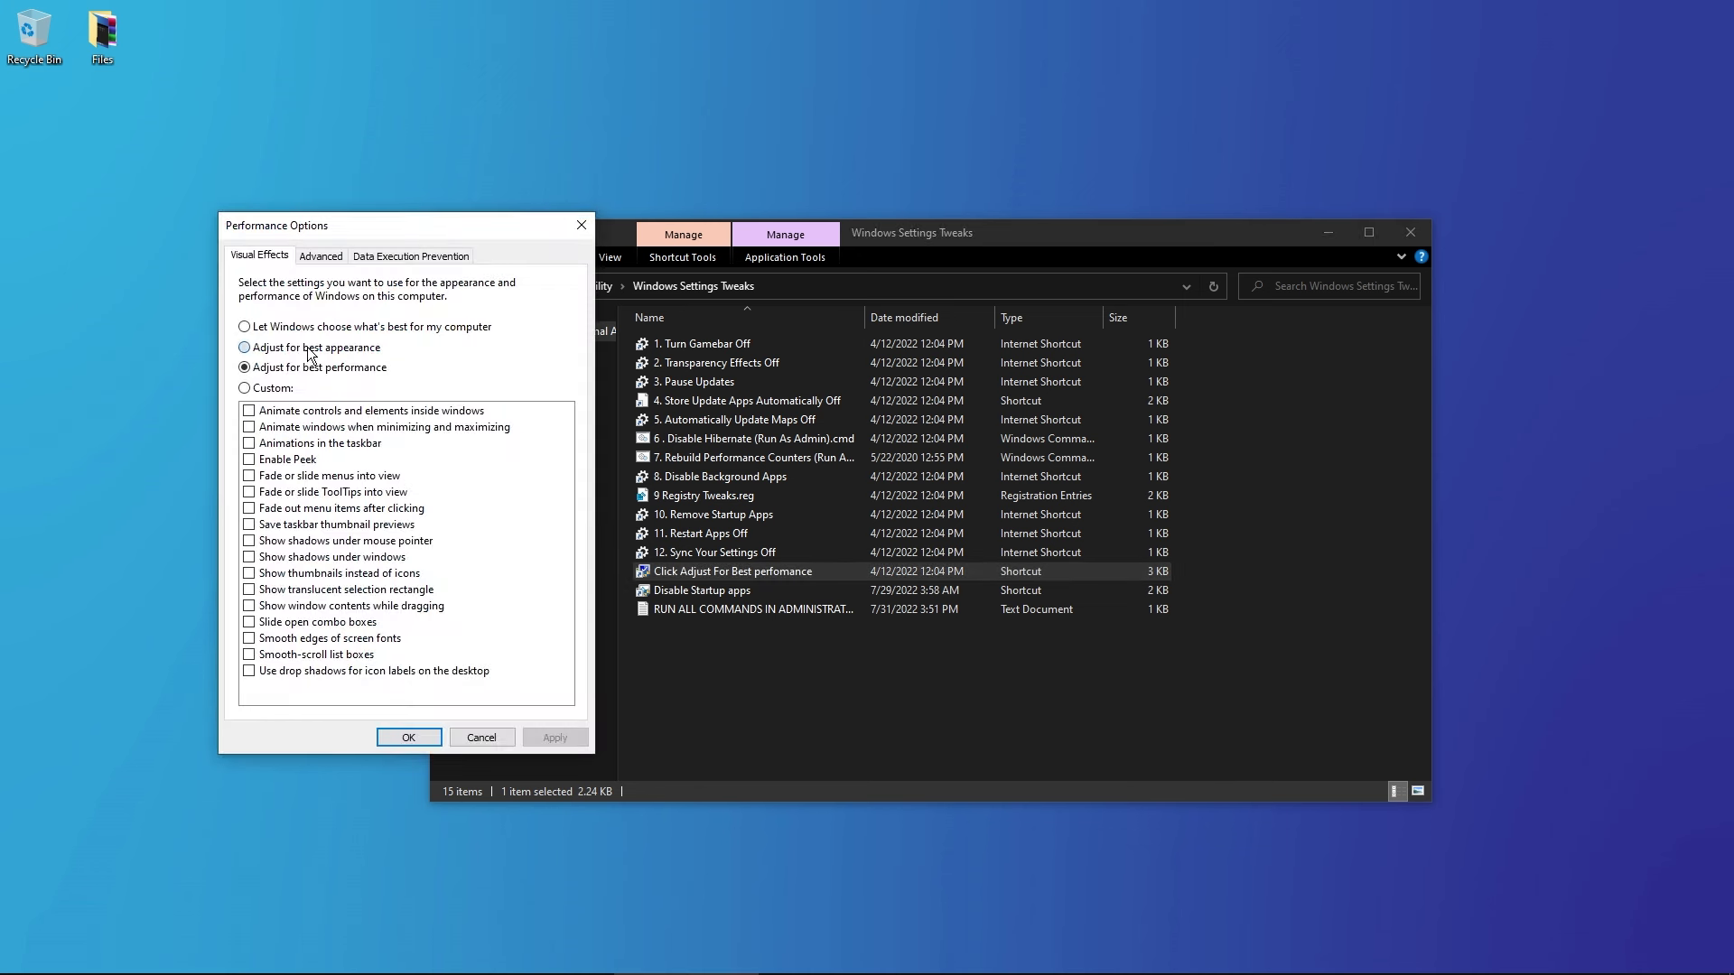
left_click(308, 349)
left_click(565, 735)
left_click(409, 738)
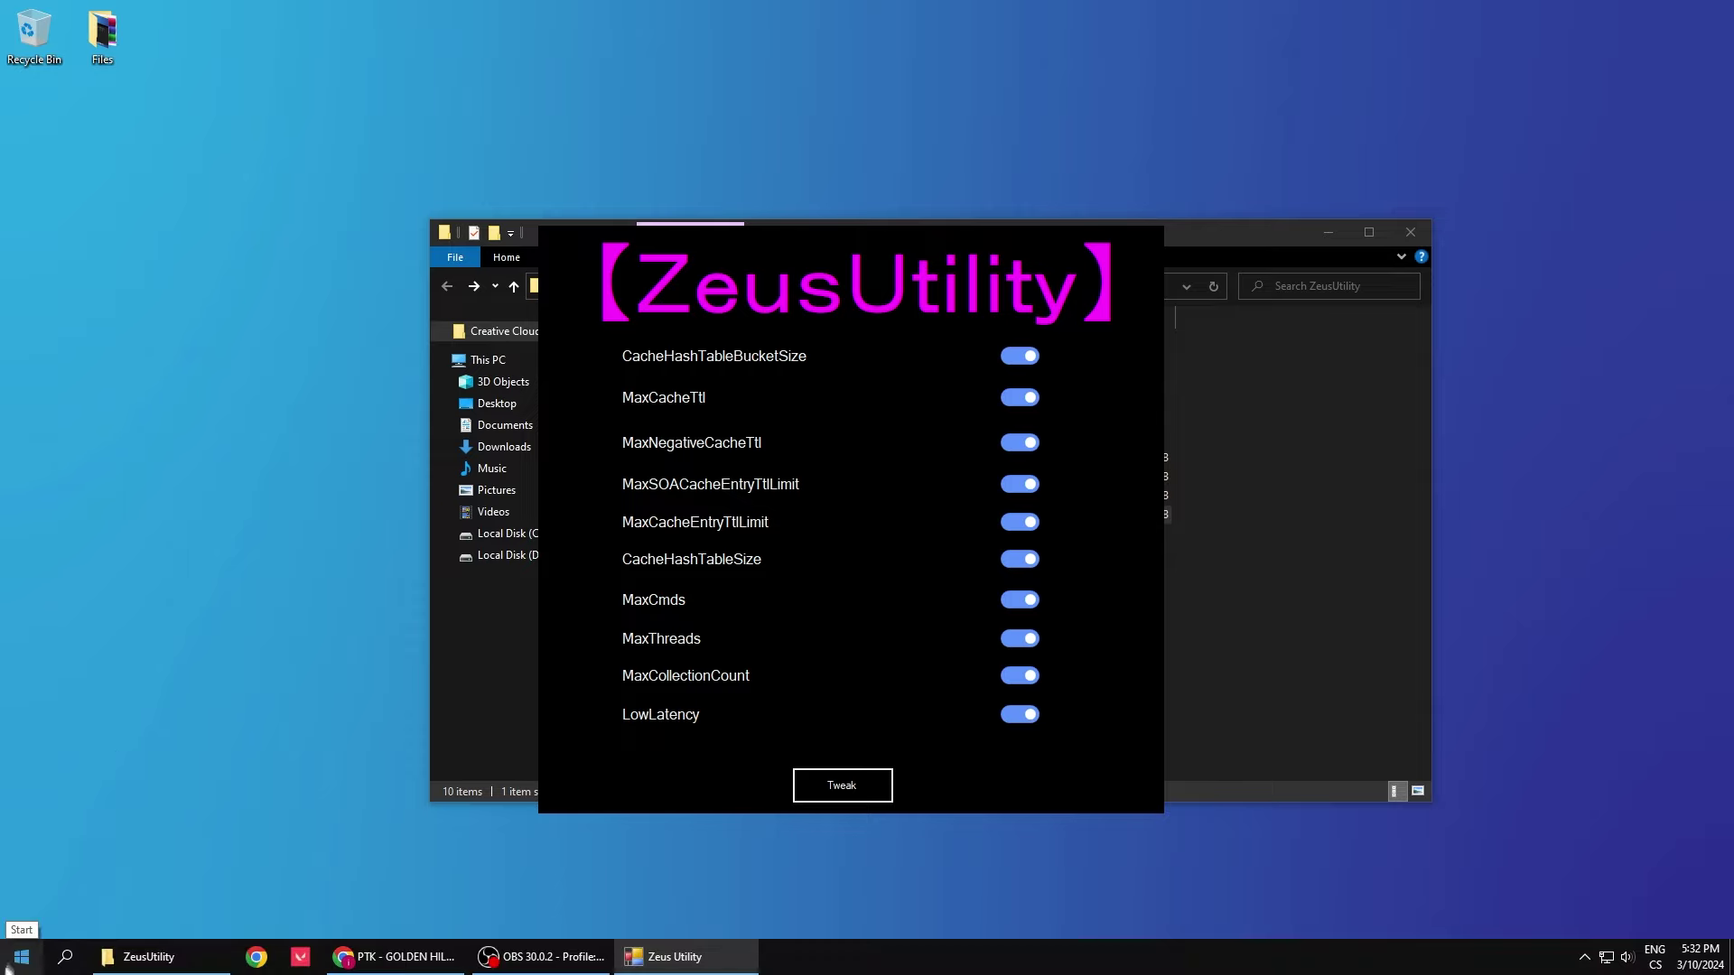
Step: Open the Windows Start menu
left_click(18, 957)
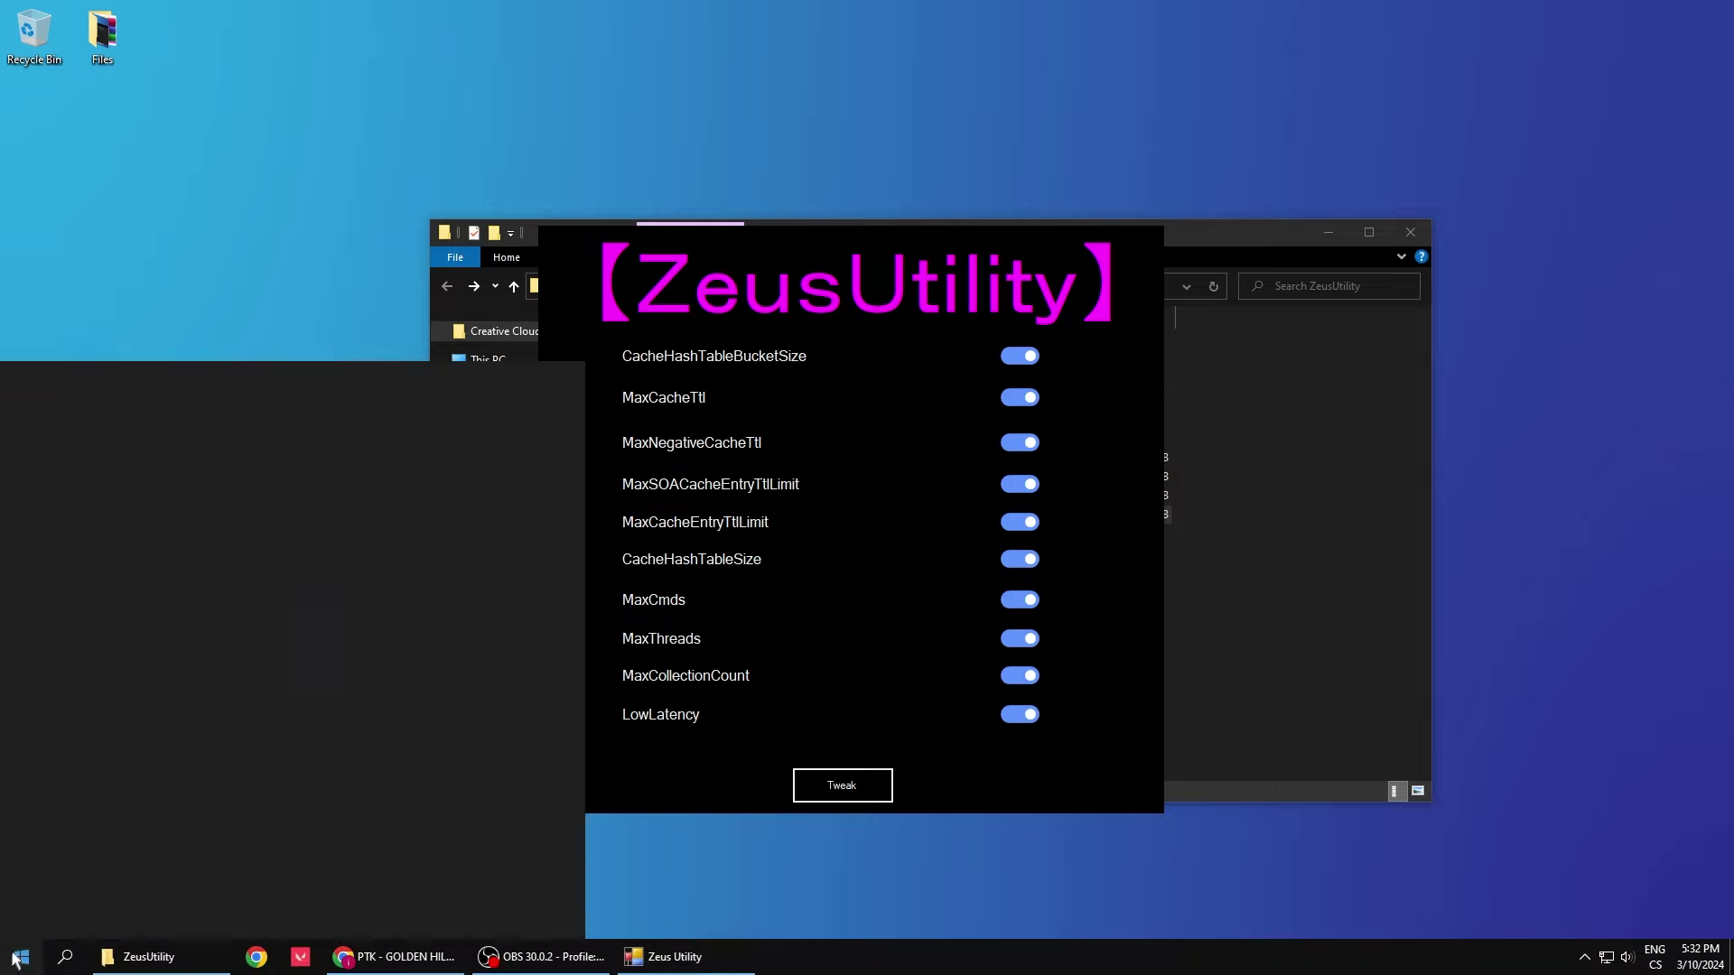